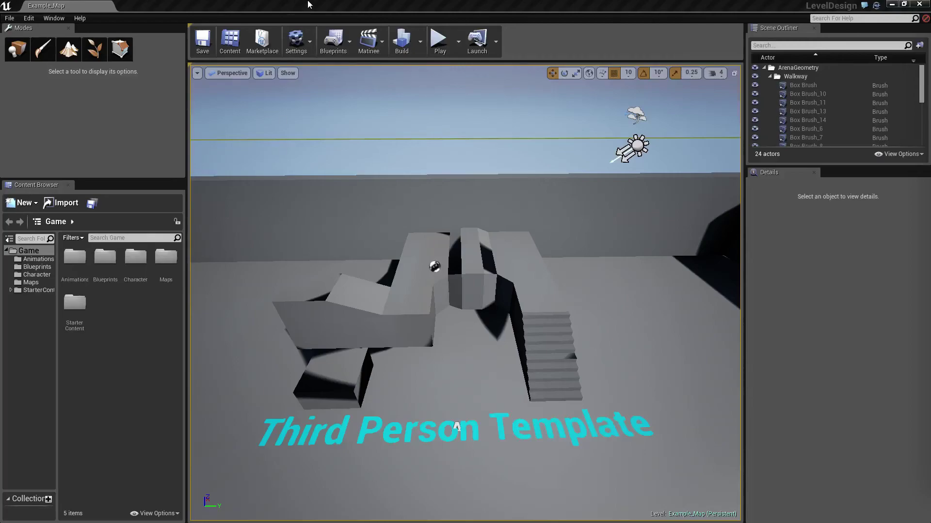
Delete all four perimeter wall brushes surrounding the floor of the template level
left_click(520, 339)
right_click_drag(519, 338, 494, 313)
key("s")
left_click(468, 303)
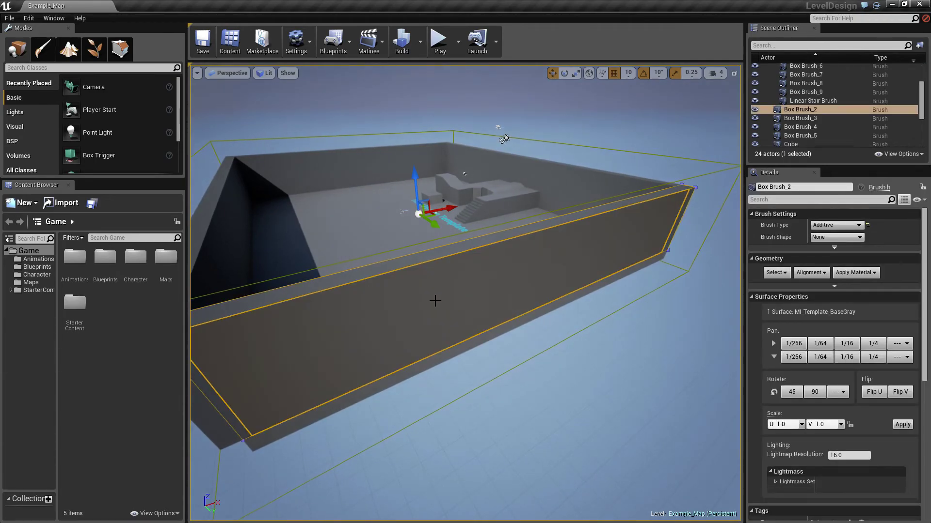
right_click_drag(430, 269, 479, 245)
key("w")
key("s")
right_click_drag(497, 342, 492, 343)
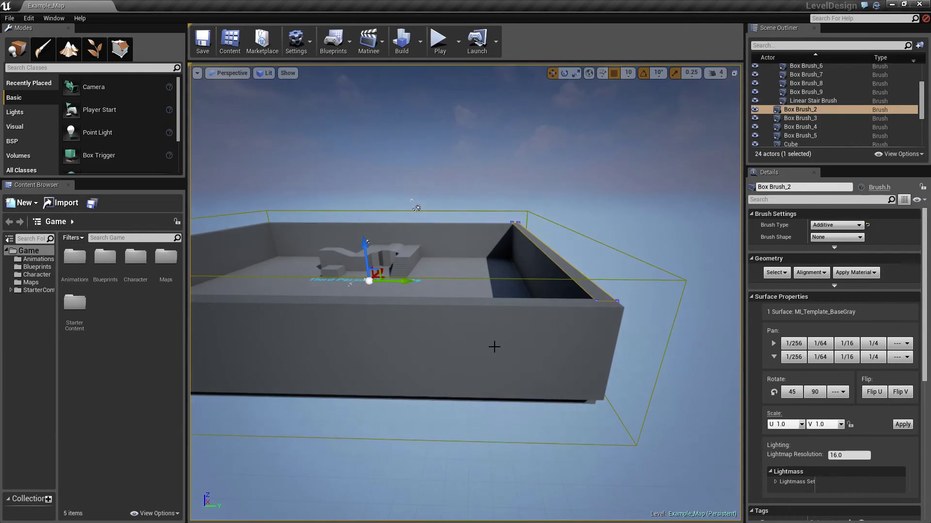
key("Delete")
left_click(461, 332)
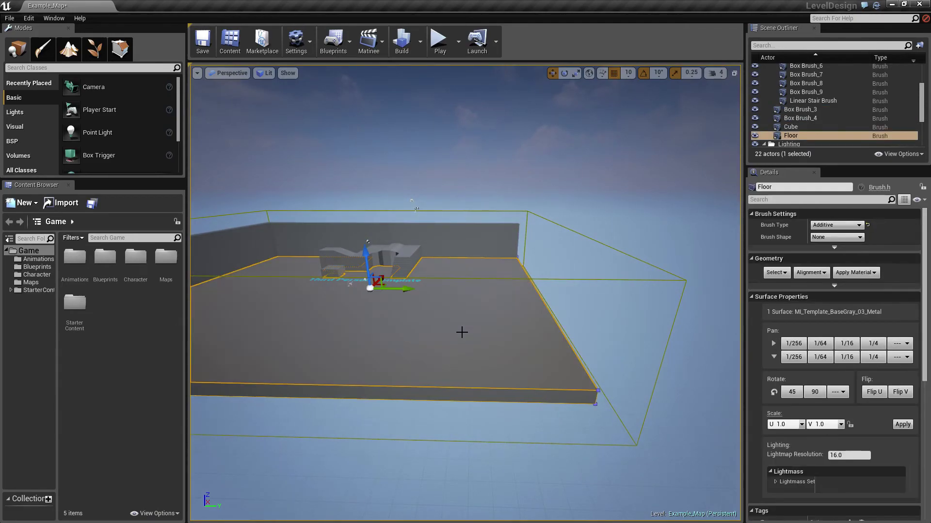
left_click(455, 226)
key("Delete")
Scale the floor brush up uniformly until it extends far beyond the template structures
right_click_drag(309, 258, 312, 259)
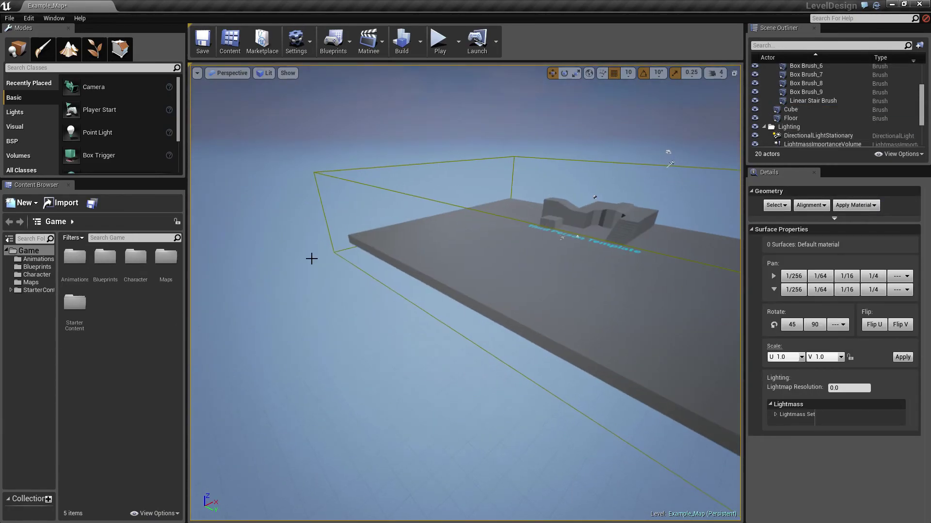
left_click(557, 288)
key("f")
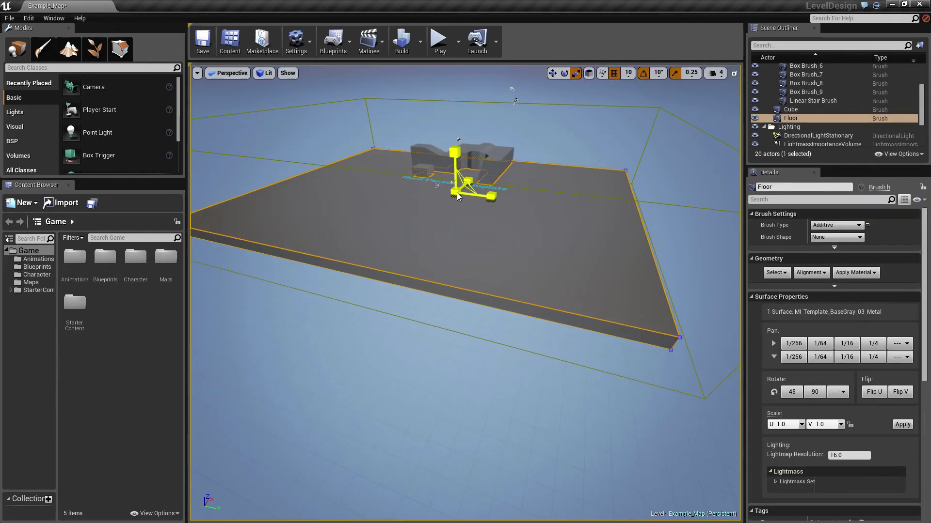
left_click_drag(461, 191, 466, 191)
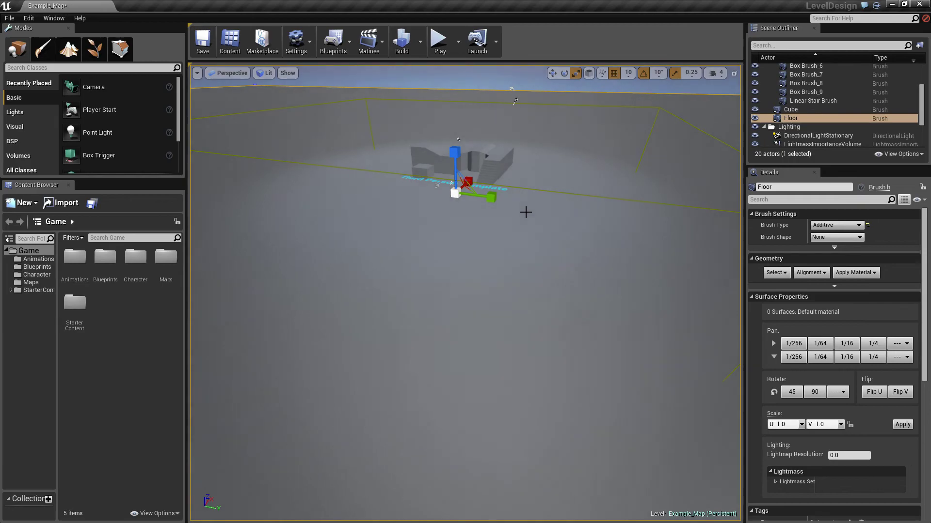
right_click_drag(526, 211, 669, 196)
key("f")
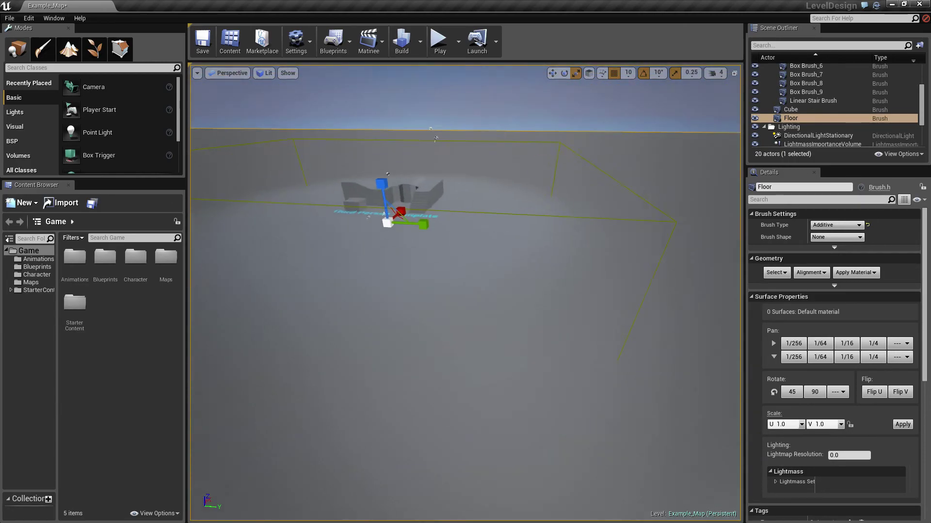
mouse_move(526, 212)
right_mouse_down()
mouse_move(727, 296)
mouse_move(601, 281)
right_mouse_up()
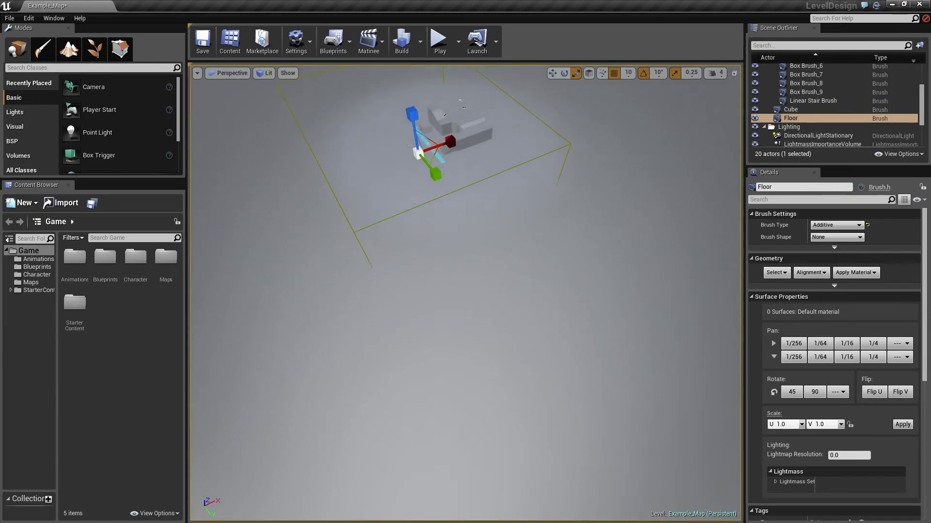
Set the viewport camera speed to 6 and survey the enlarged floor from several sides
left_click(711, 74)
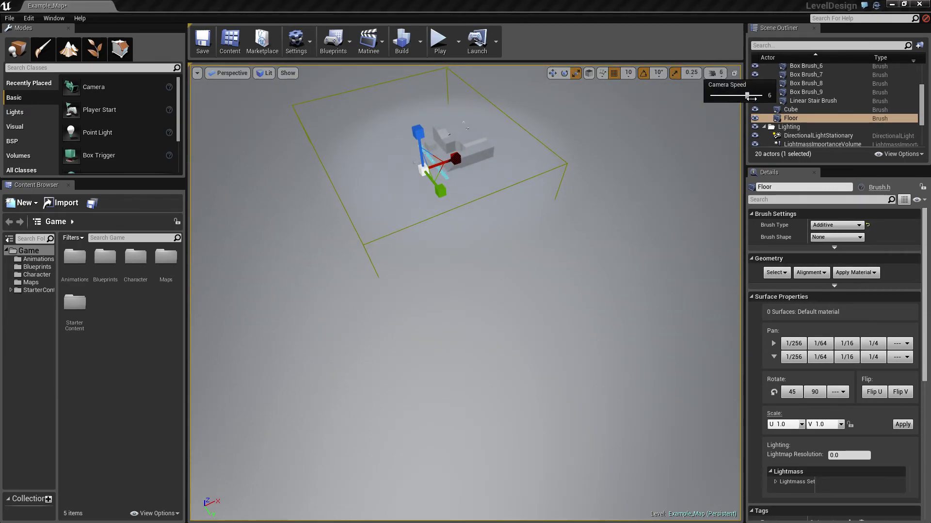
right_click_drag(659, 172, 635, 90)
key("w")
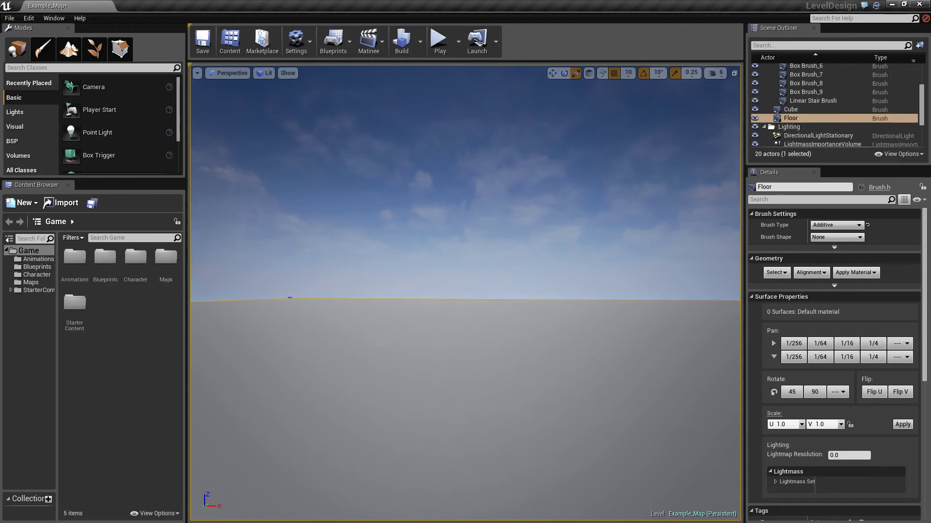
key("w")
right_click_drag(465, 271, 667, 252)
key("s")
key("w")
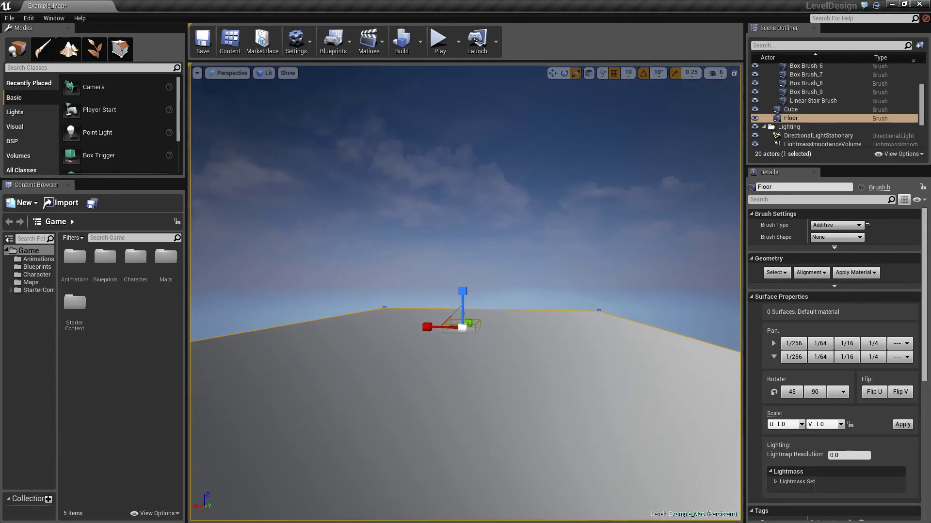
right_click_drag(465, 271, 489, 303)
key("w")
key("s")
key("w")
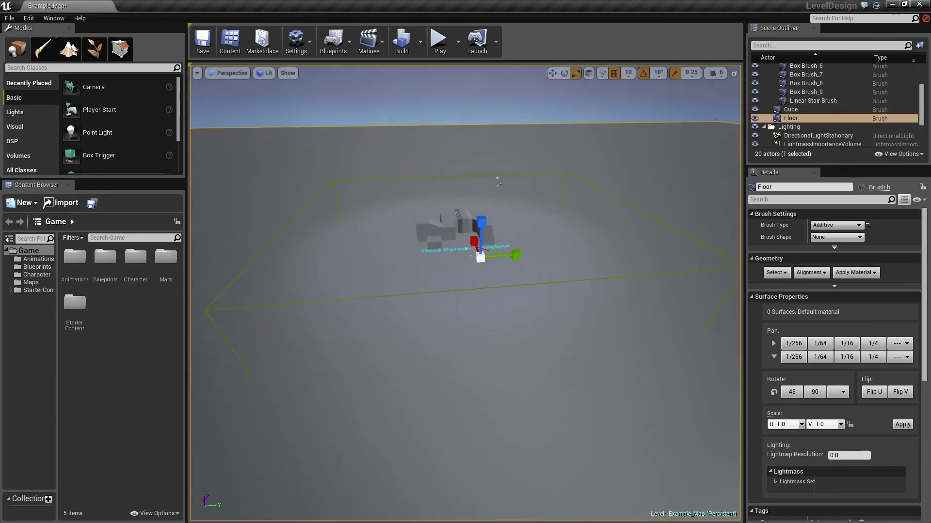
mouse_move(592, 149)
right_mouse_down()
mouse_move(582, 165)
mouse_move(606, 150)
mouse_move(592, 149)
right_mouse_up()
key("s")
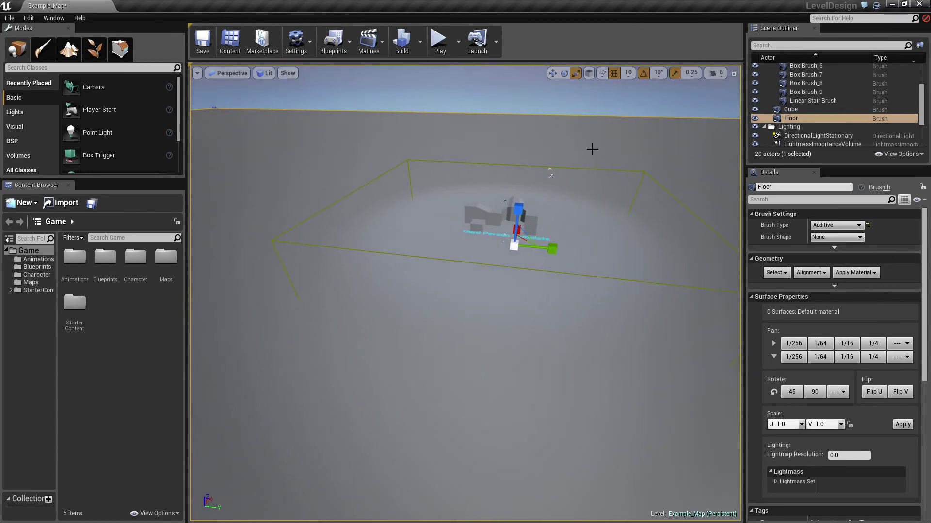
Scale up the LightmassImportanceVolume uniformly so it encloses the enlarged floor
right_click(443, 259)
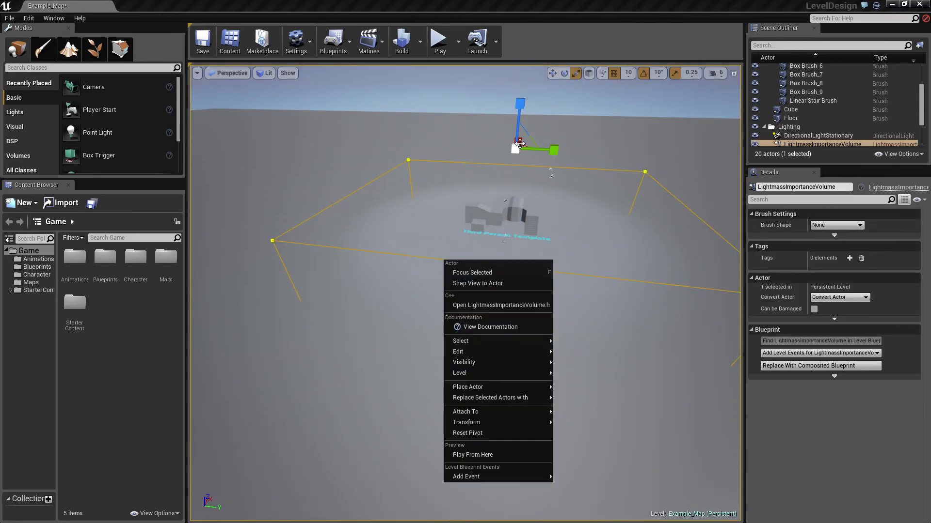
left_click(519, 149)
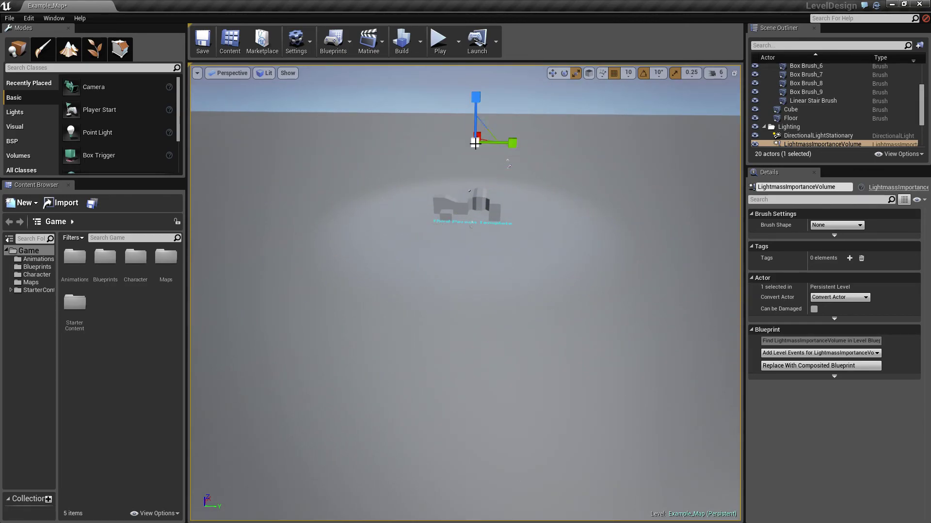
key("d")
right_click_drag(481, 167, 325, 152)
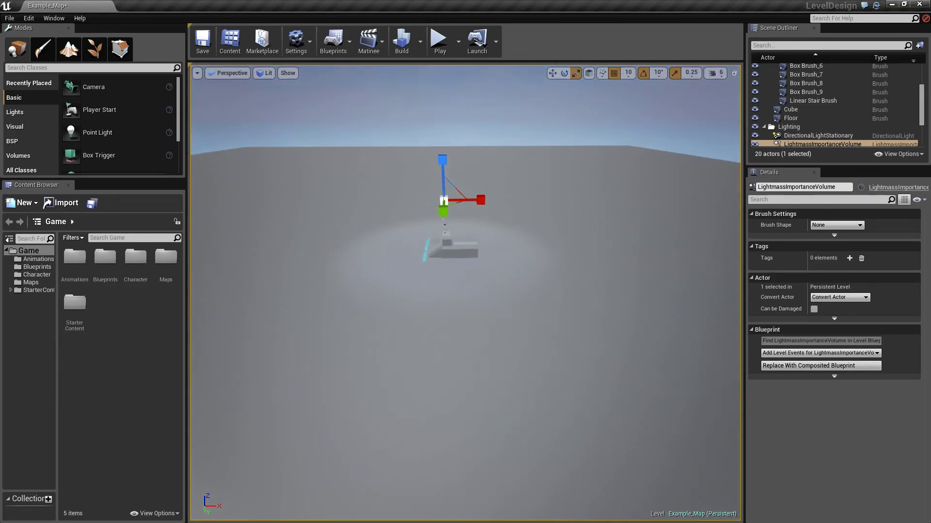
right_click_drag(443, 200, 452, 199)
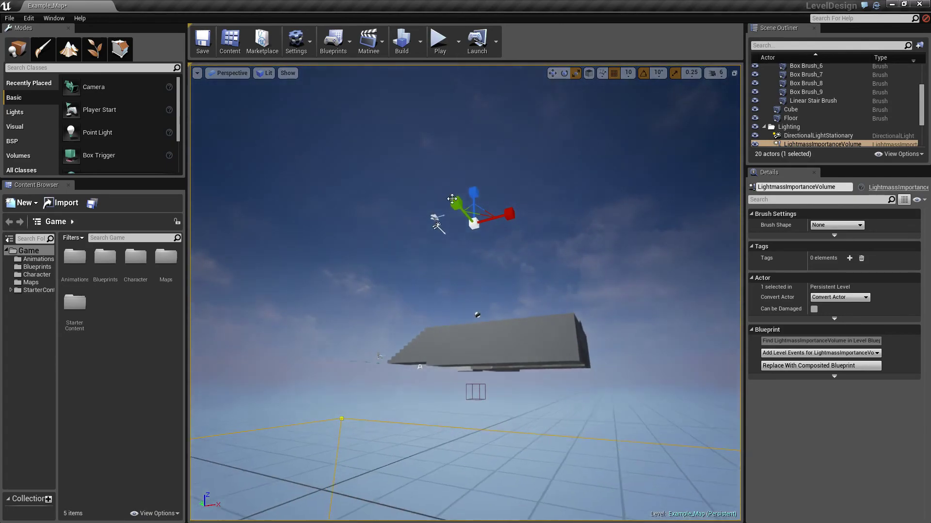
Raise the stationary directional light straight up to a Z location of about 4279.61
left_click(438, 226)
key("f")
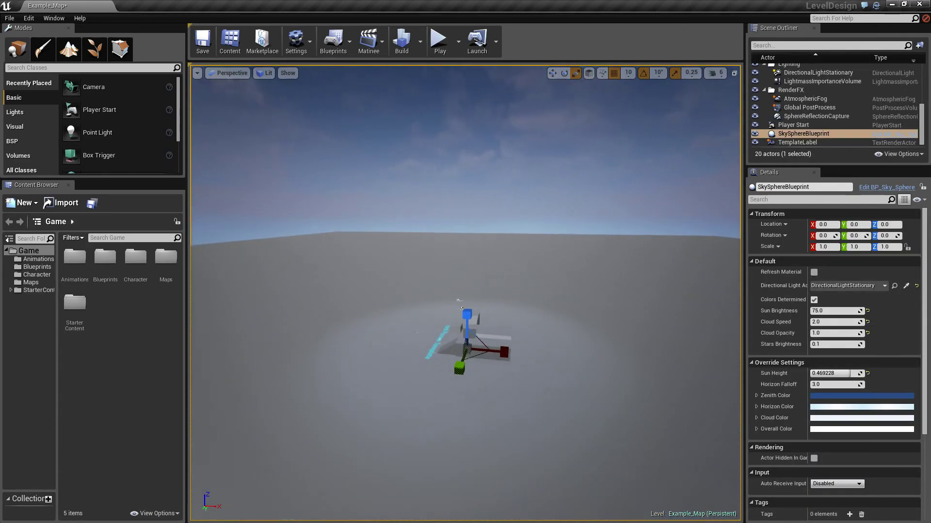
right_click_drag(438, 226, 435, 228)
key("w")
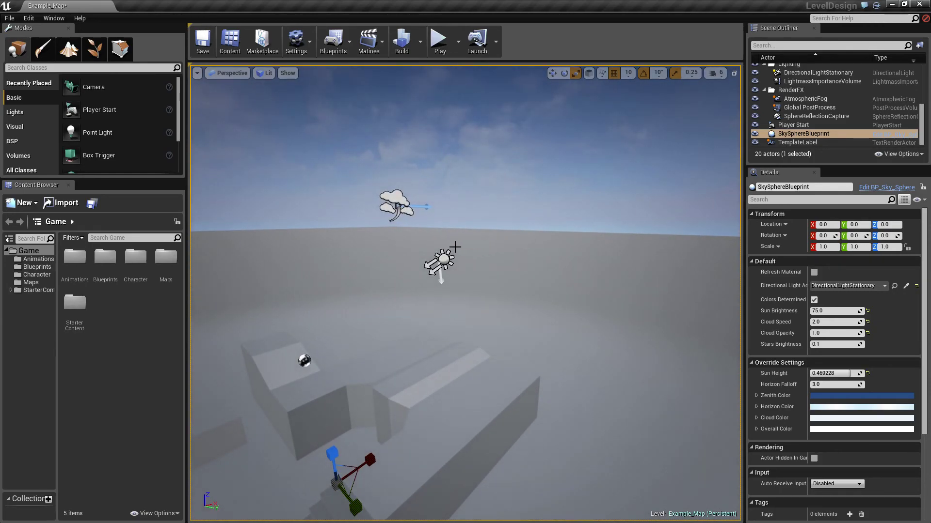
left_click(450, 268)
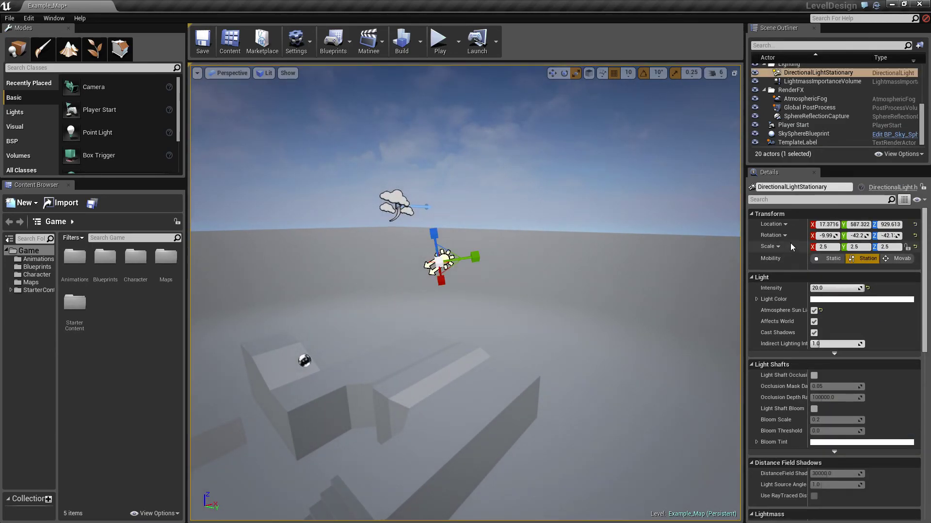
left_click(554, 73)
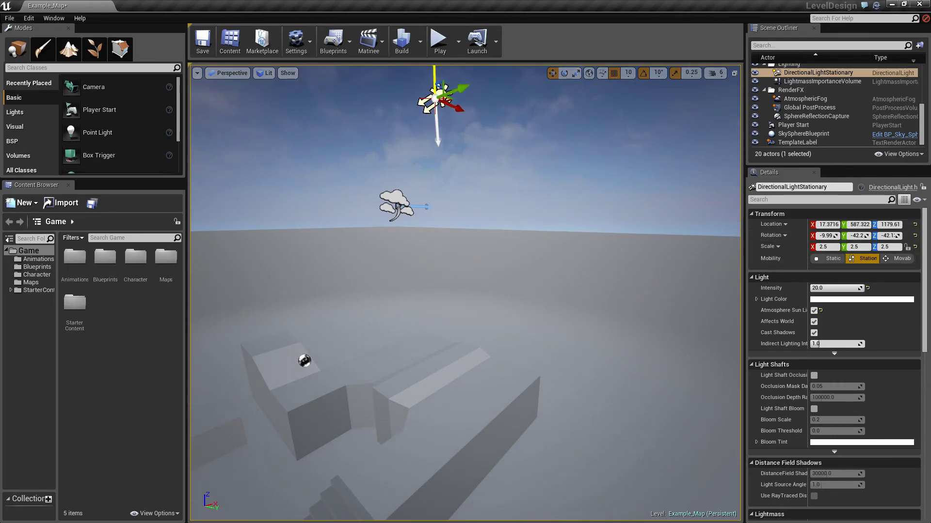
key("f")
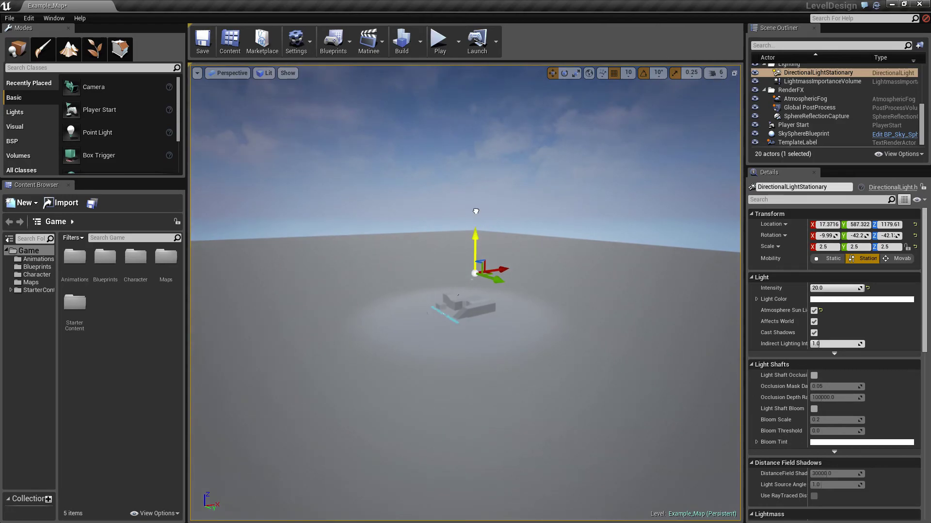
key("w")
right_click_drag(519, 208, 518, 252)
key("w")
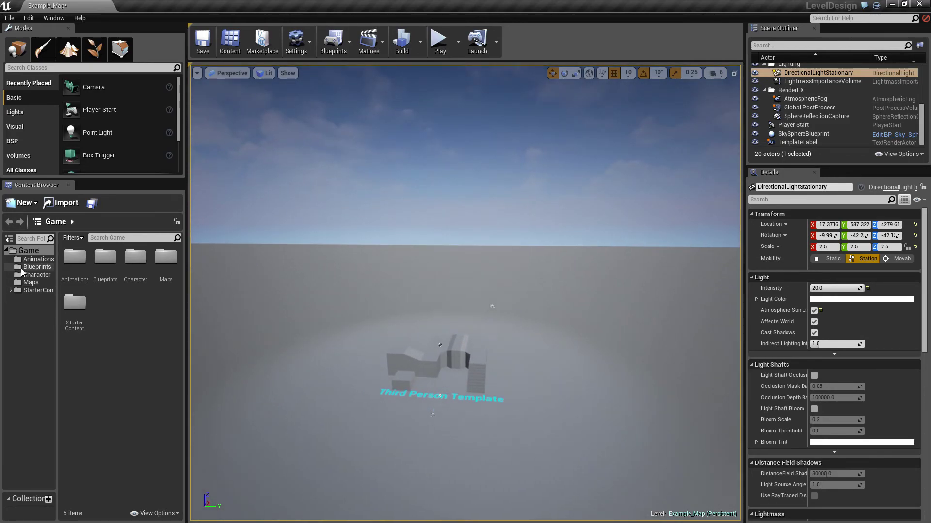
Duplicate the enlarged floor brush and raise the copy high above the original as a ceiling slab
right_click_drag(384, 293, 384, 292)
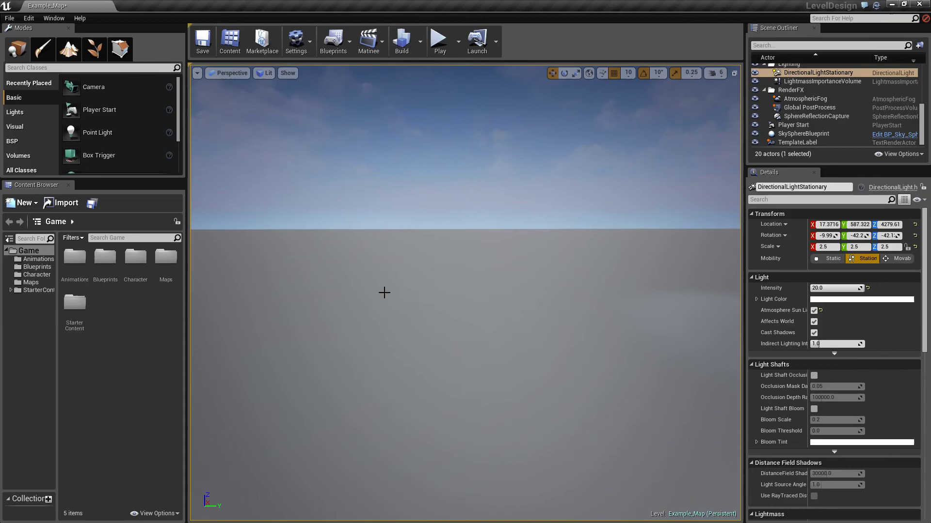
left_click(399, 318)
key("ctrl+w")
right_click_drag(459, 344, 459, 345)
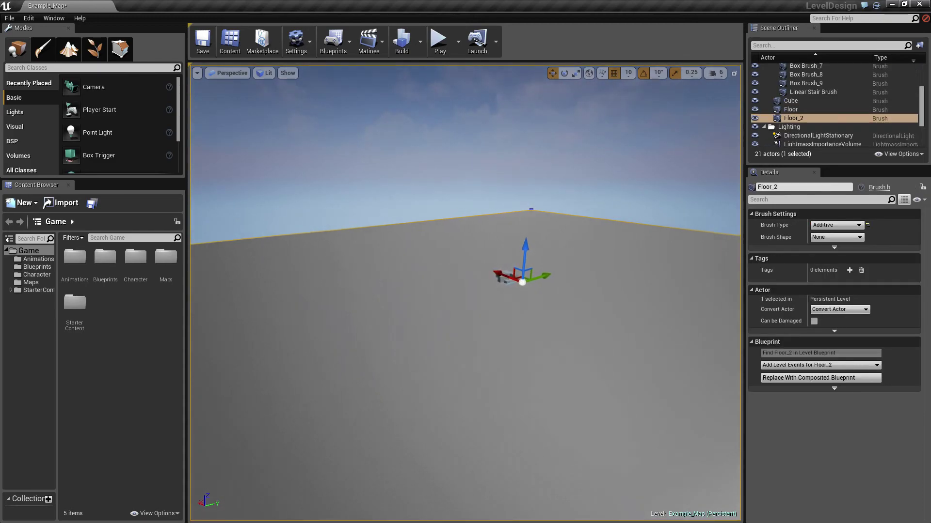
key("d")
right_click_drag(562, 237, 563, 237)
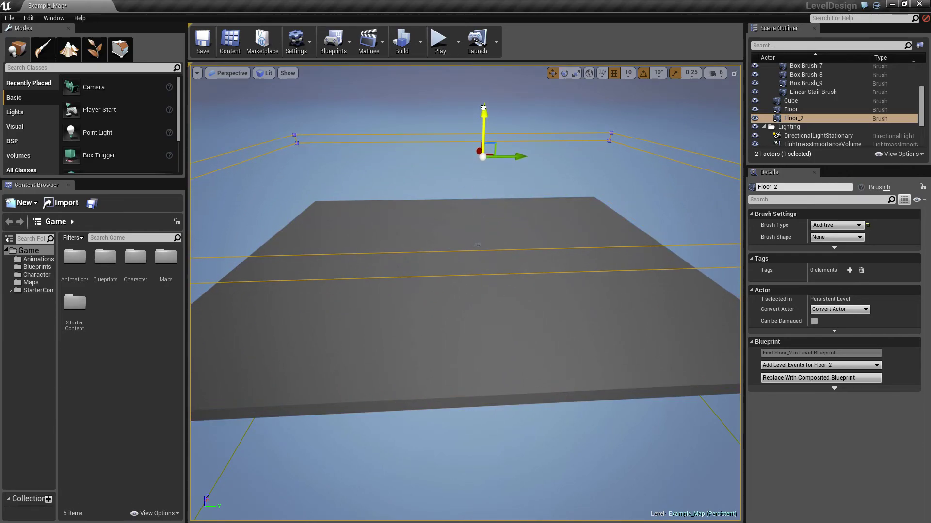
left_click_drag(481, 85, 481, 86)
key("w")
right_click_drag(482, 86, 482, 86)
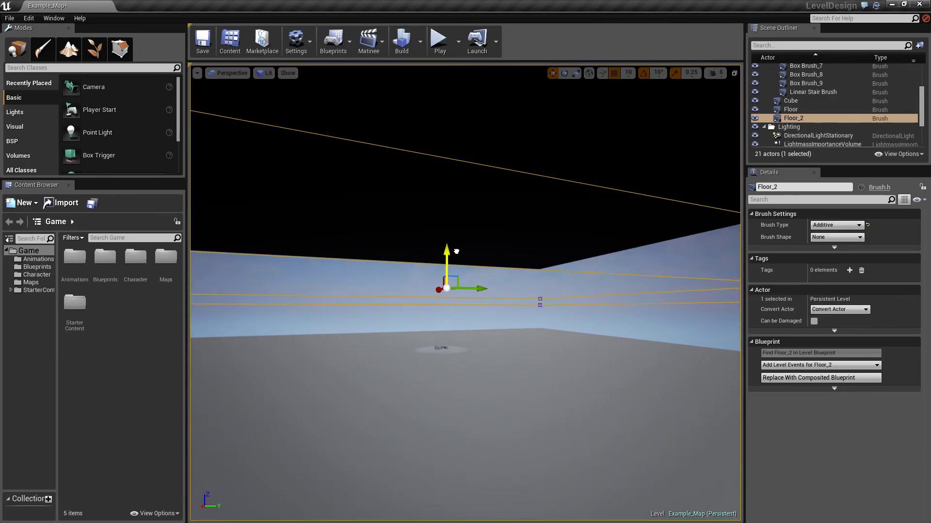
left_click_drag(456, 251, 456, 251)
right_click_drag(456, 276, 456, 275)
key("w")
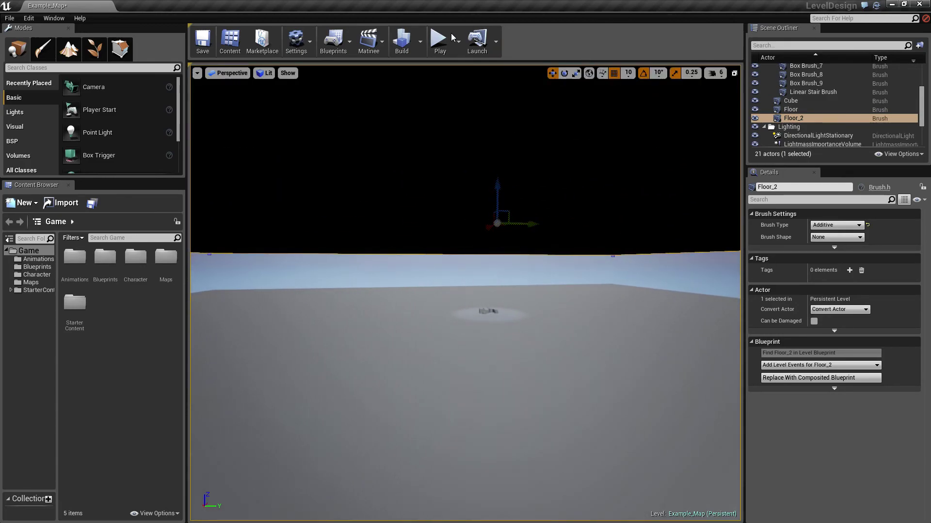
Play-test the level by running and jumping with the character under the ceiling slab, and end the session
left_click(443, 41)
key("w")
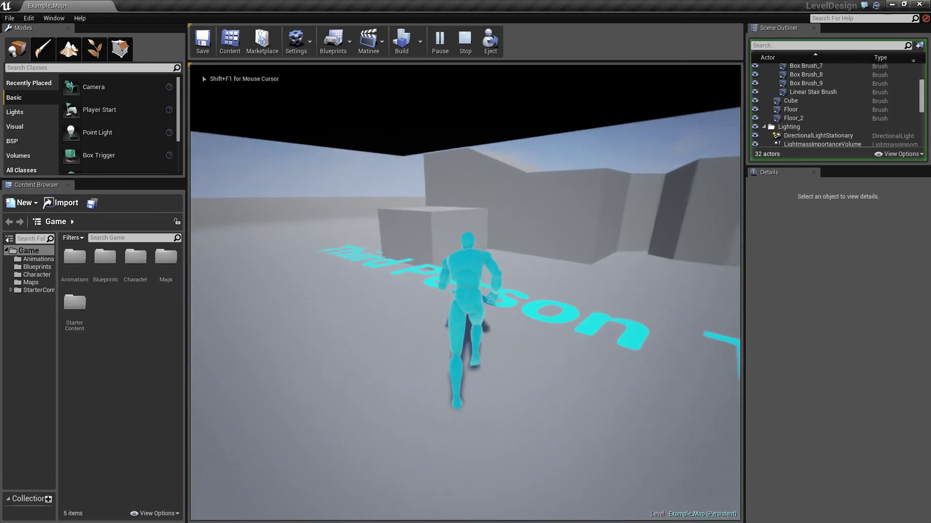
key("w")
key("space")
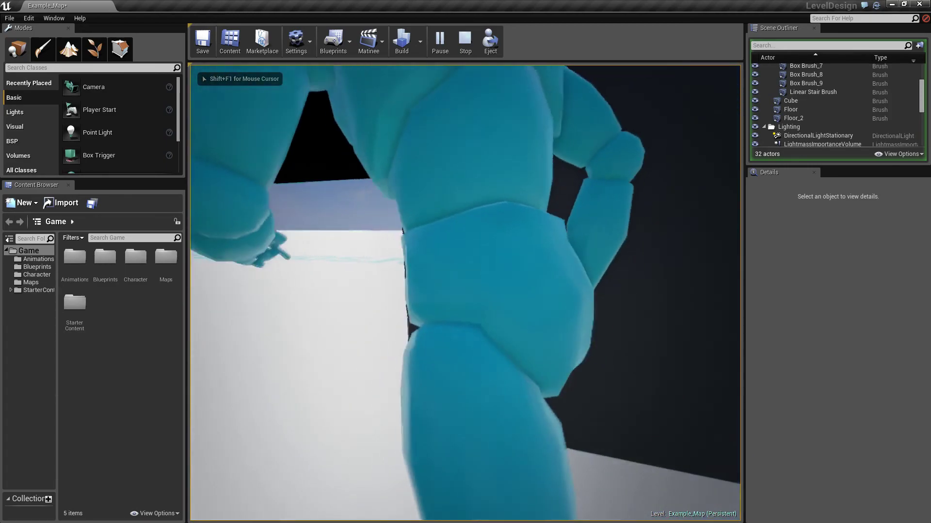
key("w")
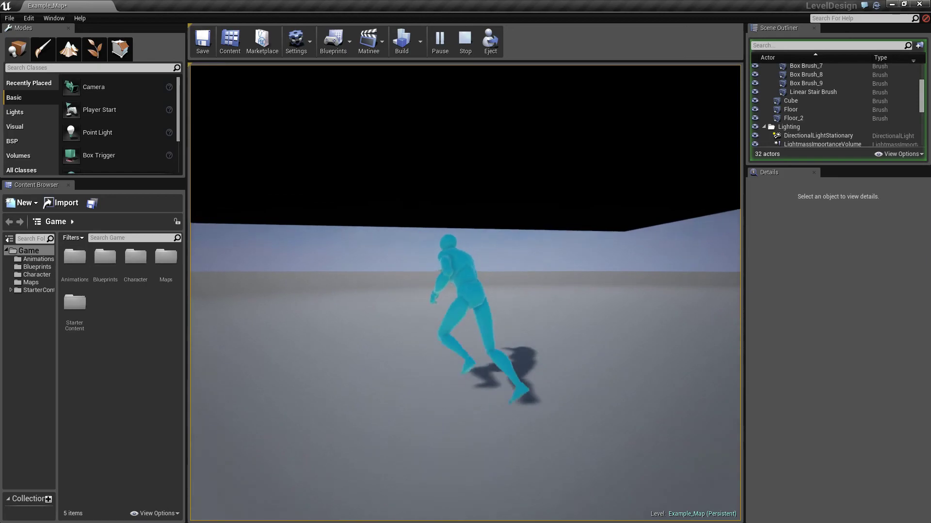
key("Escape")
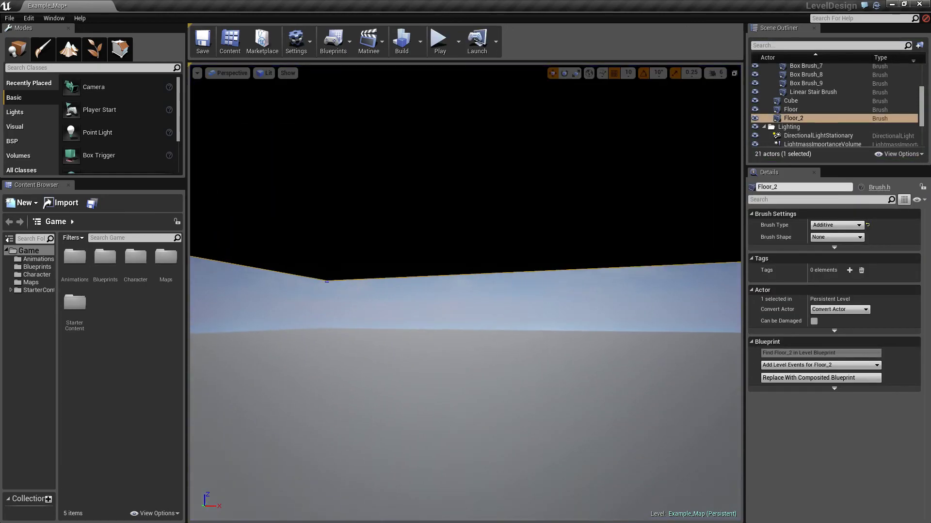
Examine the space between the floor and the ceiling slab from inside and from beyond the edges
key("w")
right_click_drag(465, 290, 238, 296)
key("w")
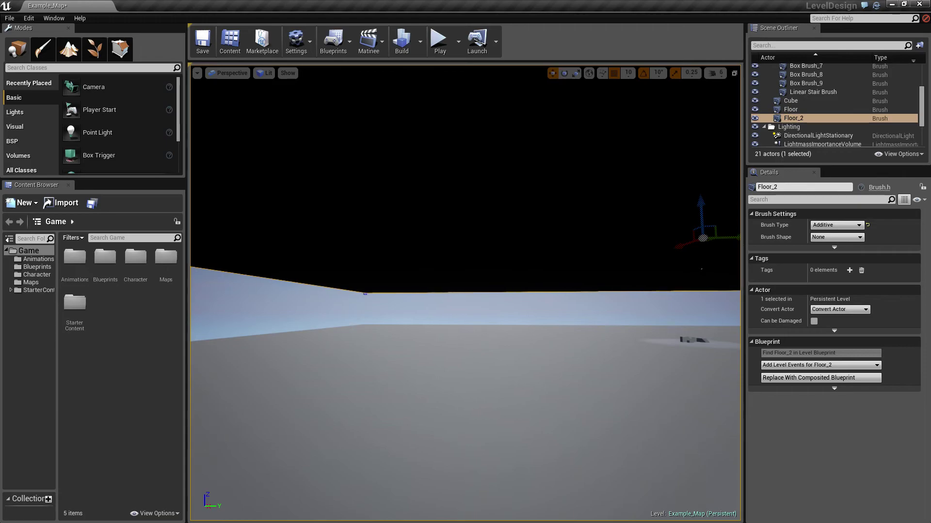
key("w")
right_click_drag(465, 293, 882, 281)
key("w")
key("a")
key("w")
key("a")
key("w")
key("a")
key("s")
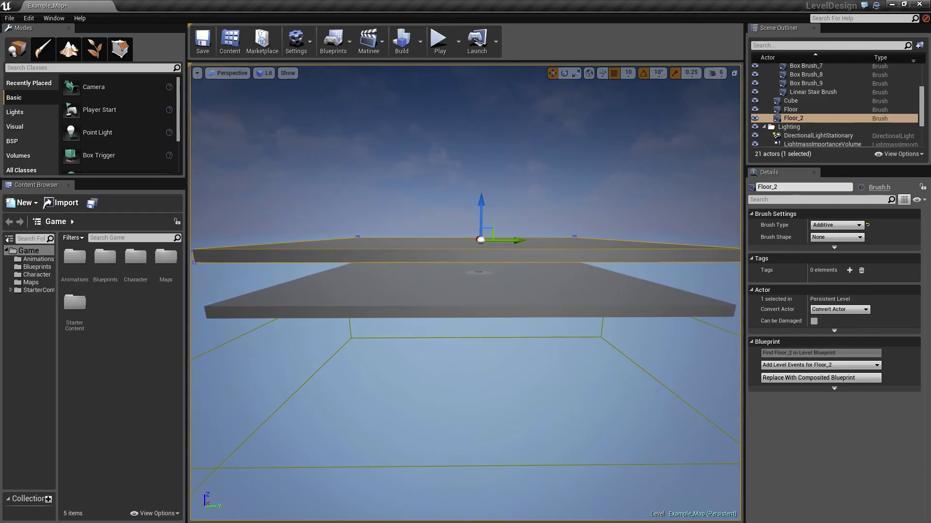
key("w")
right_click_drag(466, 290, 399, 272)
key("a")
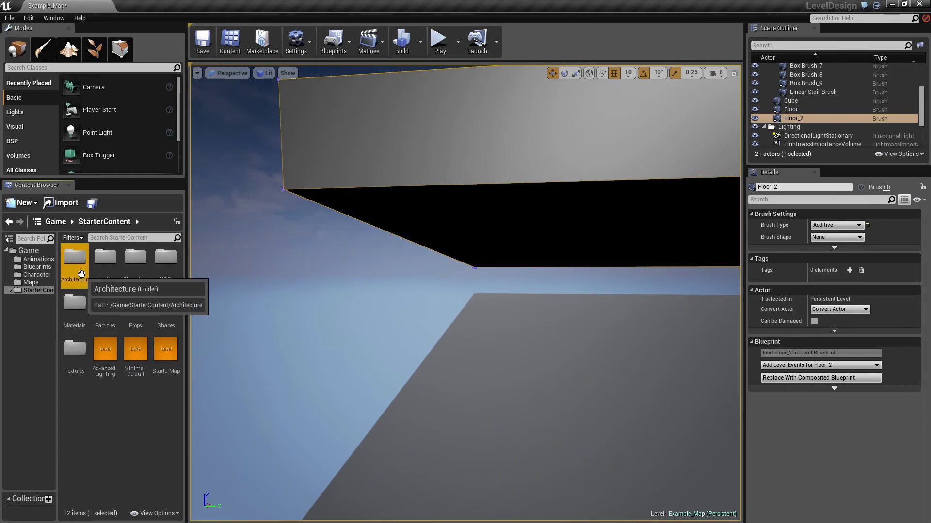
Place the Wall_500x500 mesh from the StarterContent Architecture folder on the floor near its edge
double_click(81, 274)
key("s")
right_click_drag(267, 362, 290, 383)
key("d")
right_click_drag(416, 352, 415, 352)
key("s")
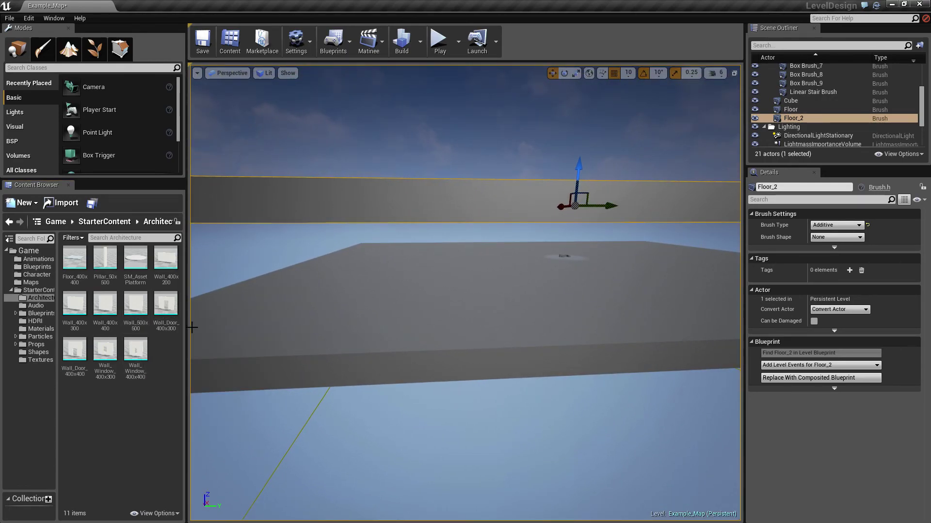
left_click_drag(135, 307, 304, 325)
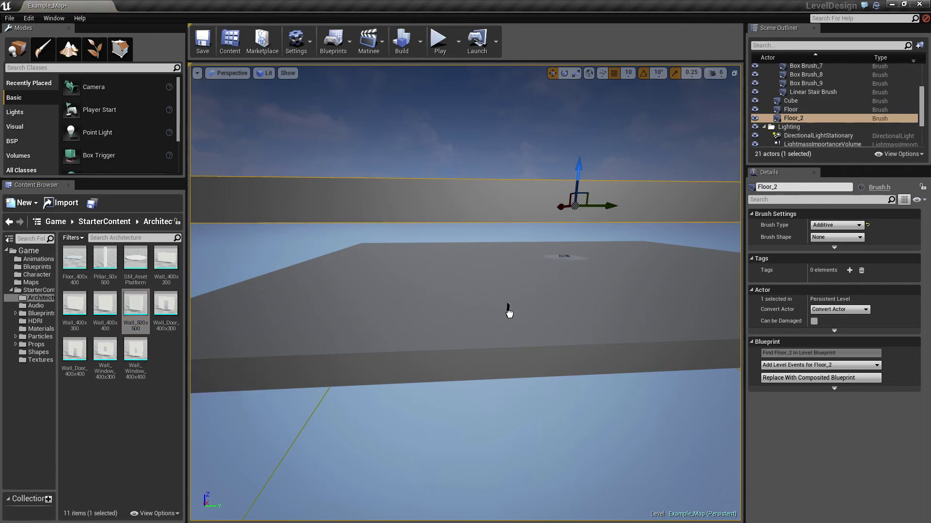
left_click_drag(509, 314, 510, 314)
Move the wall along X to about -22460 so that it starts at the floor's edge
right_click_drag(510, 314, 628, 333)
right_click_drag(674, 293, 566, 281)
right_click_drag(501, 280, 500, 281)
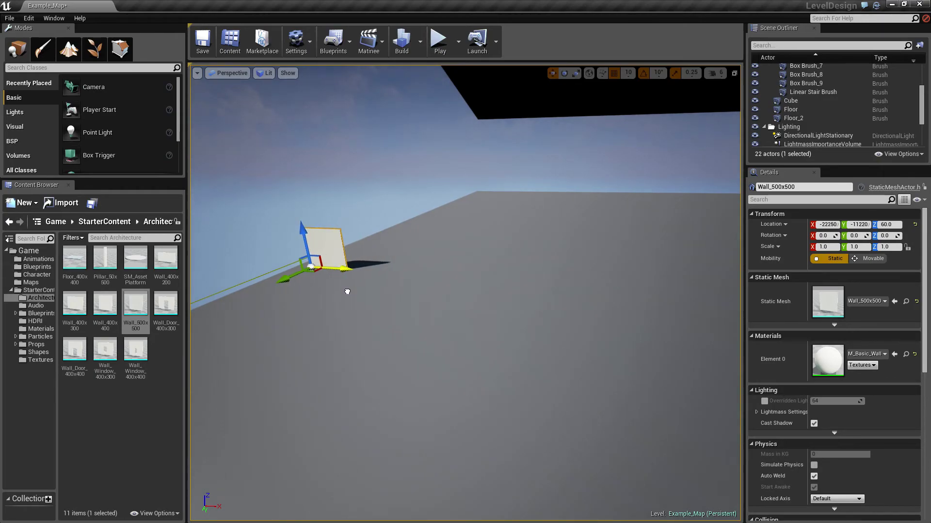
right_click_drag(364, 297, 364, 291)
left_click_drag(415, 308, 408, 309)
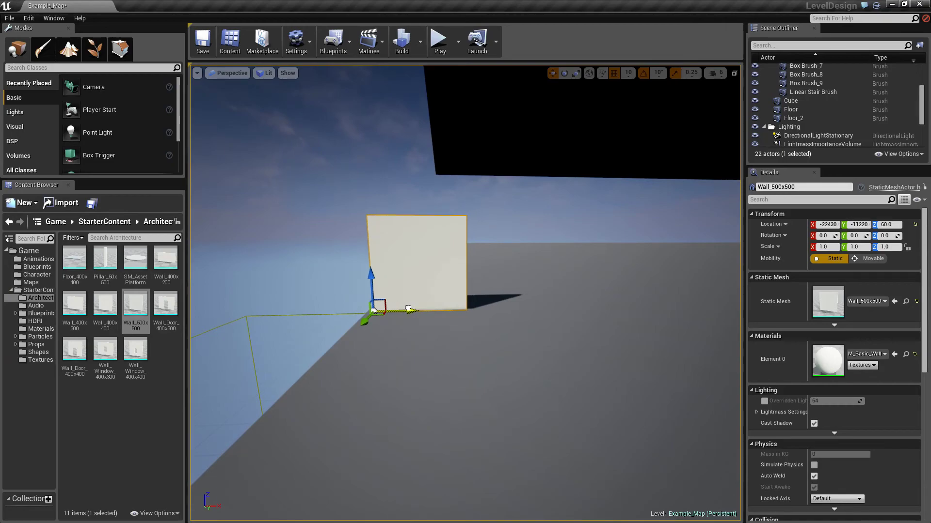
right_click_drag(401, 311, 369, 306)
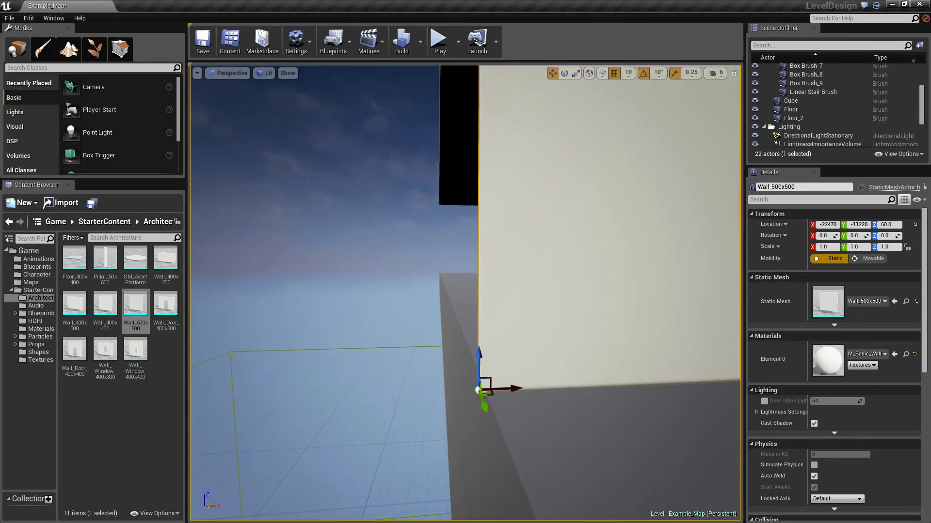
left_click(562, 446)
left_click(504, 358)
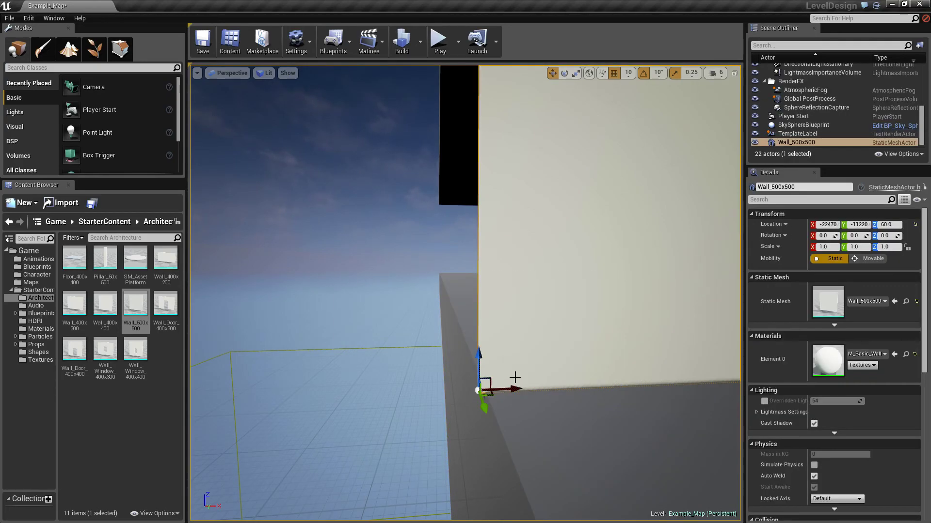
left_click(410, 402)
right_click_drag(530, 399, 527, 427)
key("w")
left_click(453, 345)
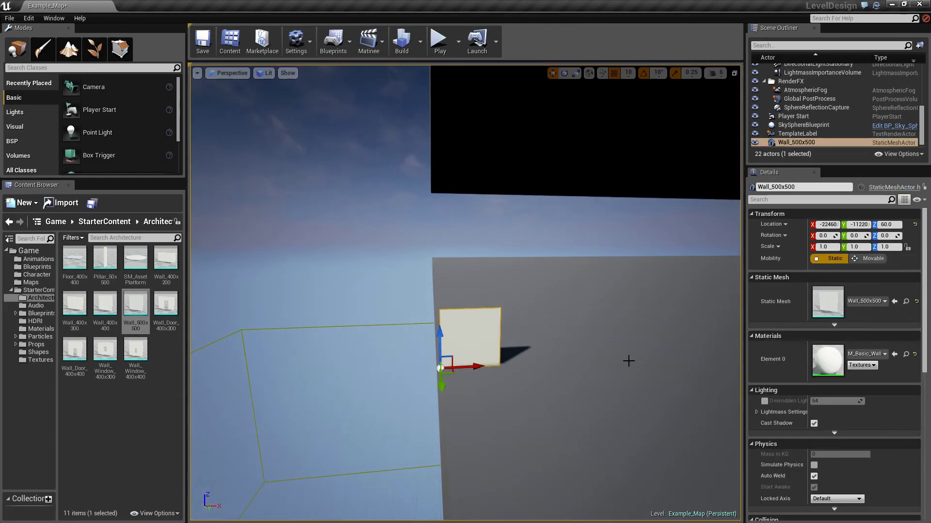
Stretch the wall to a scale of 7.0 along X, with a Z scale of 1.0
right_click_drag(512, 261, 515, 292)
key("s")
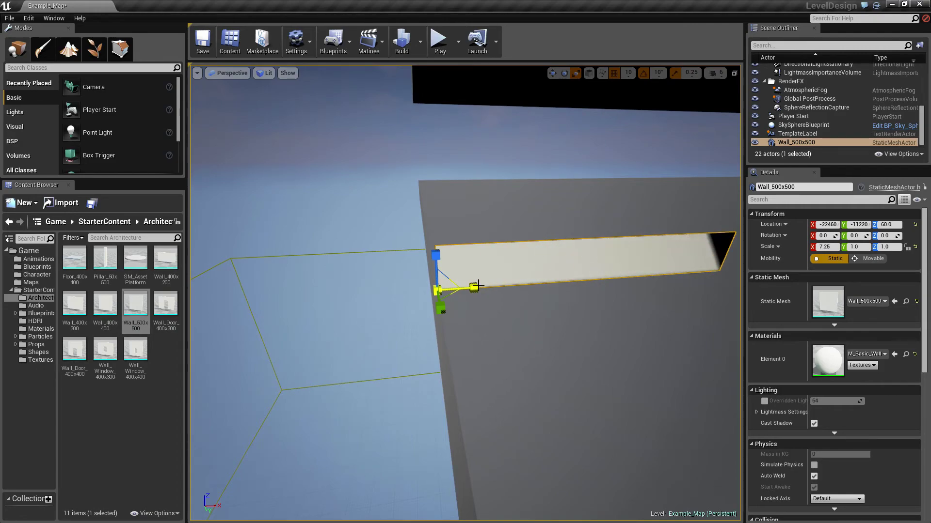
left_click_drag(436, 255, 436, 225)
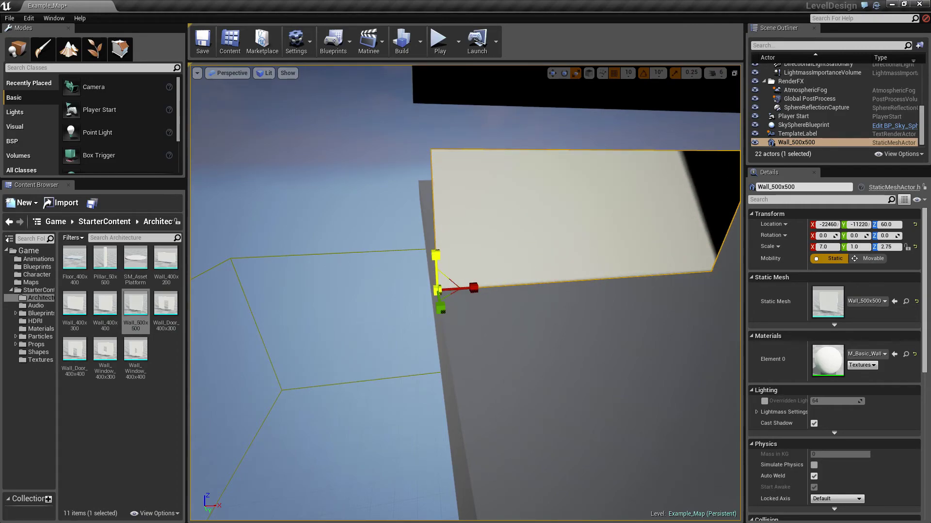
Delete the Player Start actor from the original platform area
key("d")
right_click_drag(448, 276, 746, 238)
key("a")
key("a")
key("w")
key("s")
key("w")
key("w")
key("w")
left_click(544, 341)
key("Delete")
Play-test from the current view beside the stretched wall, running the character along it, and end the session
key("w")
key("w")
right_click_drag(444, 14, 471, 65)
left_click(440, 47)
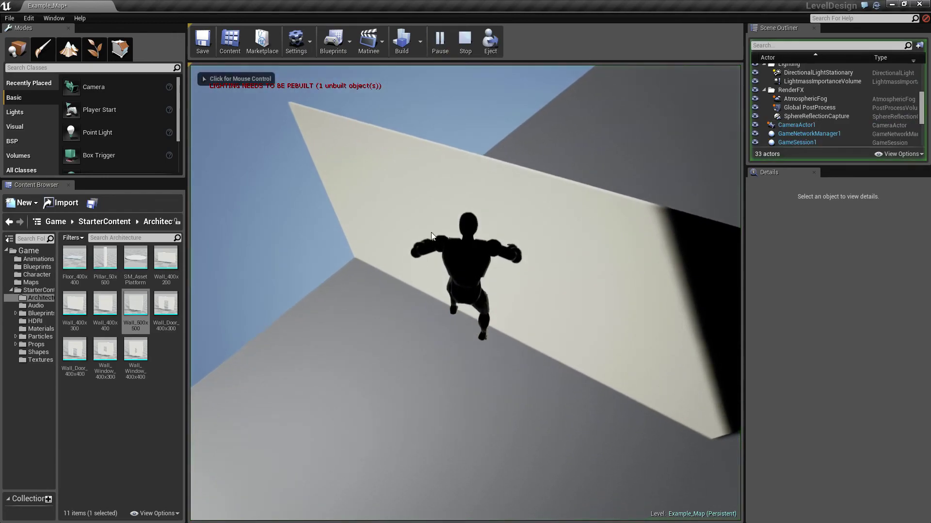
key("w")
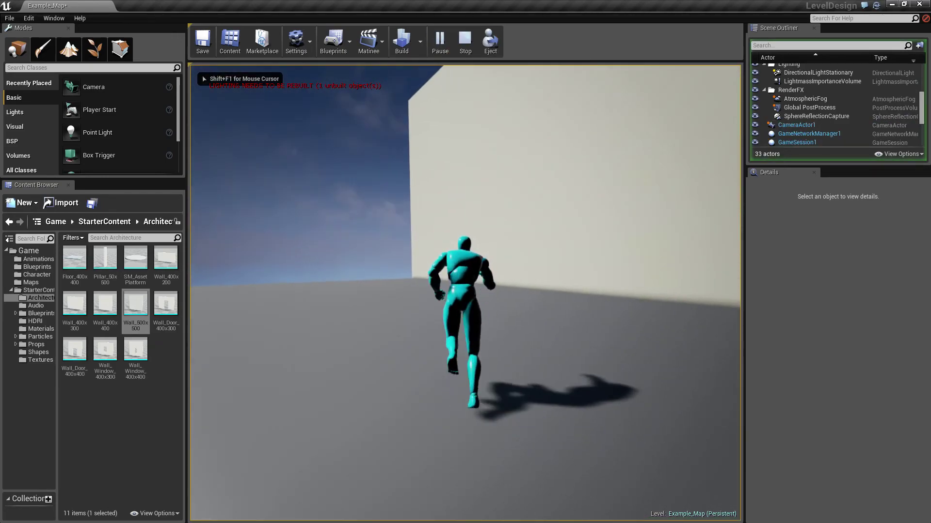
key("a")
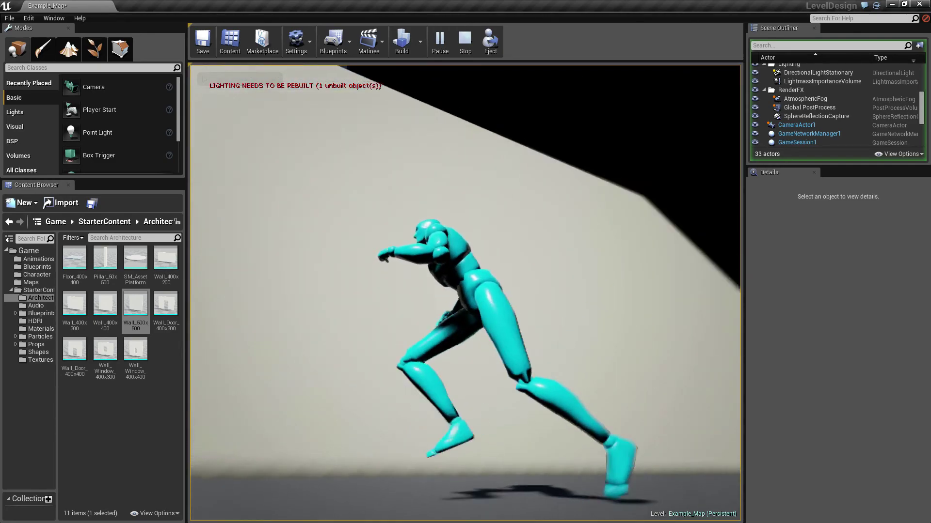
key("a")
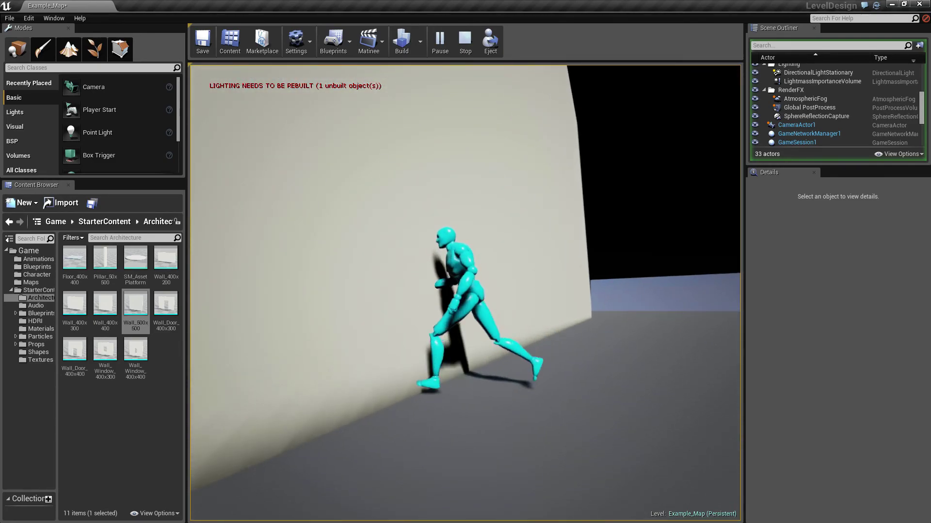
key("s")
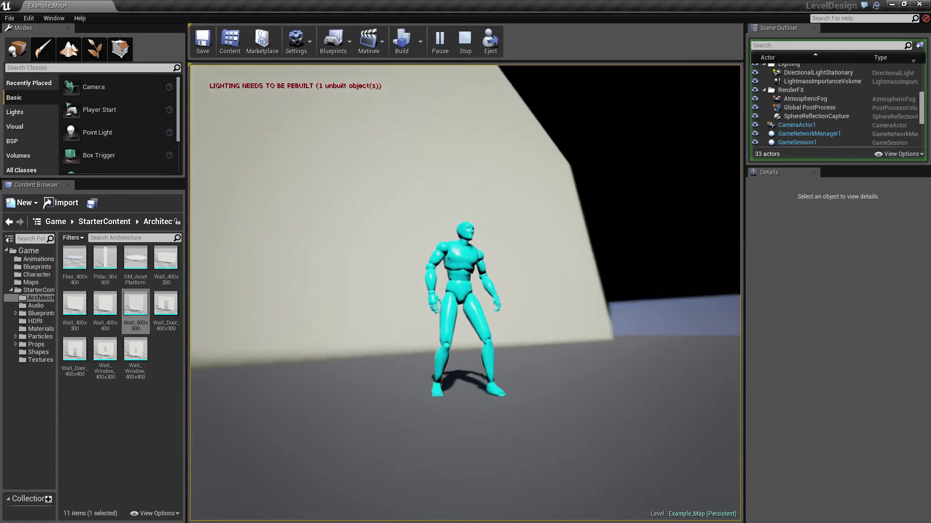
key("Escape")
Play-test again from the wall's end at the floor edge, run around it and along its side, and end the session
right_click_drag(507, 141, 388, 138)
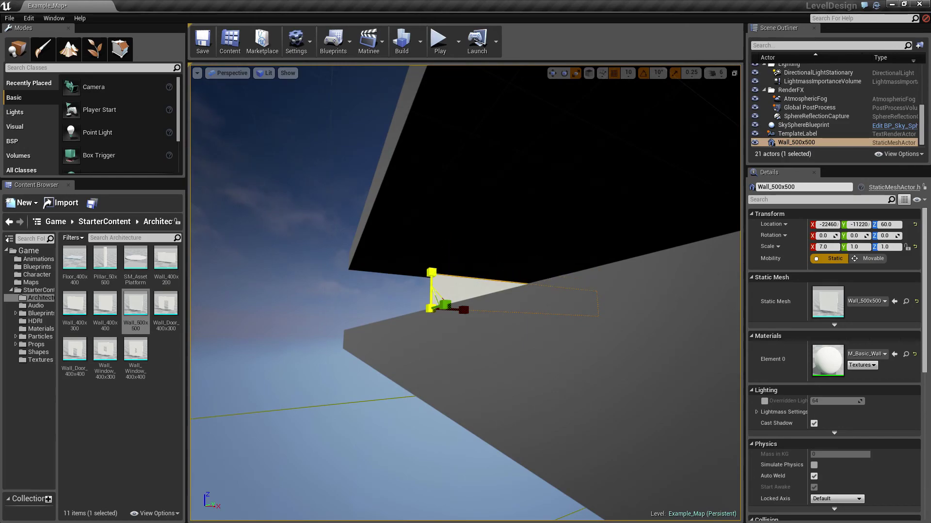
right_click_drag(431, 291, 306, 315)
left_click(439, 42)
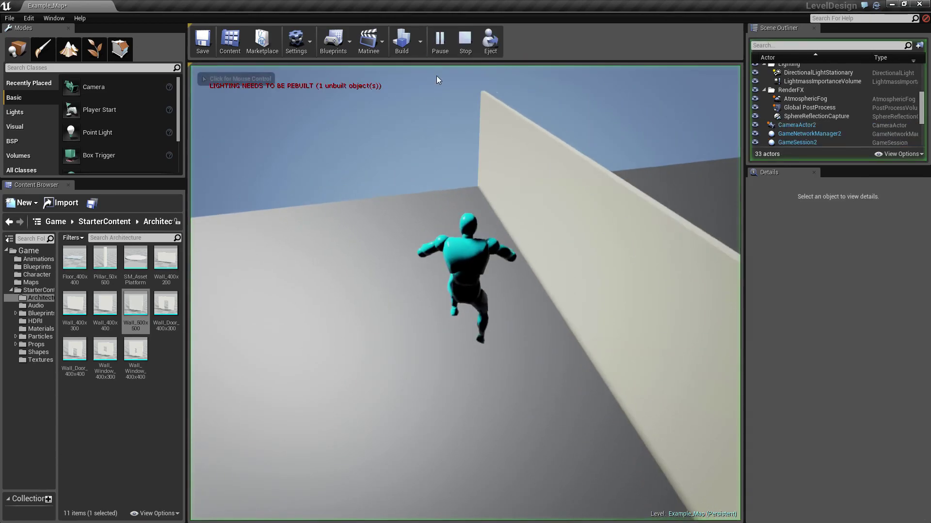
left_click(466, 293)
key("w")
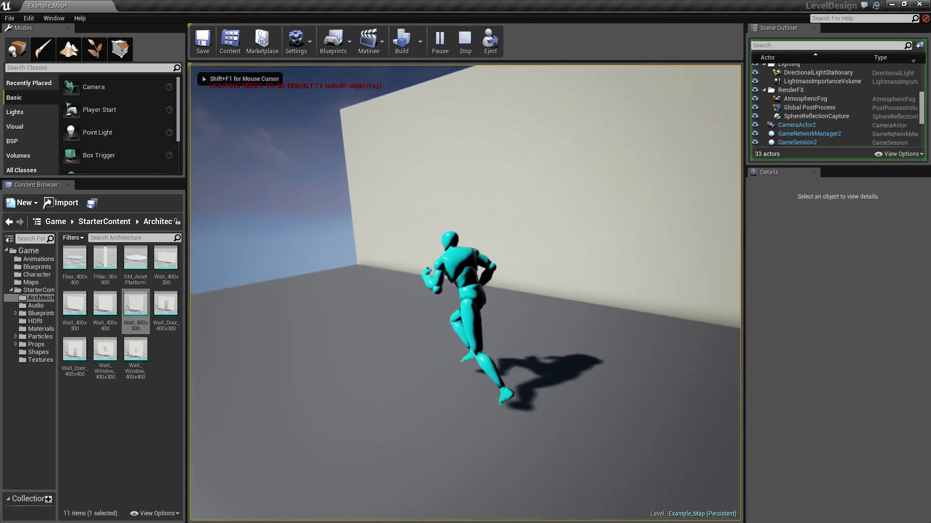
key("a")
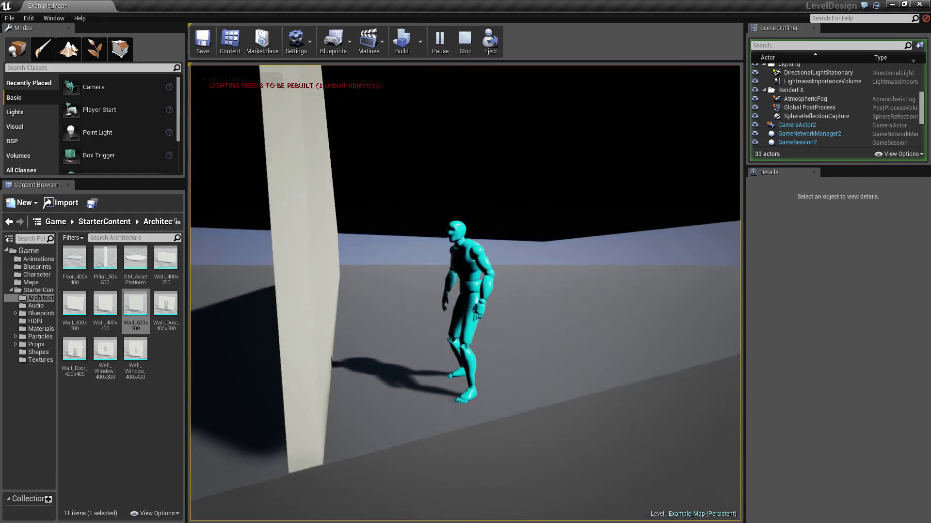
key("w")
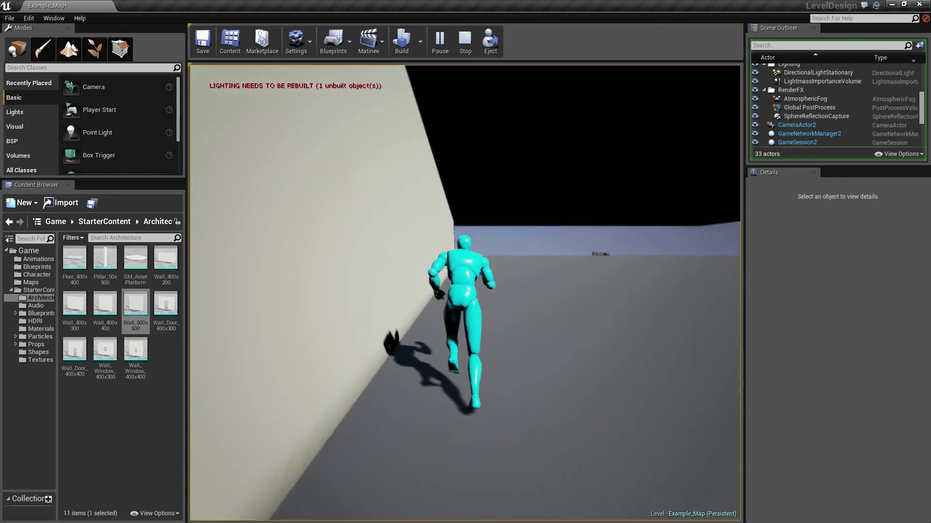
key("w")
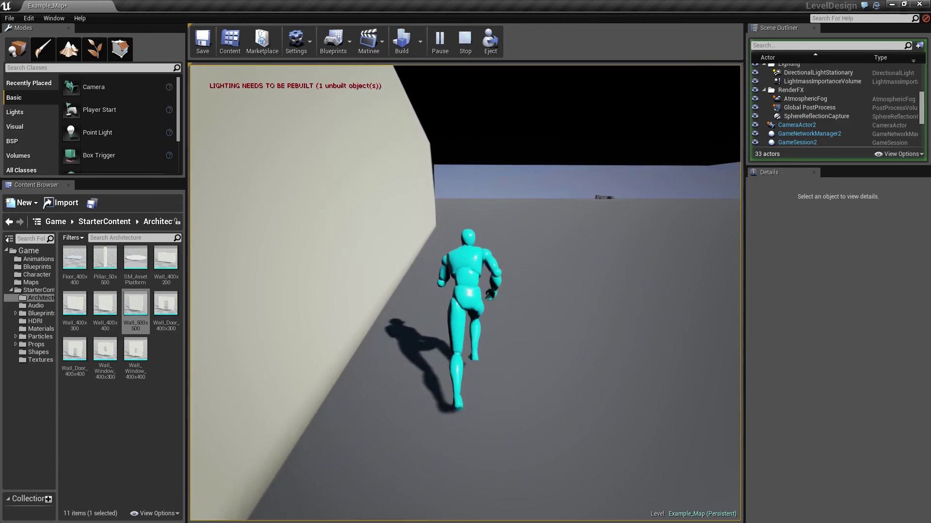
key("w")
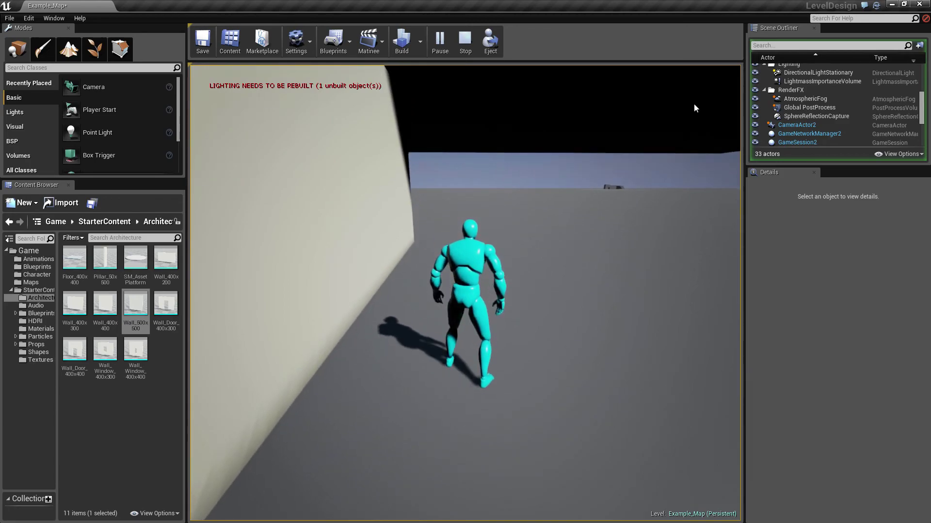
key("Escape")
Duplicate the stretched wall and offset the copy along Y to about -10720, forming a corridor with the original
right_click_drag(662, 158, 715, 146)
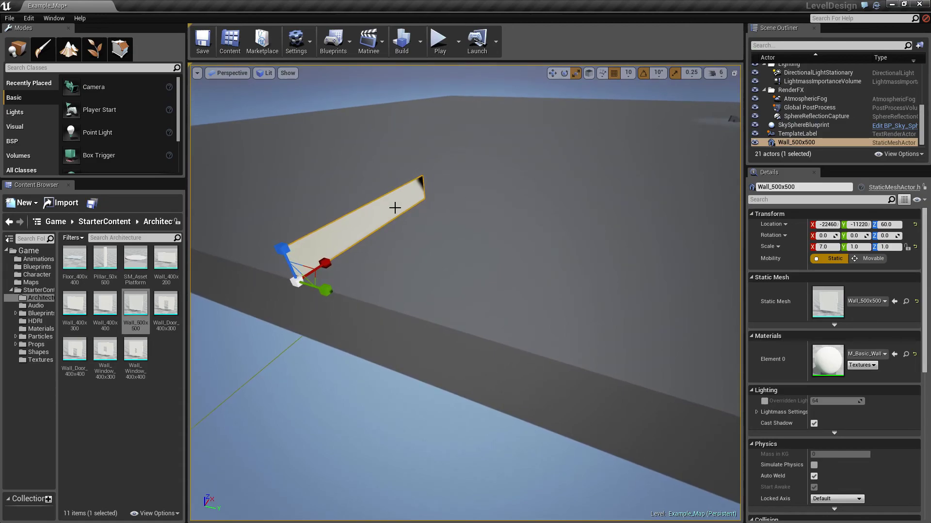
key("ctrl+w")
left_click(553, 74)
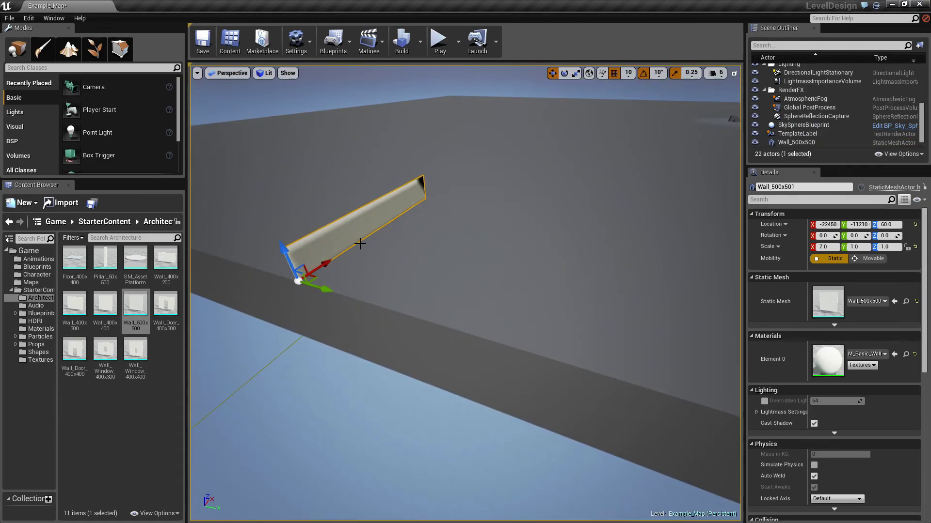
left_click_drag(333, 286, 350, 303)
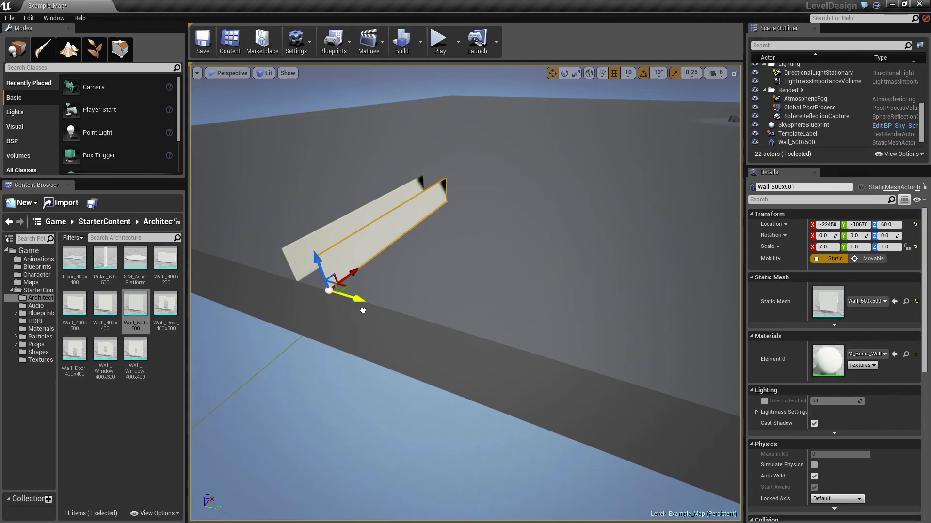
mouse_move(359, 307)
right_mouse_down()
mouse_move(393, 277)
mouse_move(359, 306)
right_mouse_up()
right_click_drag(417, 262, 417, 263)
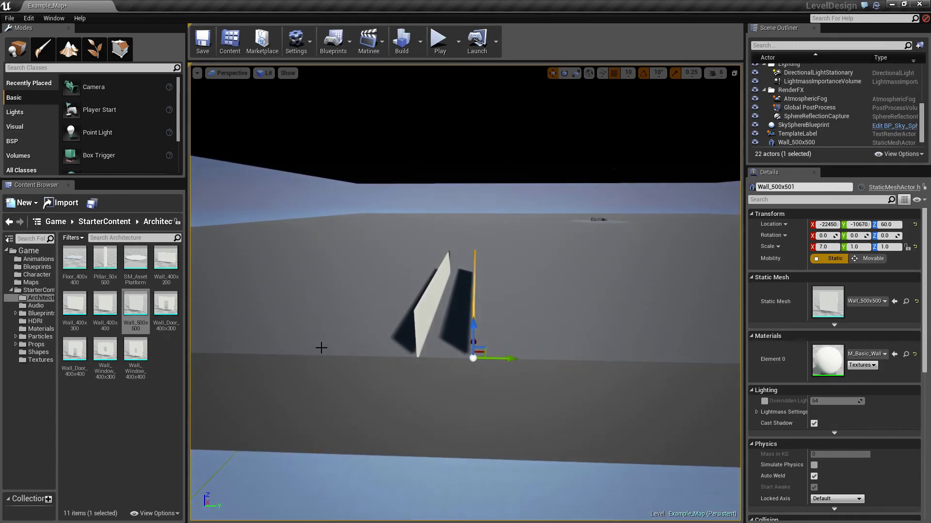
right_click_drag(321, 348, 317, 348)
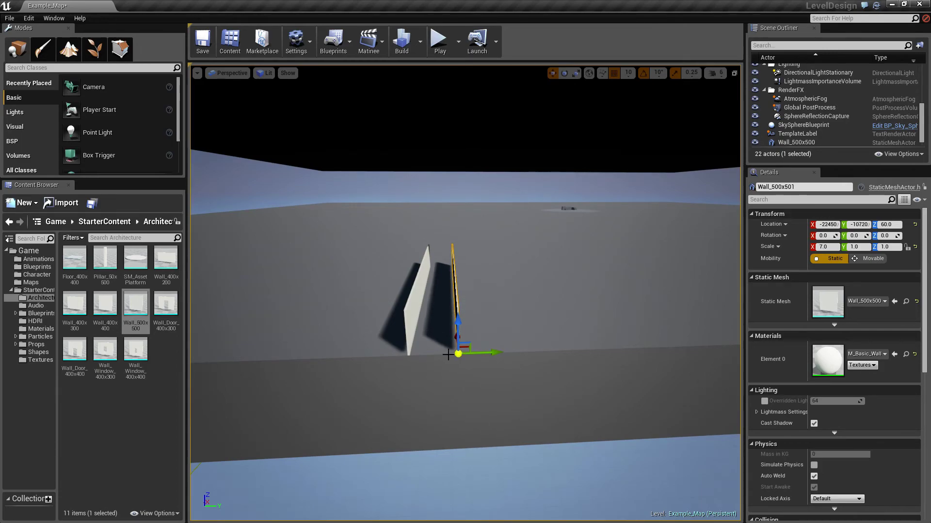
Play-test the corridor by running the character between the two walls and back around them, and end the session
right_click_drag(447, 355, 447, 355)
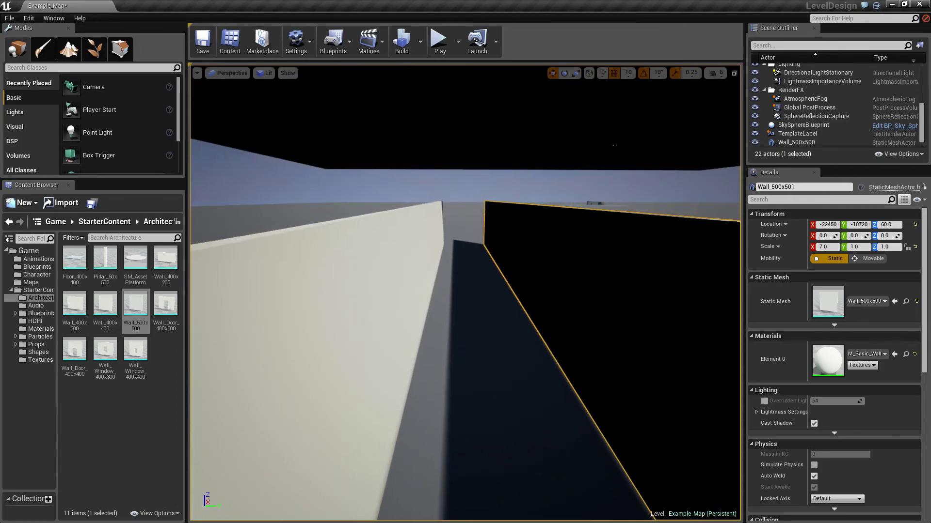
left_click(439, 41)
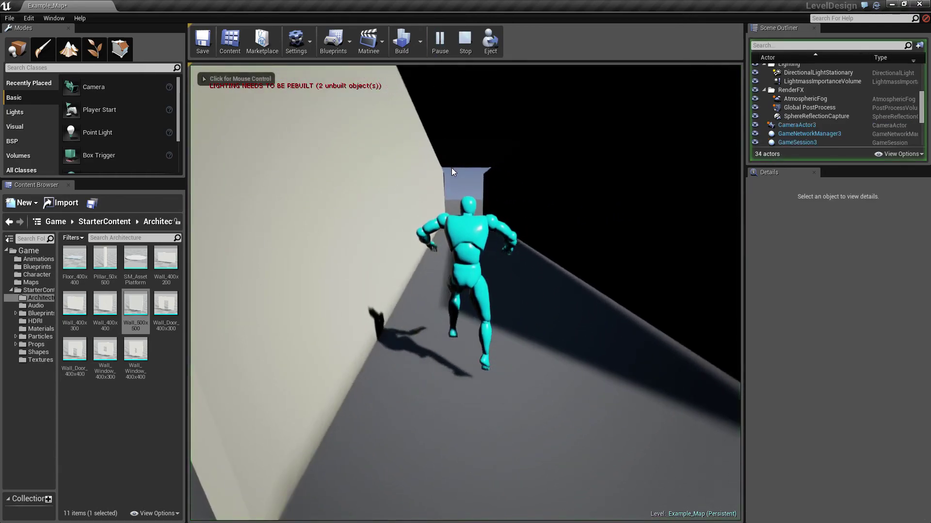
left_click(452, 169)
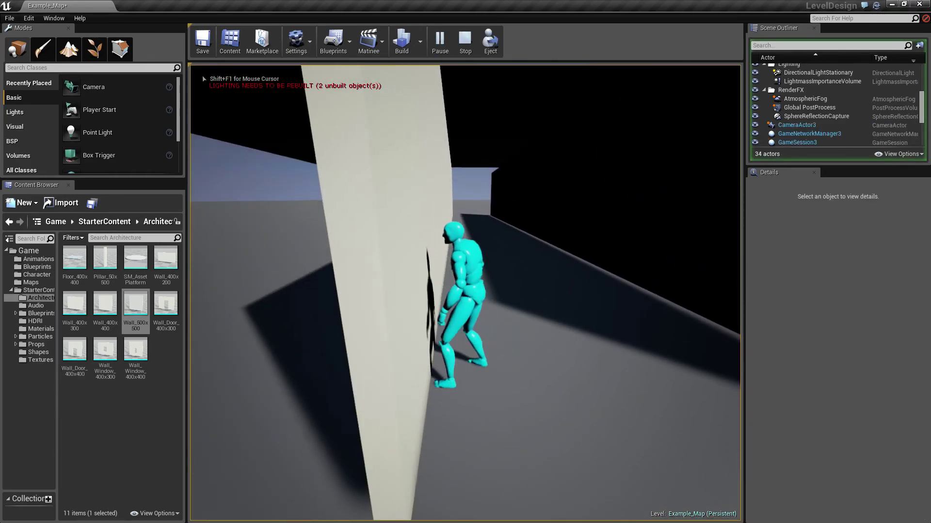
key("d")
key("a")
key("w")
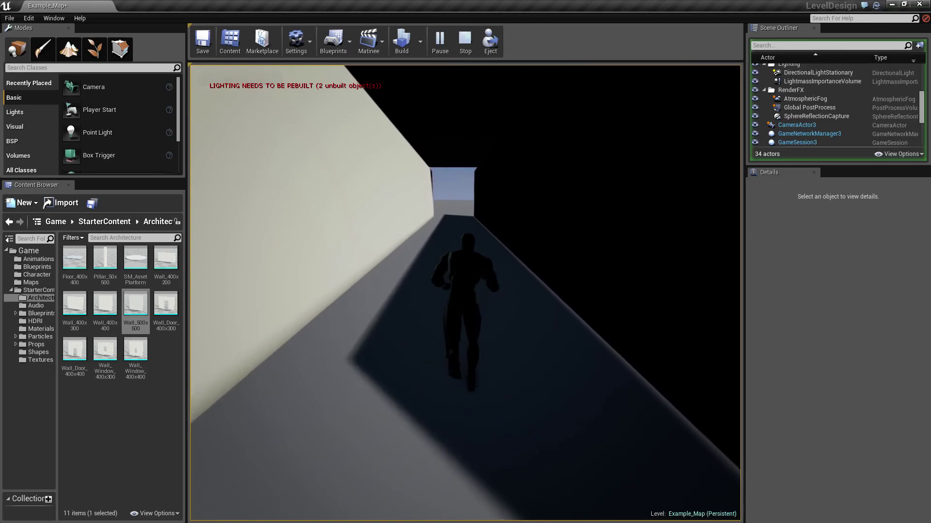
key("w")
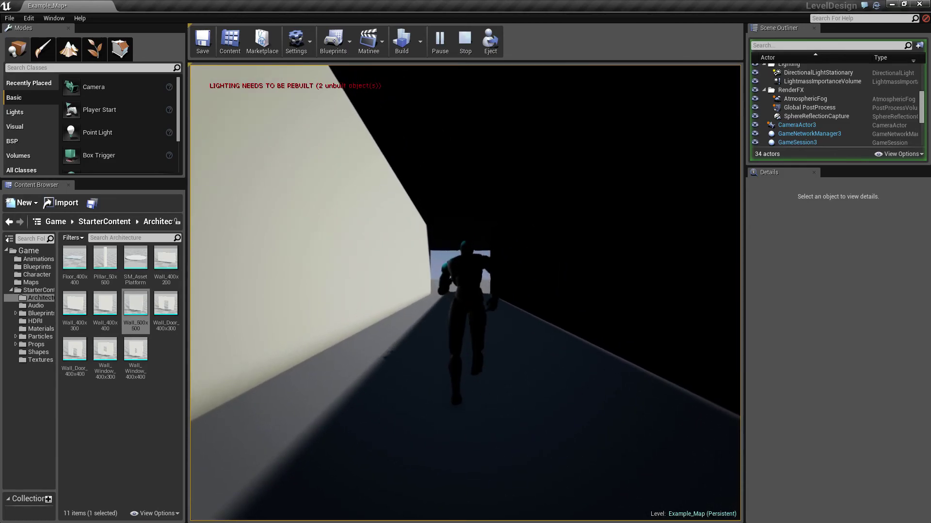
key("w")
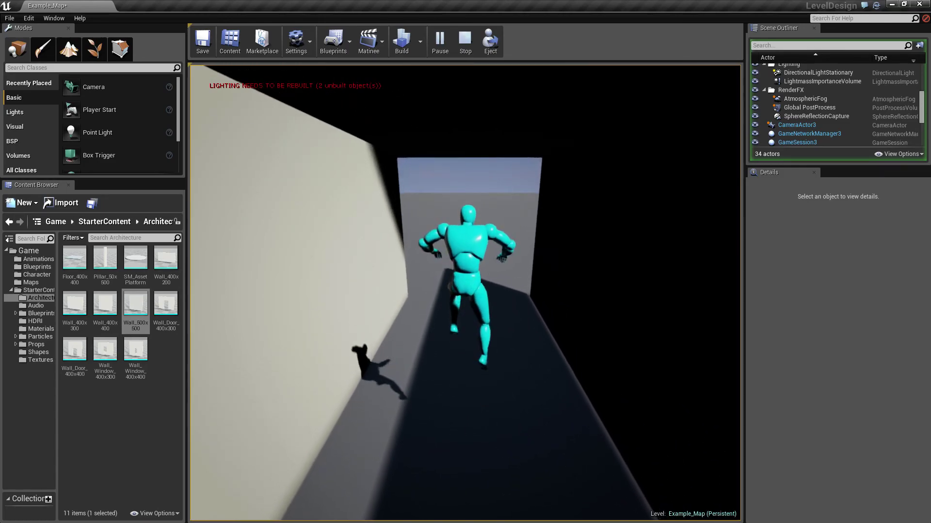
key("w")
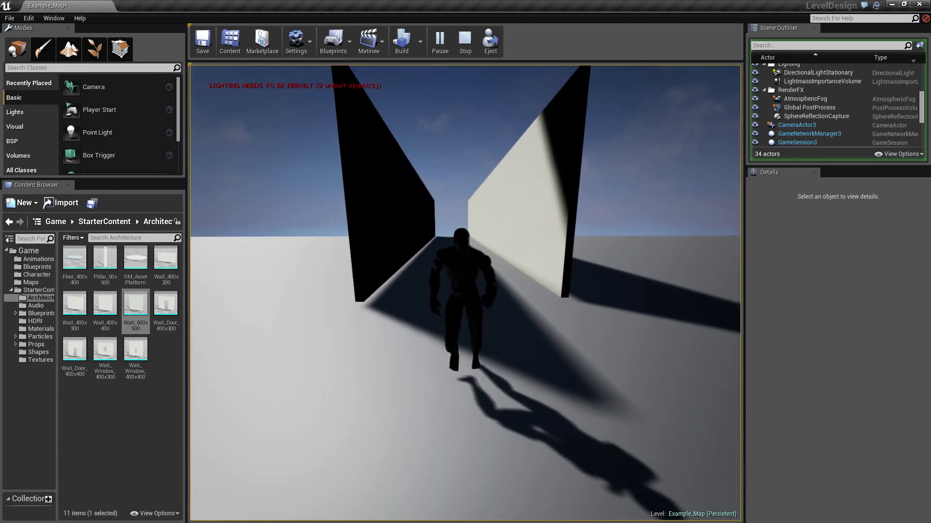
key("w")
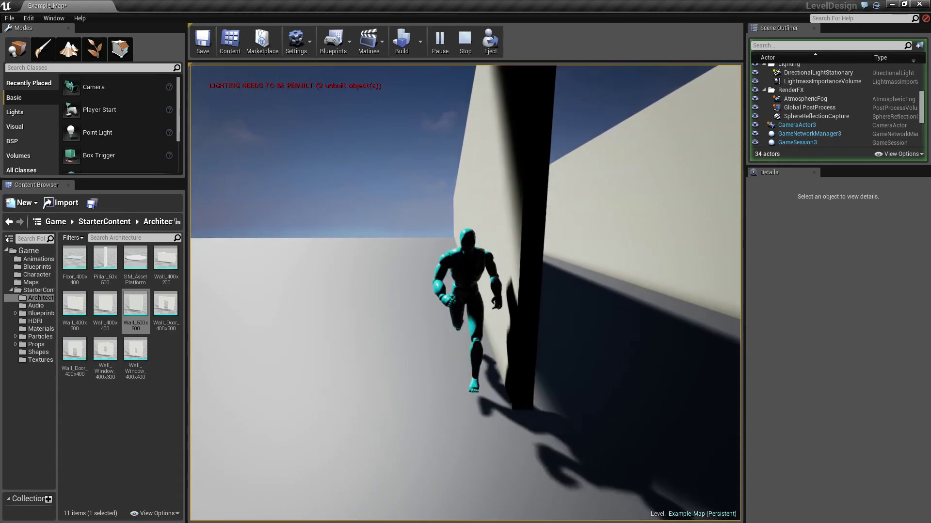
key("w")
key("Escape")
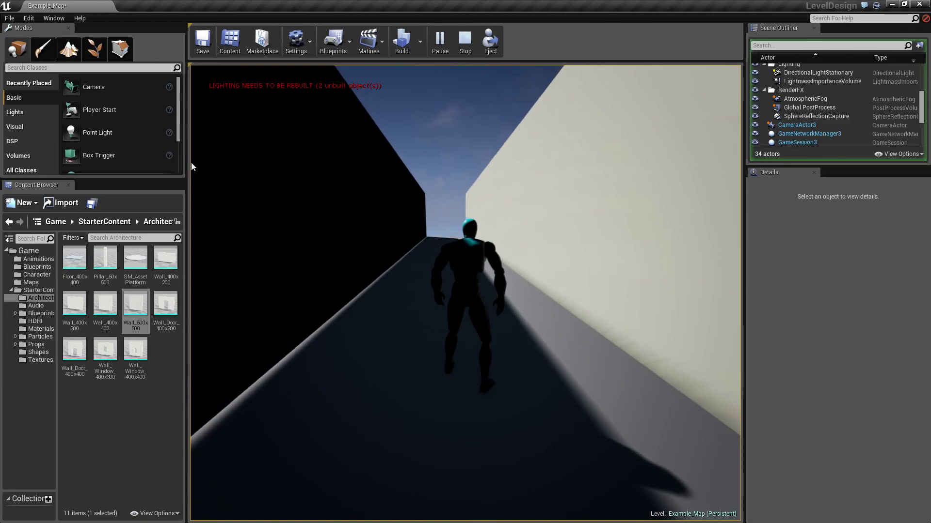
End the play session and place a new Wall_500x500 from the Architecture folder near the corridor walls
key("Escape")
key("f")
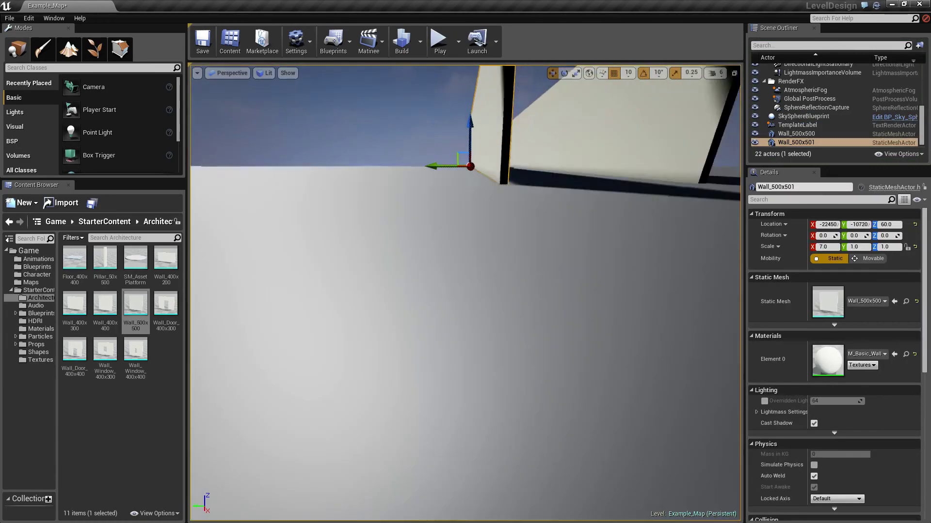
key("s")
mouse_move(282, 203)
right_mouse_down()
mouse_move(286, 164)
mouse_move(282, 203)
right_mouse_up()
key("d")
key("w")
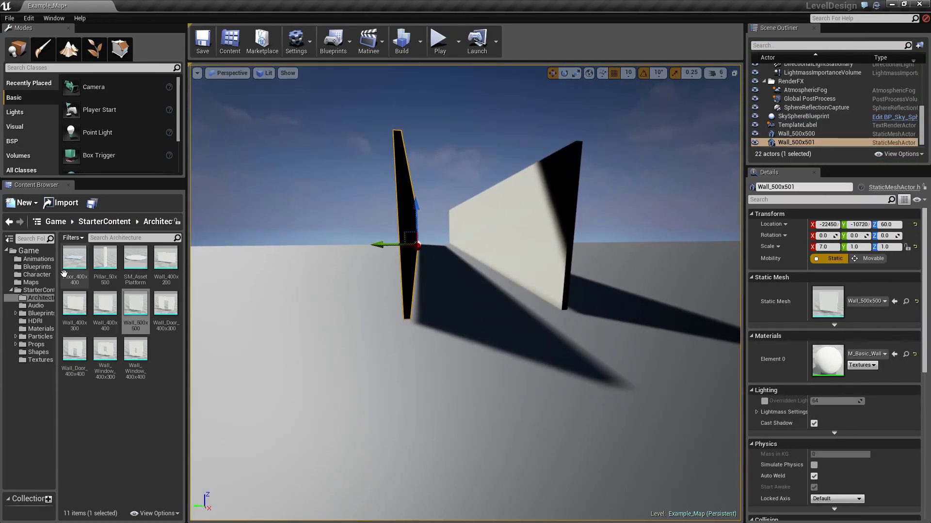
left_click_drag(121, 311, 378, 334)
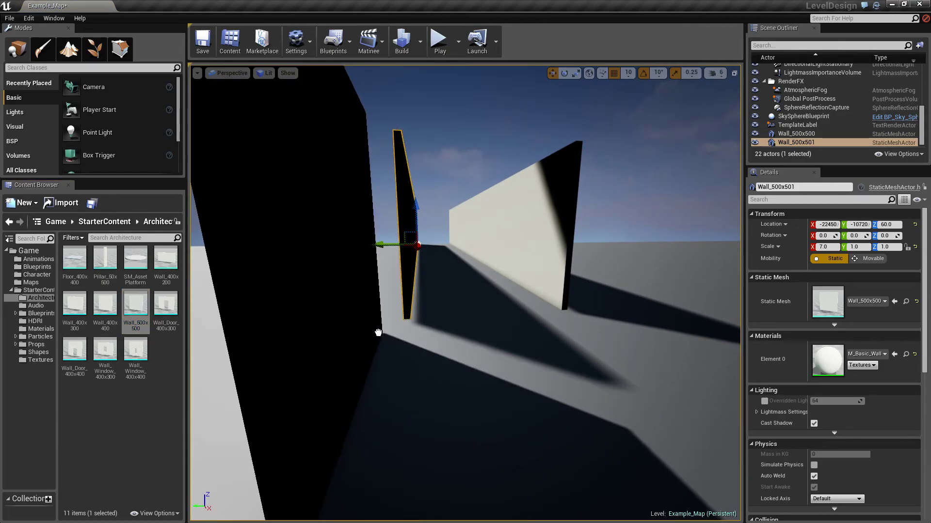
Move the new wall to the open end of the second stretched wall, at about X -18930, Y -10750
key("s")
right_click_drag(378, 335, 286, 322)
key("w")
right_click_drag(339, 337, 420, 318)
left_click_drag(409, 293, 452, 310)
key("d")
mouse_move(453, 310)
right_mouse_down()
mouse_move(320, 291)
mouse_move(438, 311)
right_mouse_up()
key("w")
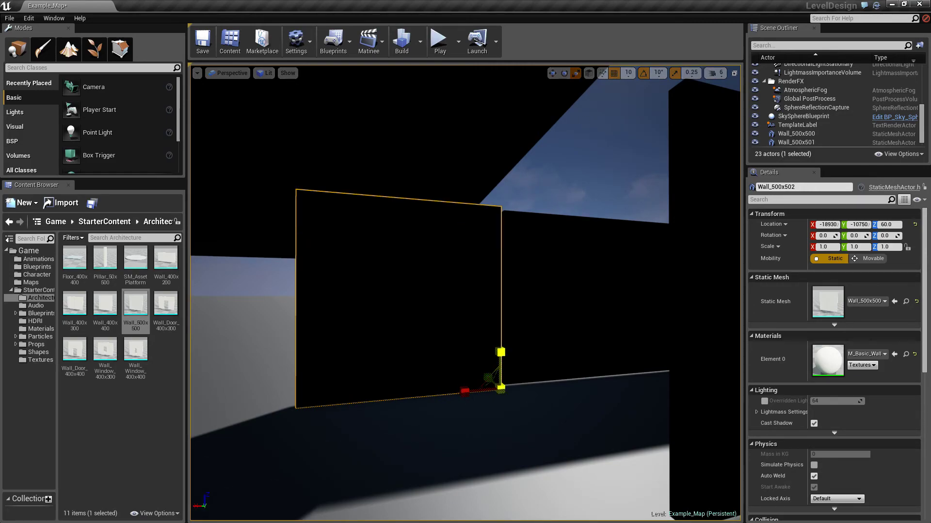
Shift the new wall closer in line with the stretched wall's end, to X -18950, Y -10730
left_click(563, 300)
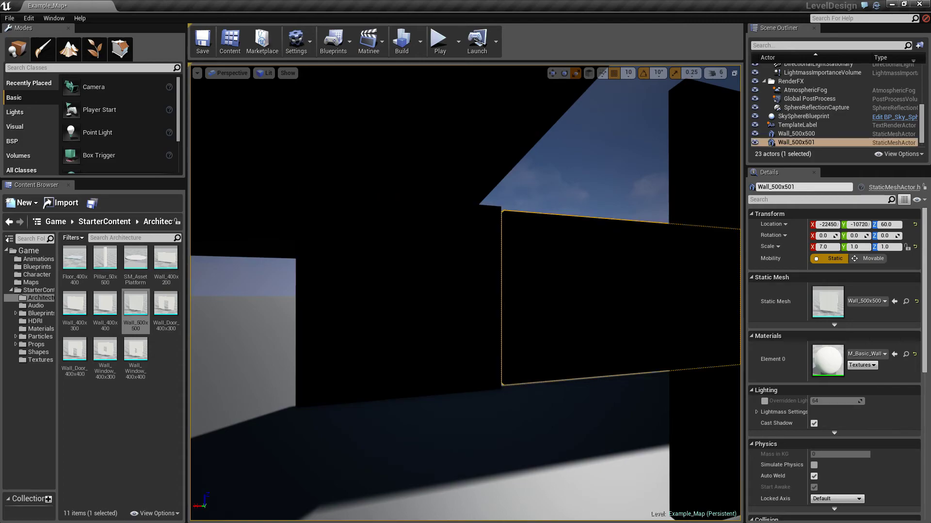
left_click(436, 301)
left_click(564, 301)
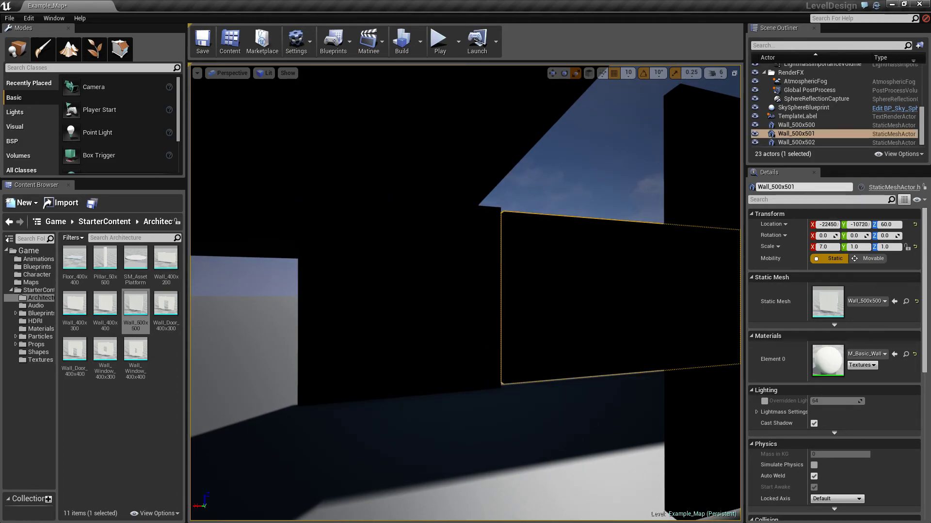
left_click(426, 300)
left_click(564, 301)
right_click_drag(533, 300, 582, 294)
left_click(582, 293)
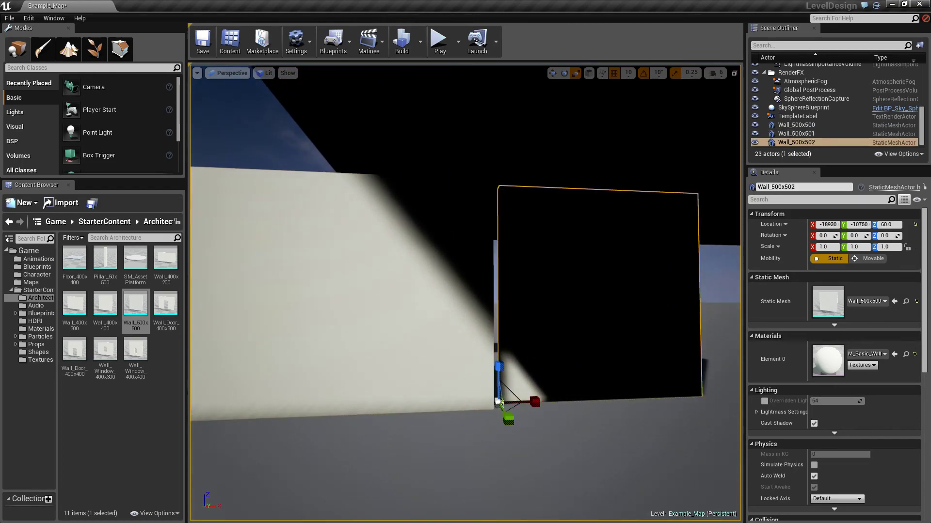
left_click(552, 73)
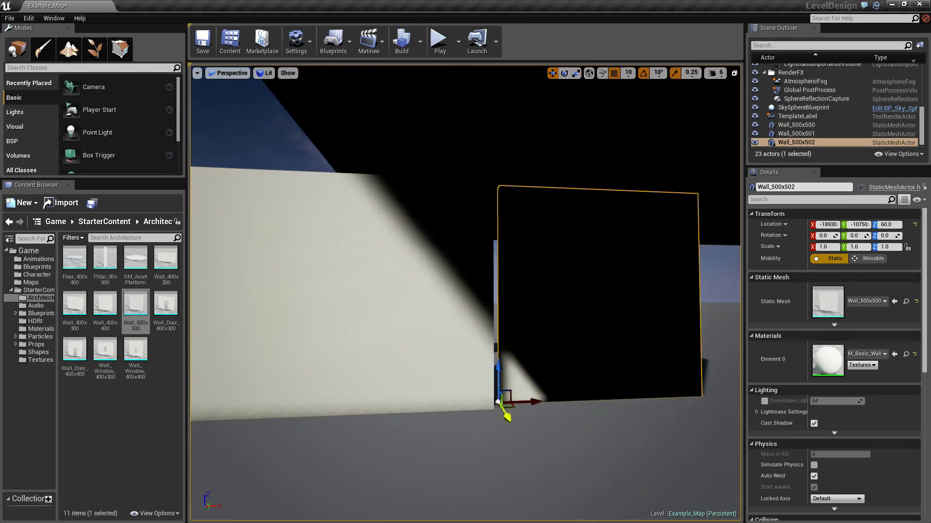
left_click_drag(506, 416, 534, 406)
right_click_drag(535, 405, 581, 422)
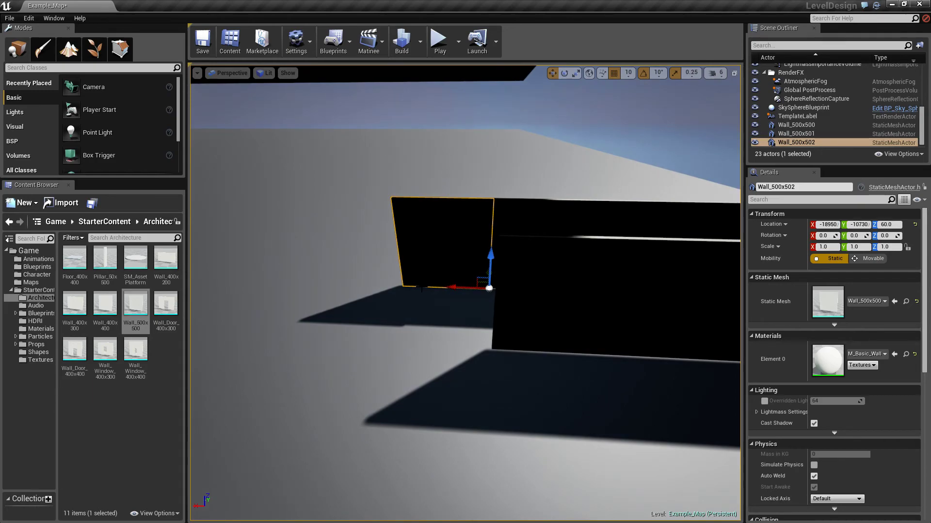
Duplicate the end wall and move the copy to the end of the opposite corridor wall, at X -18940, Y -11230
left_click_drag(489, 288, 487, 287, "alt")
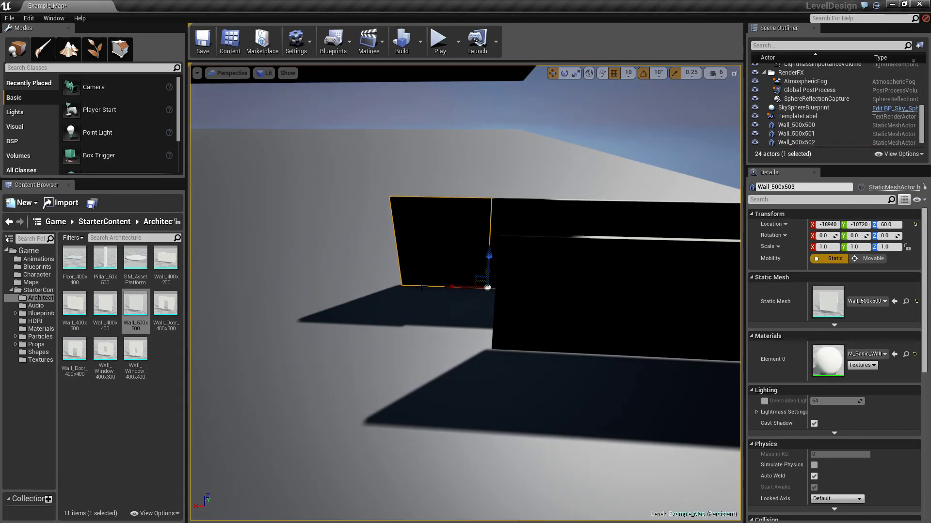
mouse_move(588, 299)
right_mouse_down()
mouse_move(547, 320)
mouse_move(588, 300)
right_mouse_up()
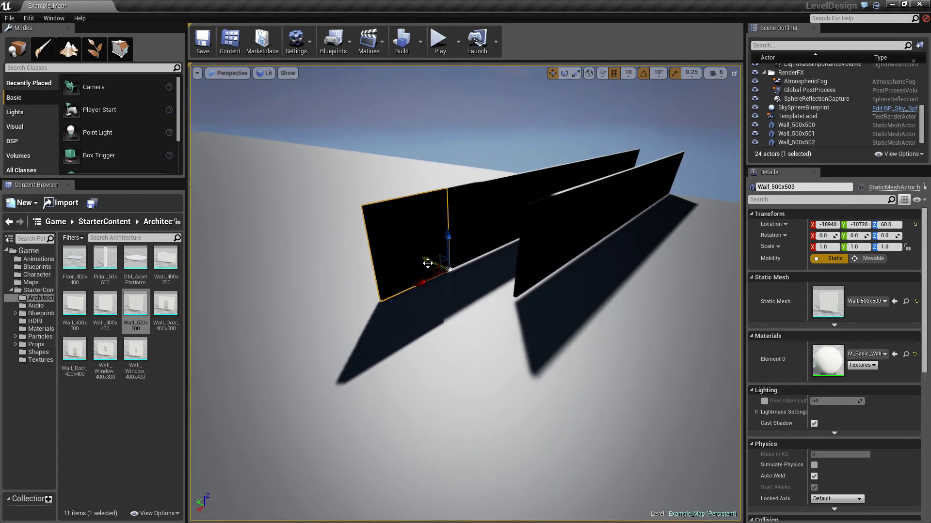
left_click_drag(427, 263, 485, 290)
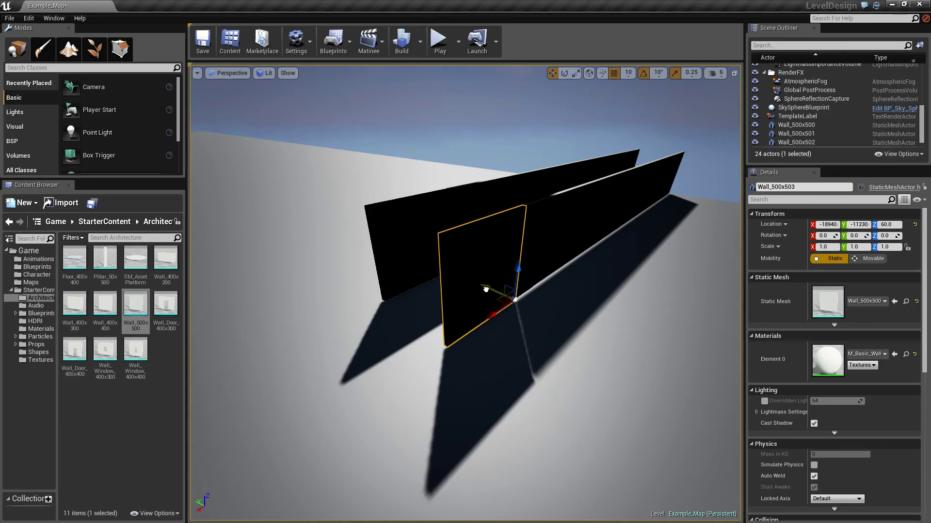
right_click_drag(486, 289, 529, 290)
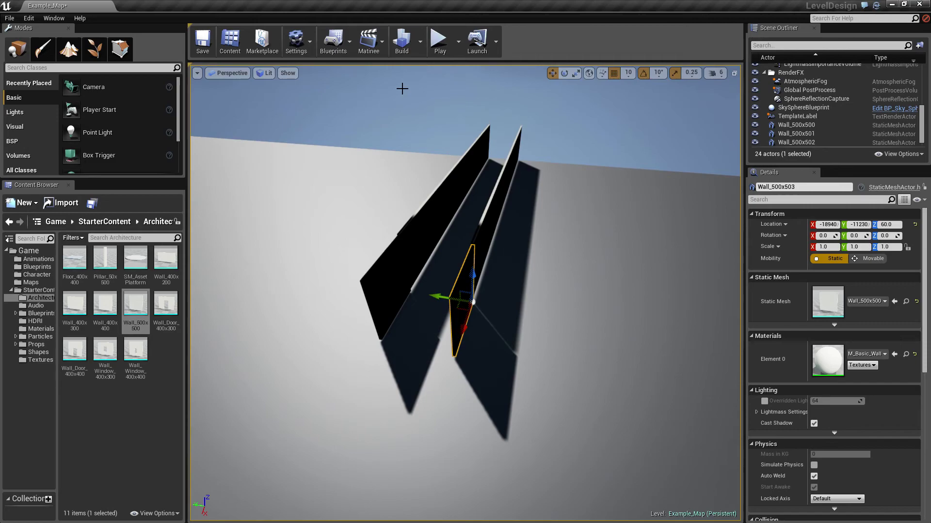
Switch to the Top orthographic view and line up the first end wall with its stretched wall at Y -10720
left_click(255, 73)
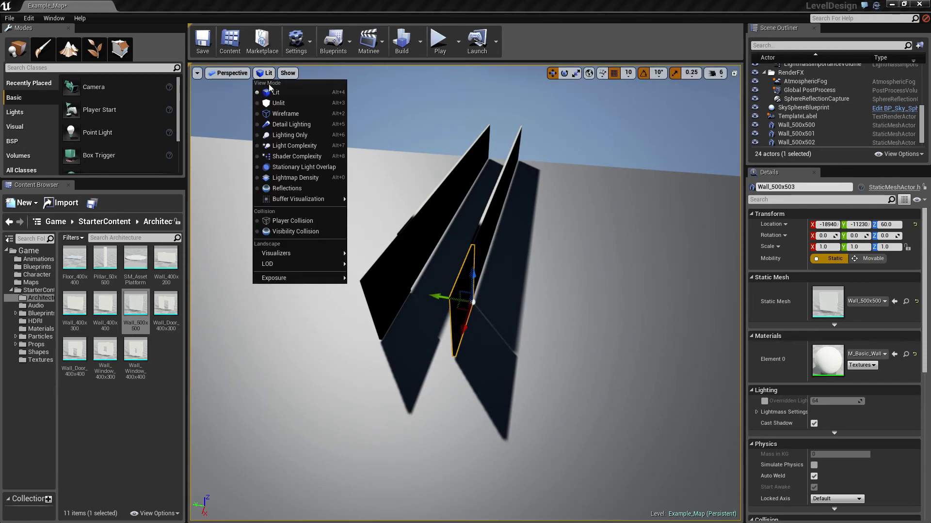
left_click(269, 83)
left_click(229, 72)
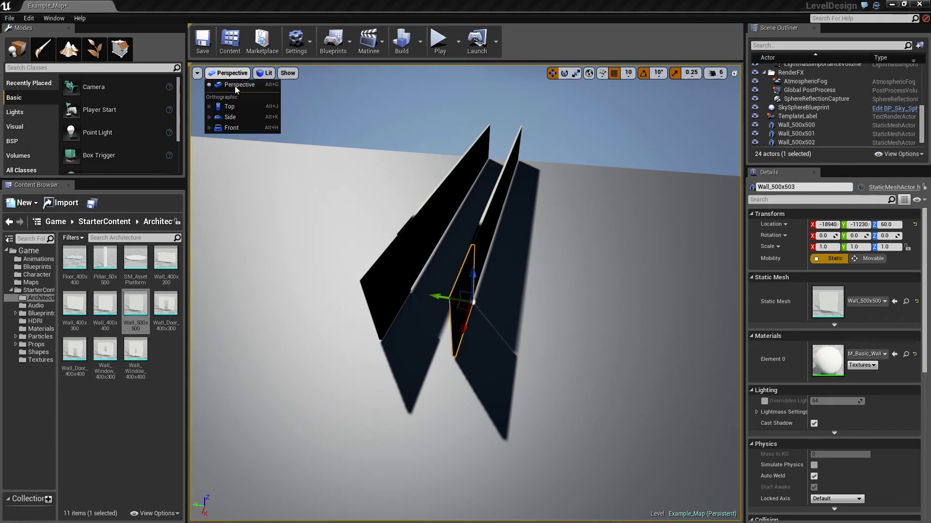
left_click(243, 110)
scroll(417, 234, "down", 5)
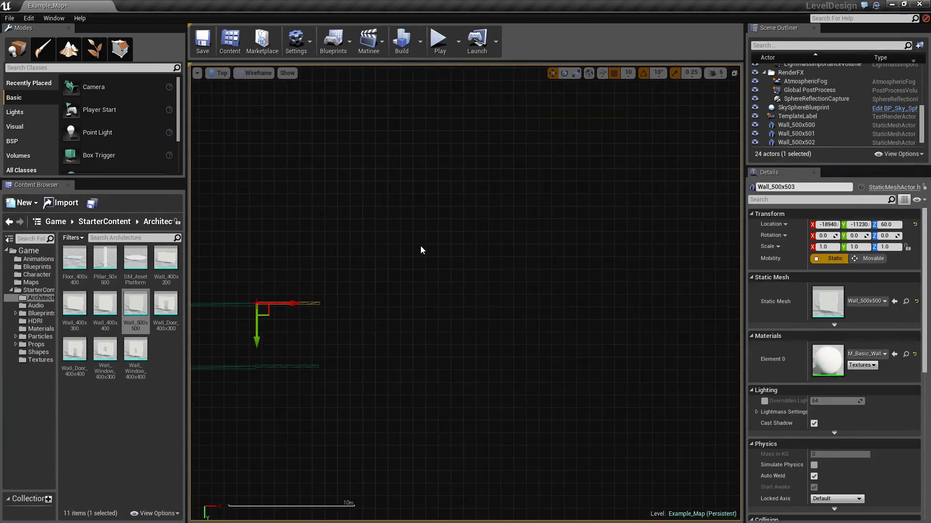
right_click_drag(381, 278, 461, 226)
scroll(529, 229, "up", 2)
scroll(499, 236, "up", 5)
left_click(414, 306)
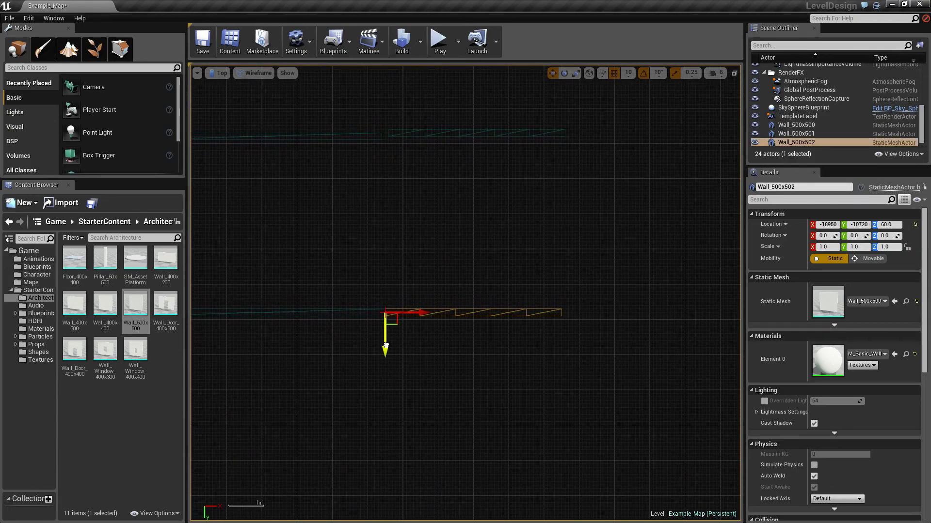
Line up the opposite end wall with its stretched wall at X -18950, Y -11220
left_click(442, 244)
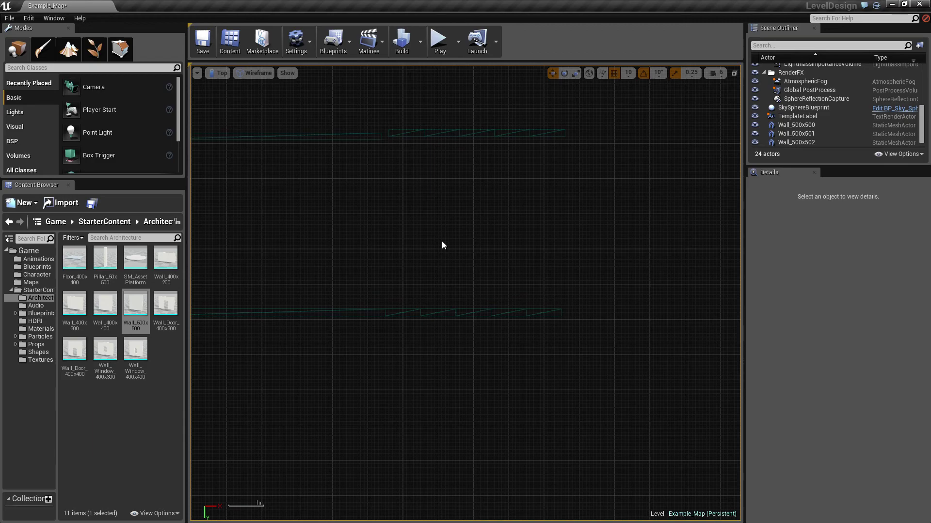
left_click(424, 132)
left_click_drag(391, 167, 391, 189)
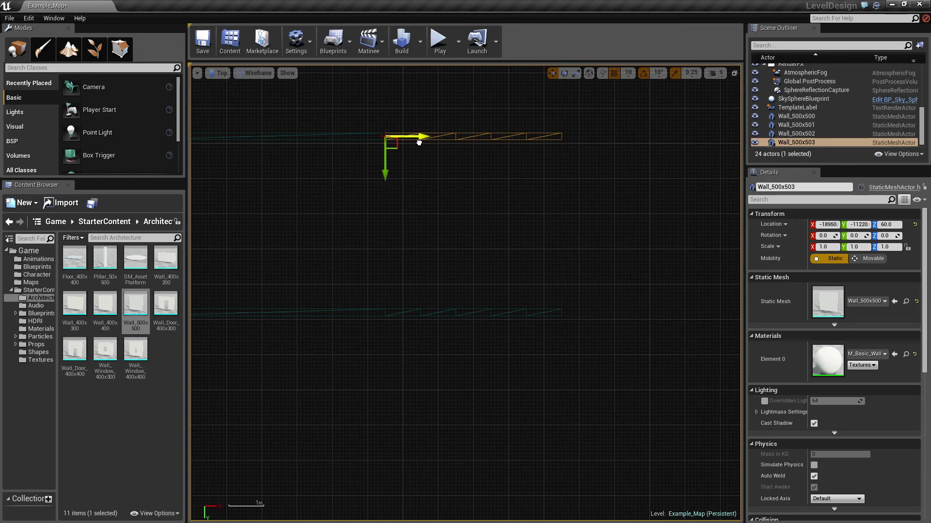
Rotate the opposite end wall -90 degrees about Z so it turns outward from the corridor
left_click(564, 72)
left_click_drag(331, 140, 332, 166)
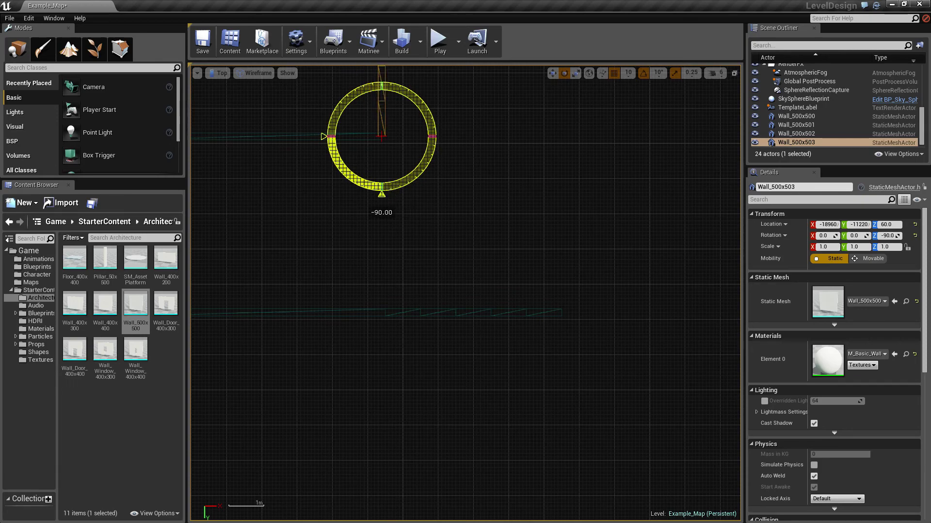
left_click_drag(382, 194, 381, 194)
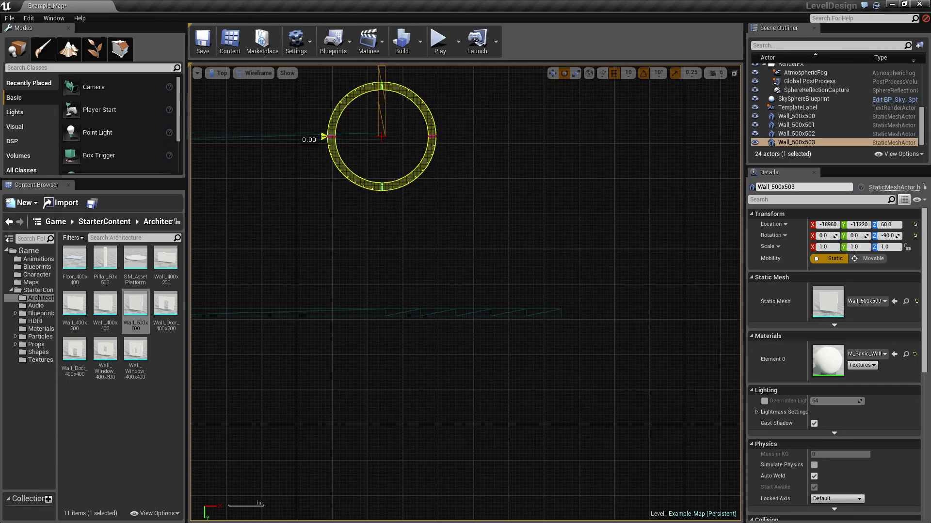
left_click(472, 136)
left_click_drag(472, 136, 538, 339)
left_click(450, 272)
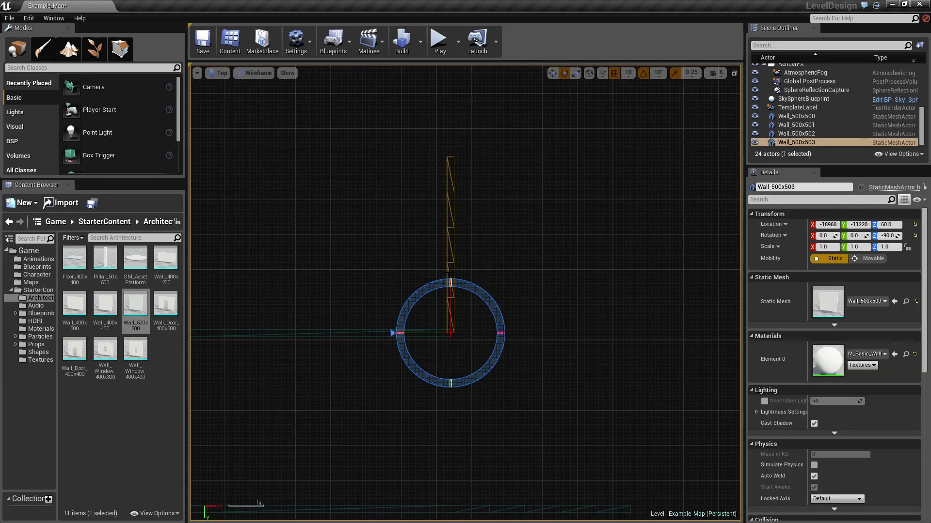
Move the rotated wall flush with the stretched wall's corner, to X -18970, Y -11210
left_click(552, 72)
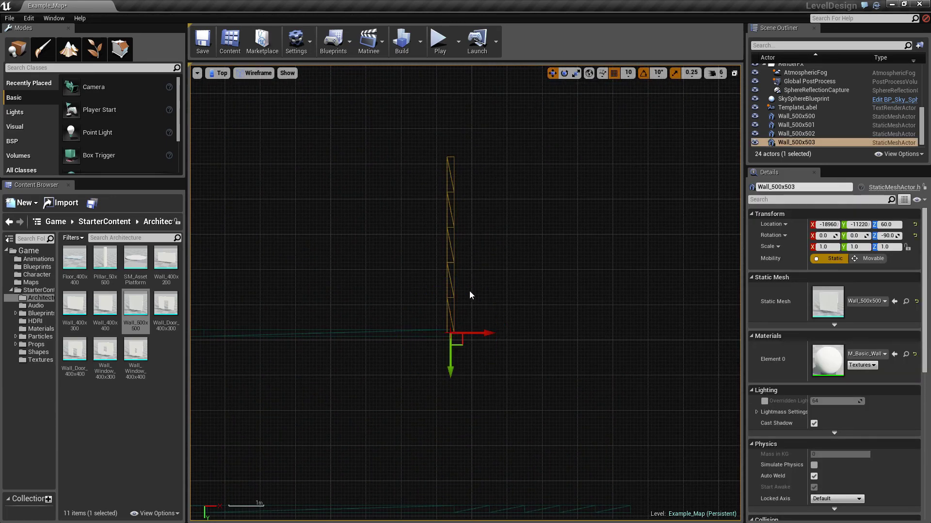
left_click_drag(482, 330, 481, 331)
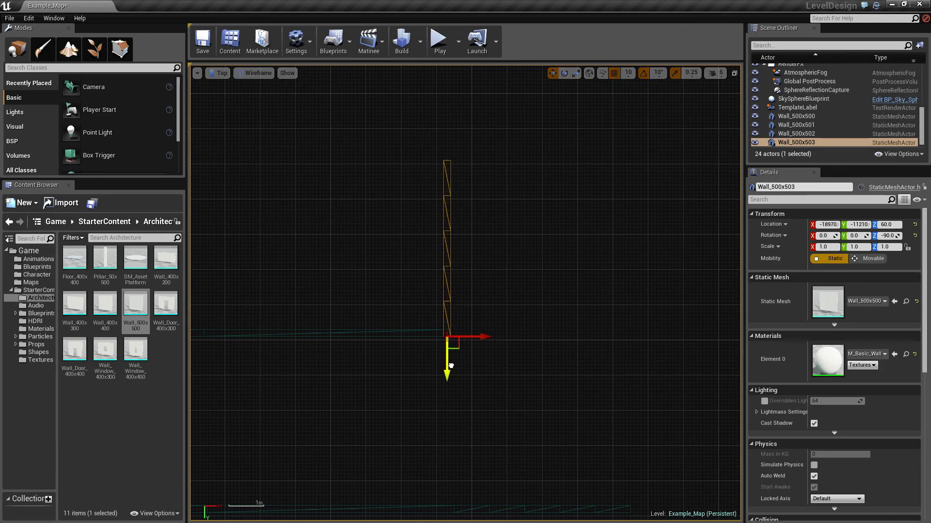
left_click(495, 361)
right_click_drag(556, 376, 564, 355)
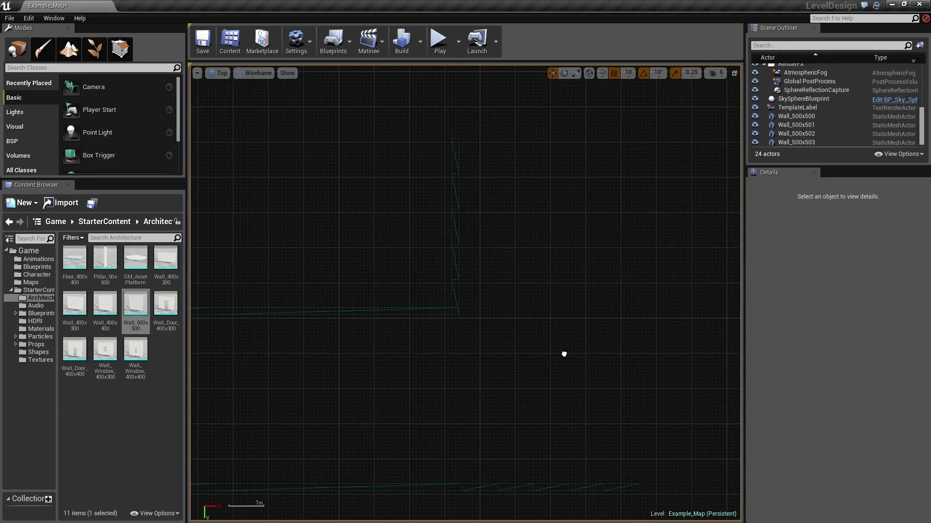
Duplicate the rotated wall and place the copy at the outer corner of the corridor's bend, at X -18460, Y -10730
left_click(458, 215)
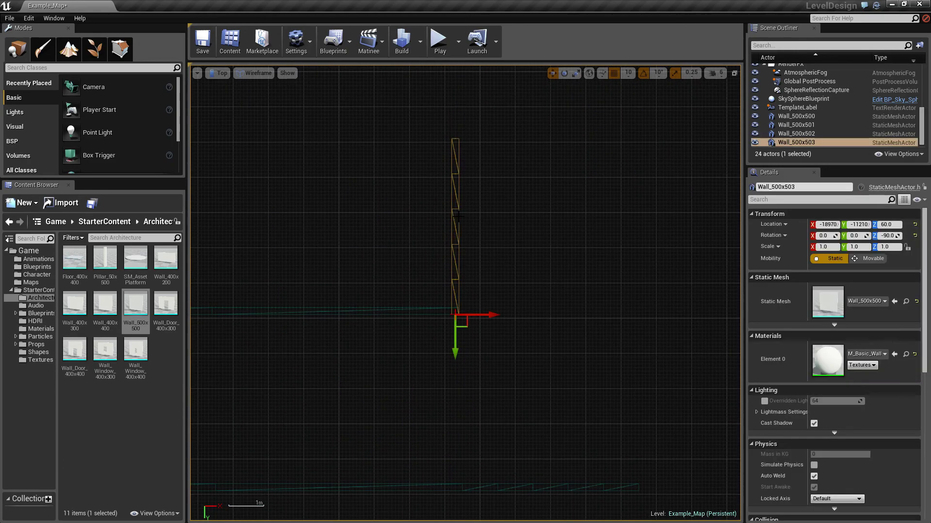
left_click(564, 73)
scroll(423, 238, "up", 2)
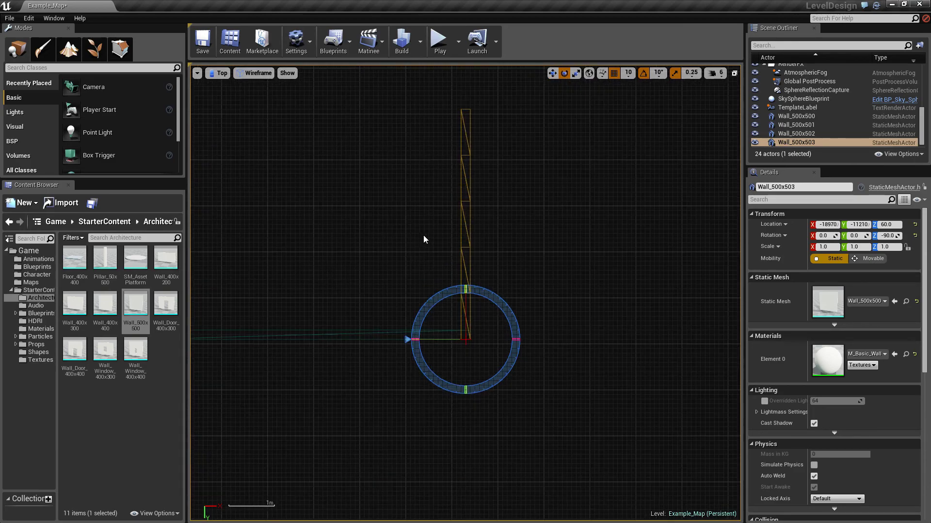
scroll(423, 235, "up", 2)
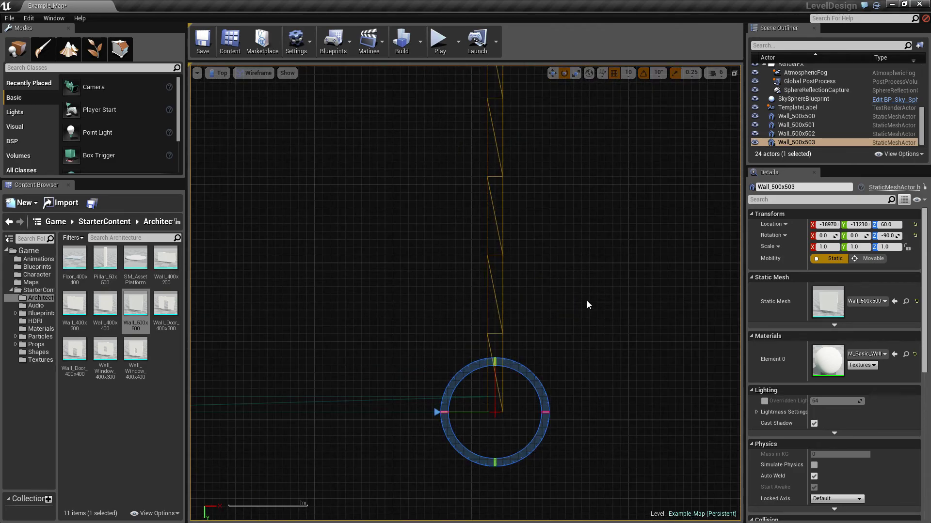
mouse_move(581, 264)
right_mouse_down()
mouse_move(594, 355)
mouse_move(572, 263)
right_mouse_up()
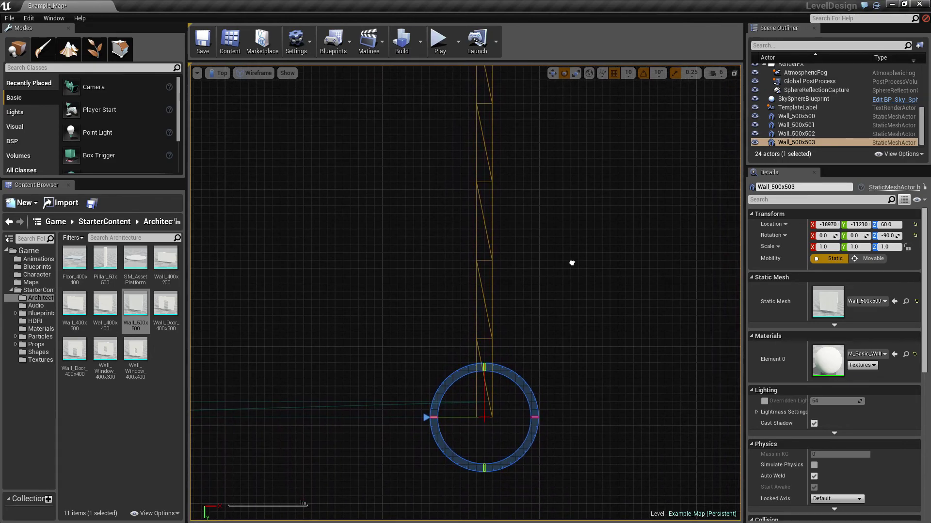
right_click_drag(559, 174, 447, 382)
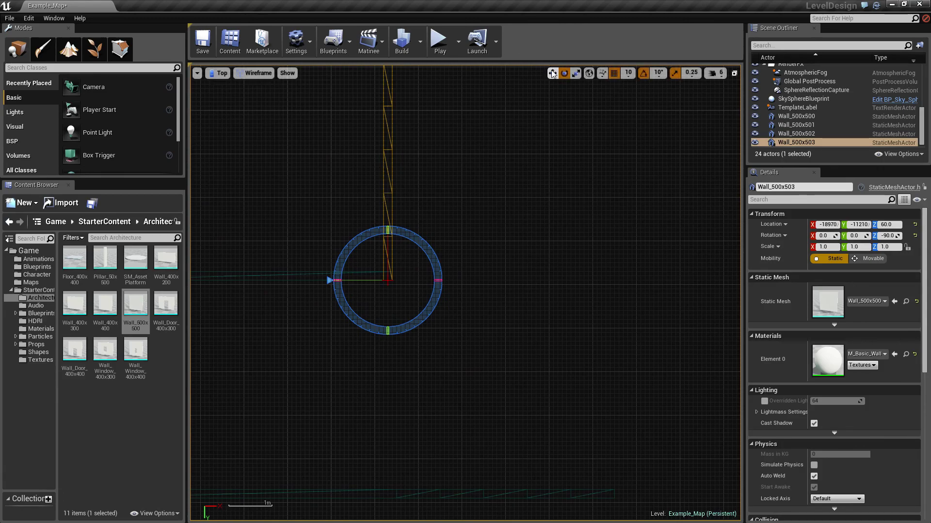
key("w")
left_click_drag(427, 281, 655, 281, "alt")
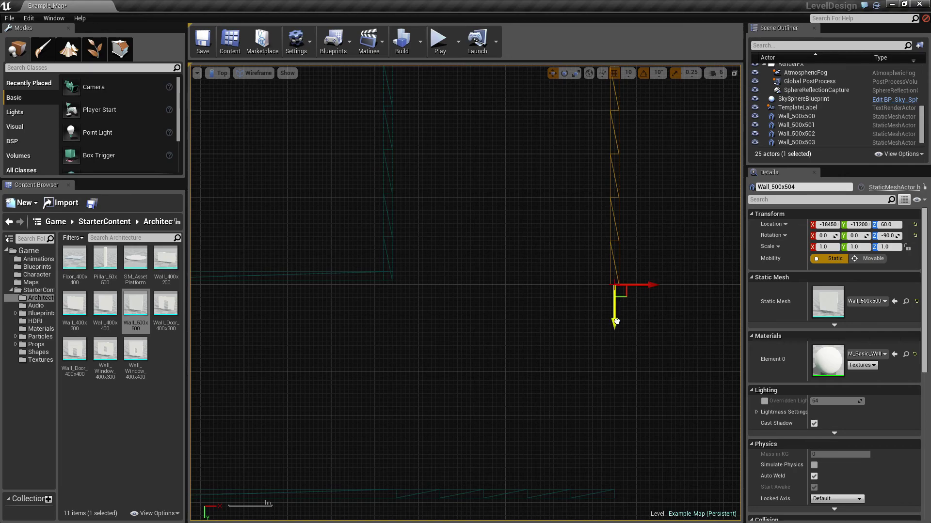
left_click_drag(616, 322, 654, 490)
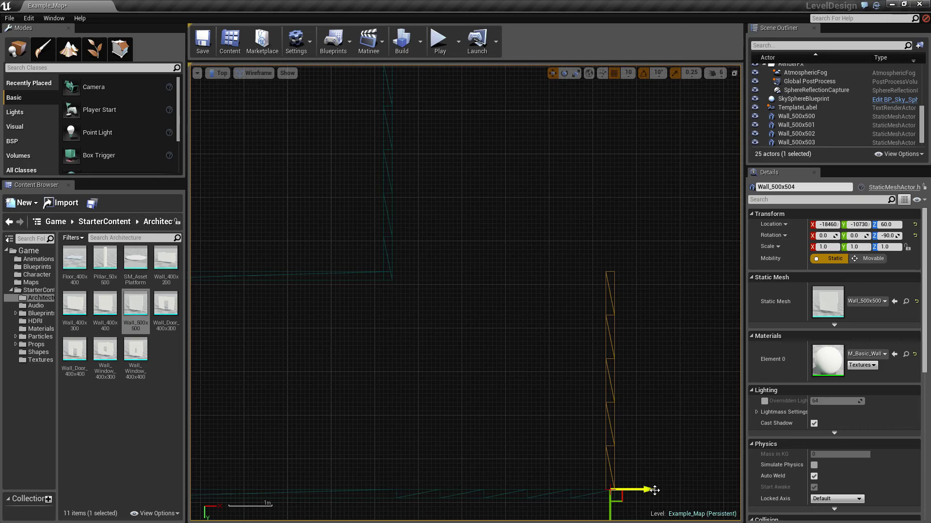
Duplicate the wall at the corridor's outer bend and place the copy end to end with it, at X -18460, Y -11230
right_click_drag(641, 421, 479, 174)
left_click(521, 208)
scroll(517, 207, "down", 6)
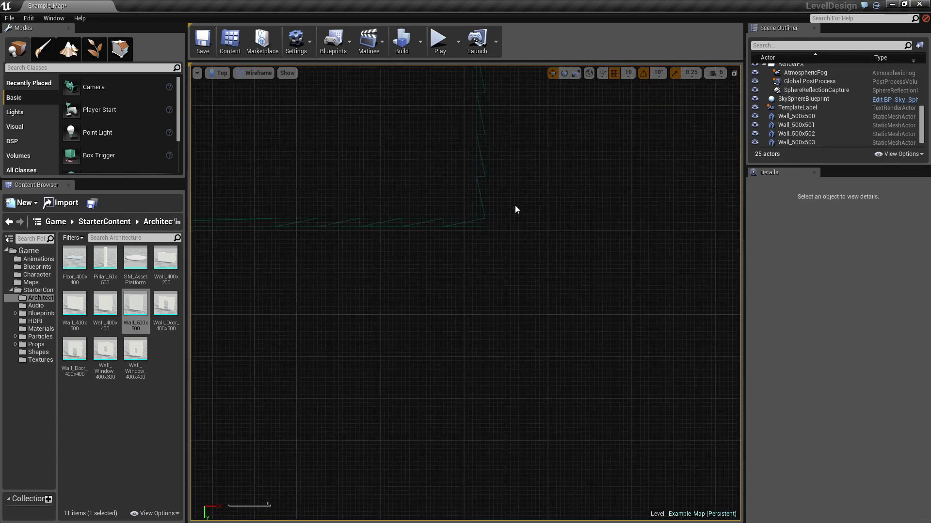
right_click_drag(515, 206, 538, 377)
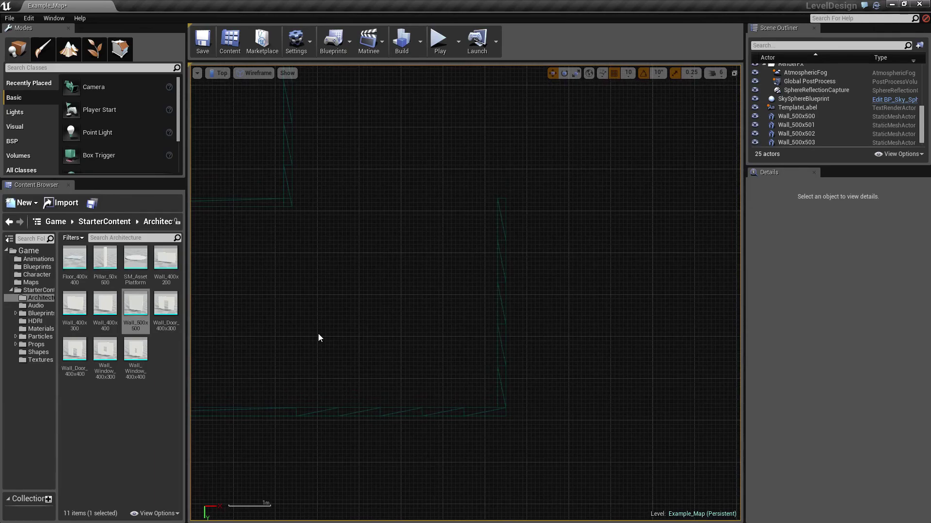
right_click_drag(542, 237, 567, 292)
left_click(519, 372)
key("ctrl+w")
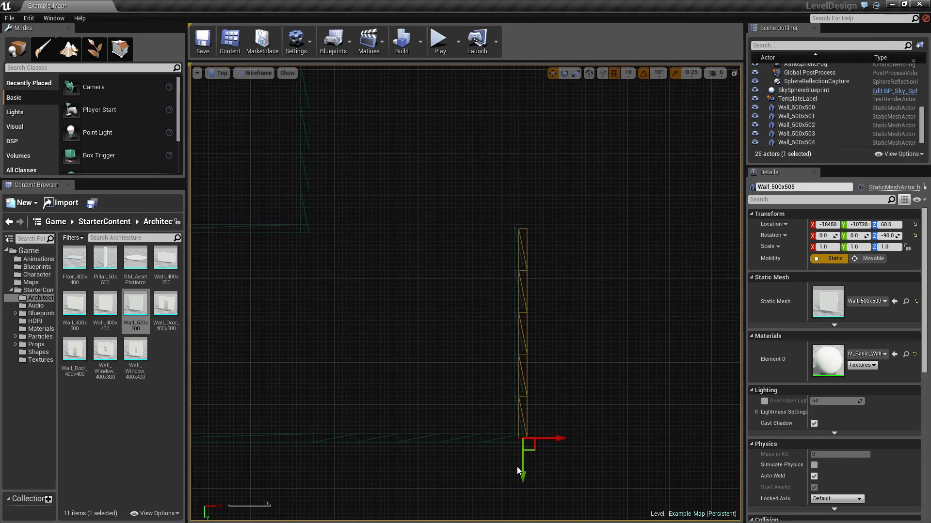
left_click_drag(517, 466, 514, 260)
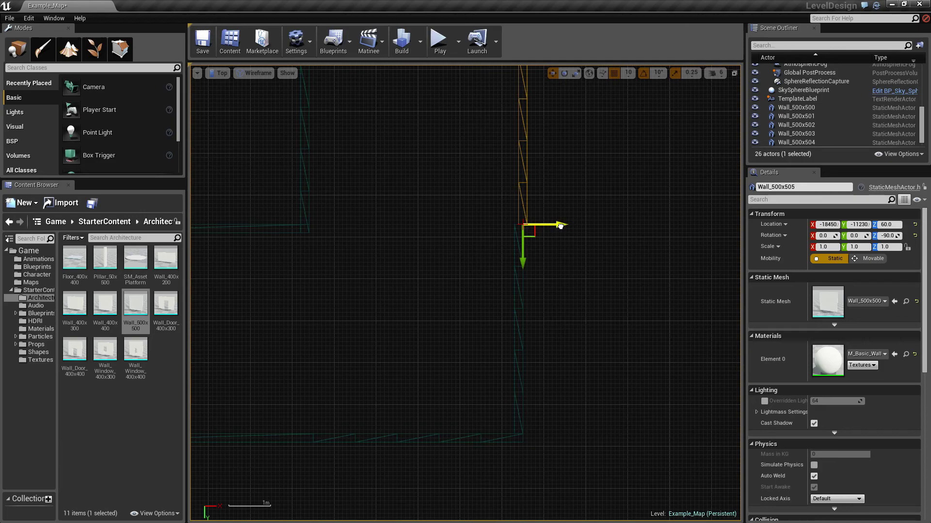
left_click_drag(560, 226, 554, 228)
right_click_drag(575, 210, 597, 444)
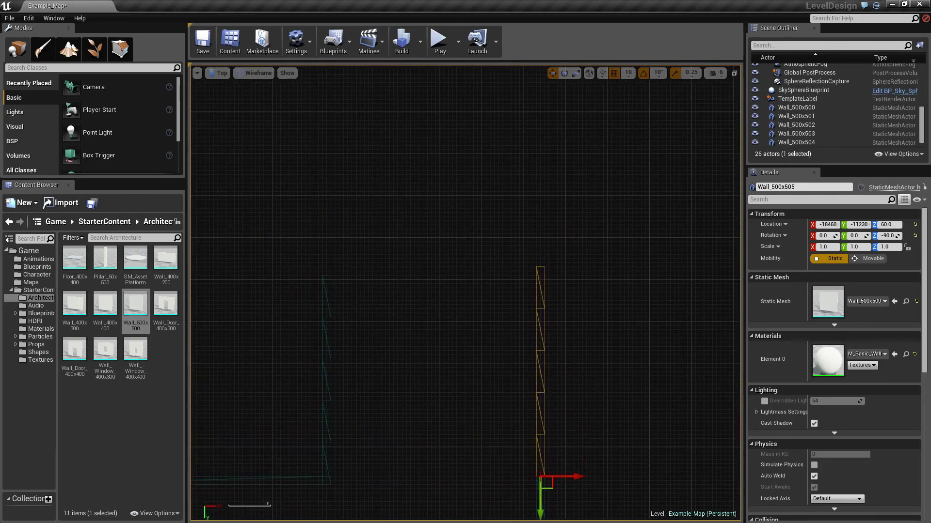
left_click(586, 403)
Try to stretch the newly placed outer wall along its length with the Scale tool
right_click_drag(586, 403, 588, 295)
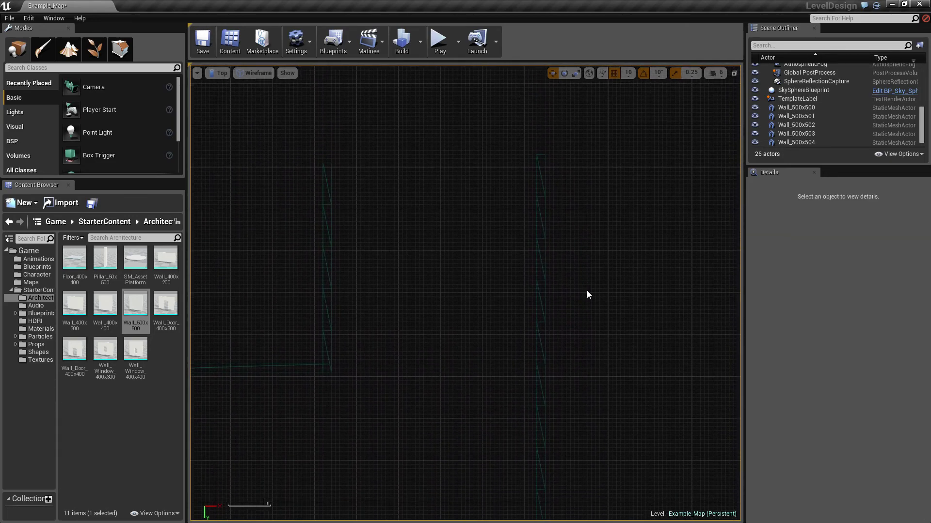
left_click(543, 227)
left_click(564, 73)
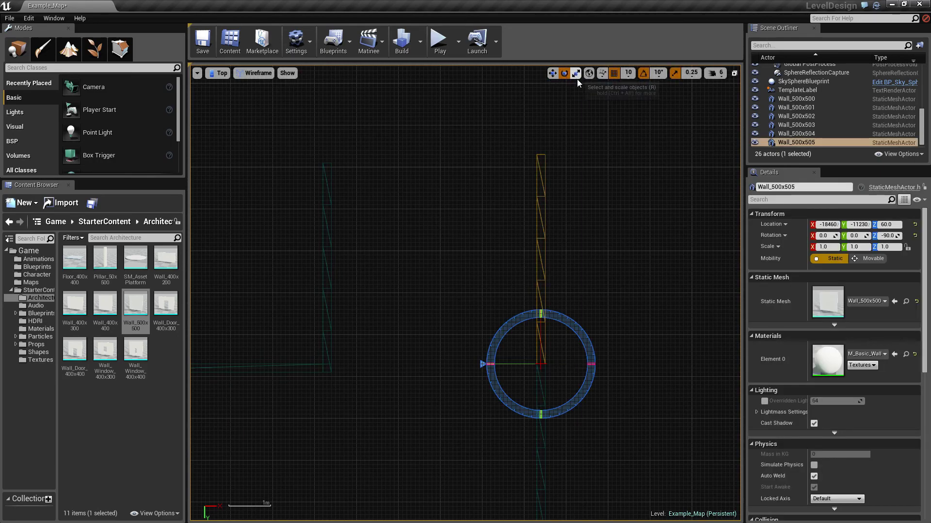
left_click(576, 73)
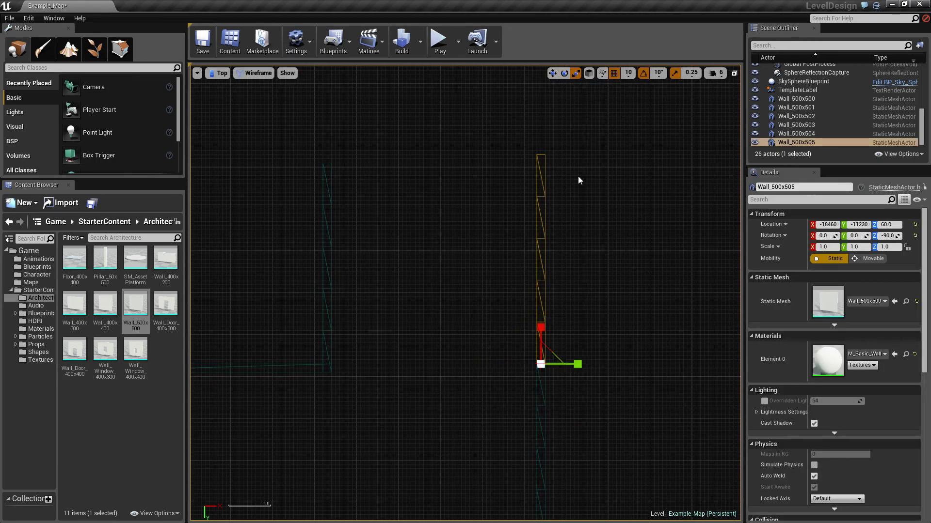
left_click_drag(541, 328, 541, 325)
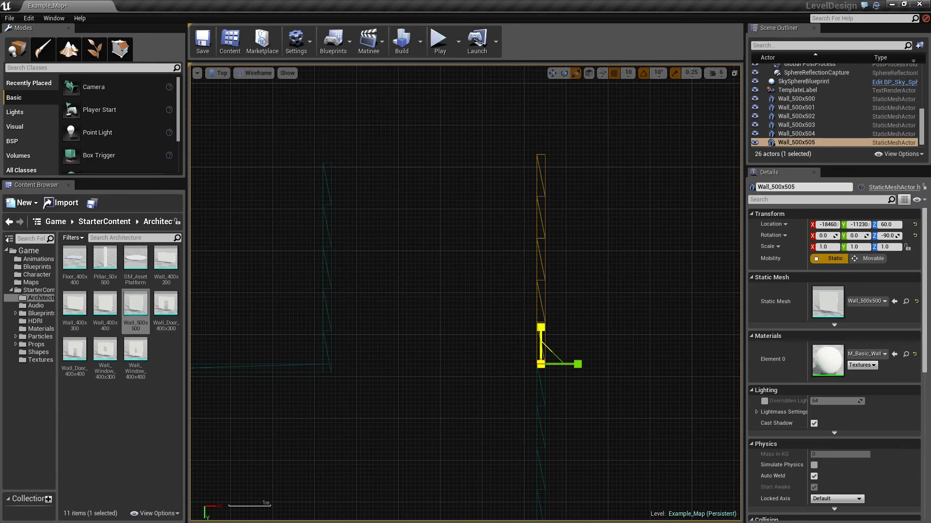
mouse_move(541, 325)
left_mouse_down()
mouse_move(541, 339)
mouse_move(541, 327)
left_mouse_up()
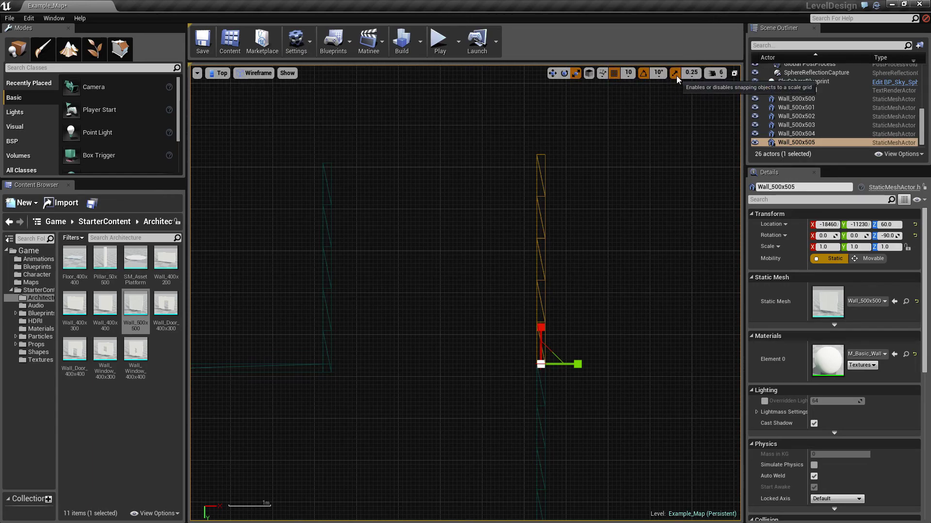
Set the scale snapping increment to 0.5
left_click(690, 74)
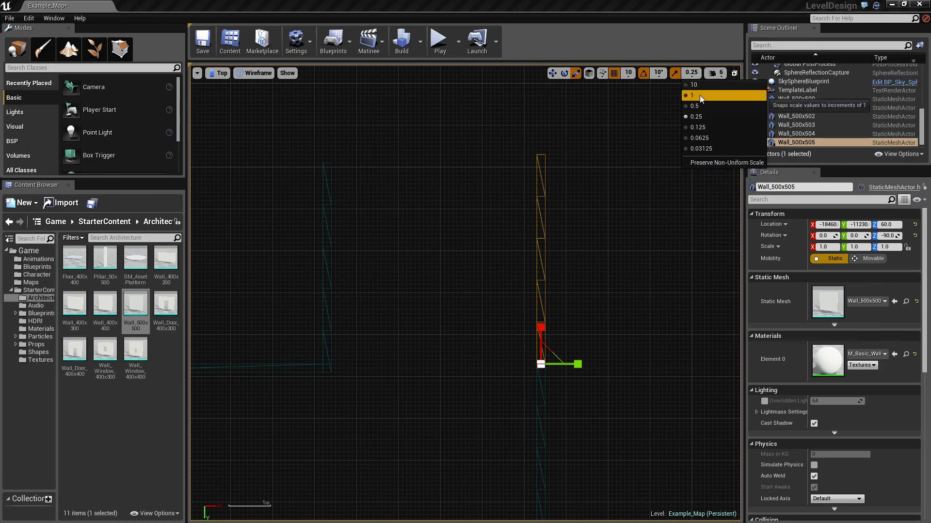
left_click(699, 95)
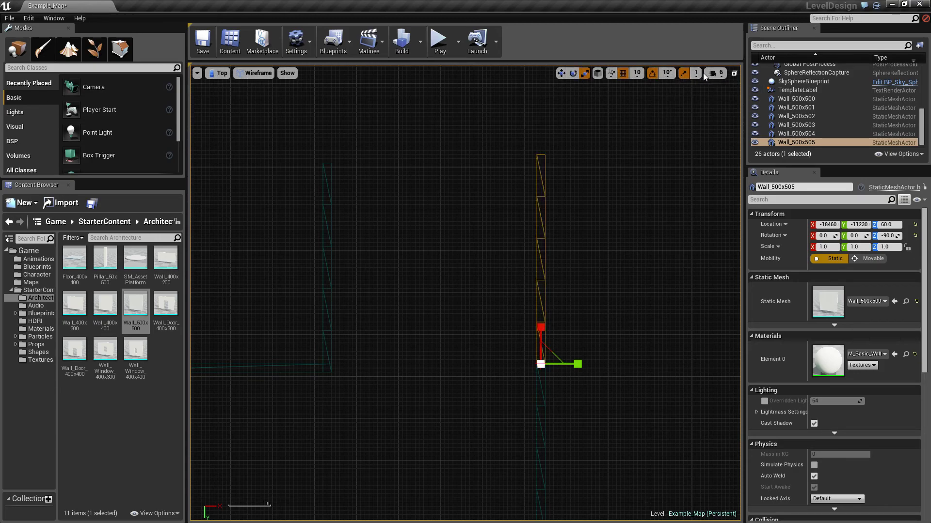
left_click(690, 76)
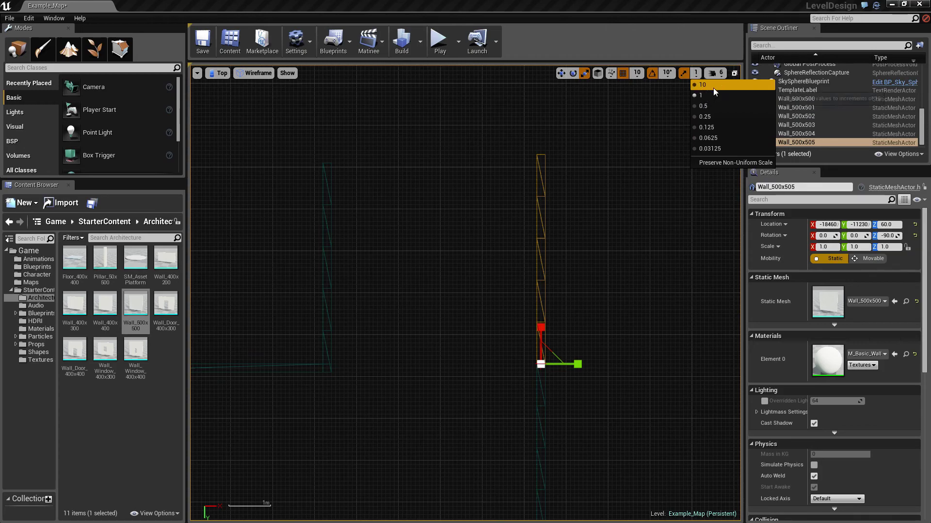
left_click(722, 106)
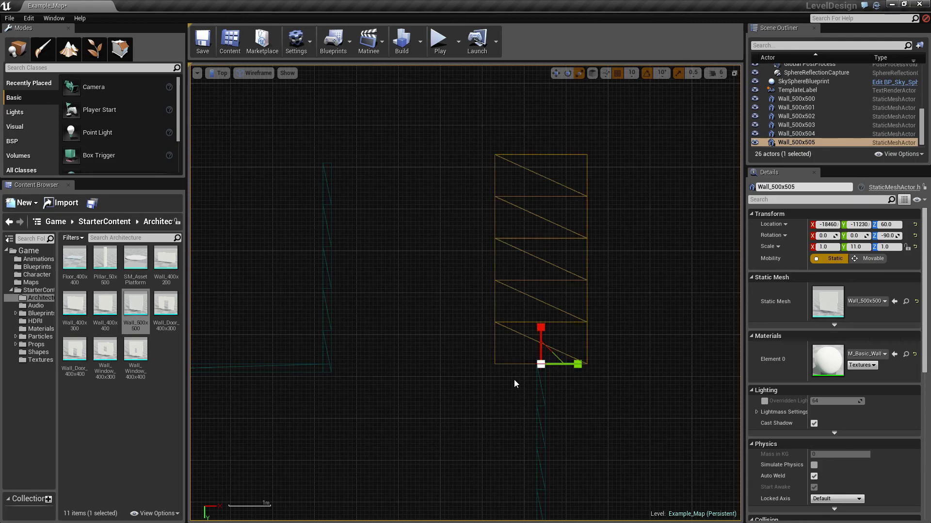
Undo the scaling of the outer wall's thickness
left_click_drag(514, 381, 514, 380, "ctrl")
key("ctrl+z")
key("ctrl+z")
key("ctrl+z")
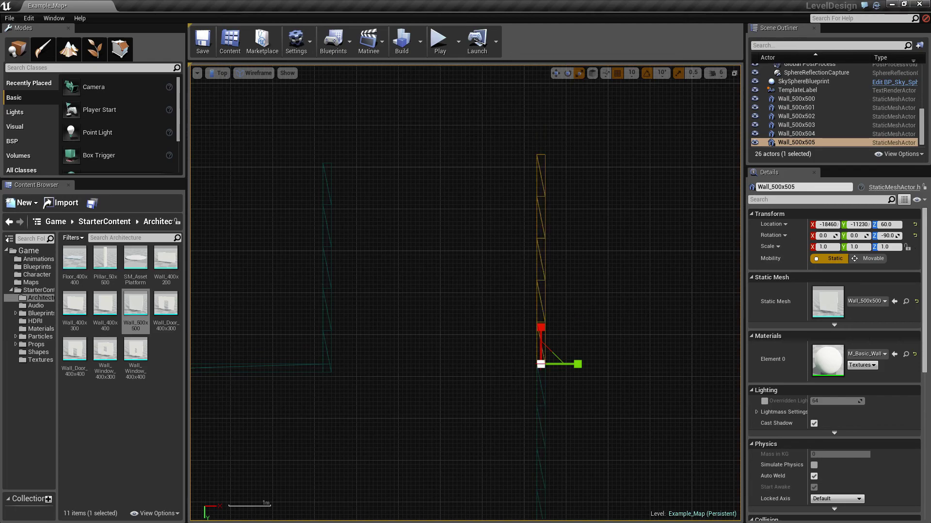
Move the newly placed outer wall to Y -11210 so its far end lines up with the inner corridor wall
left_click(555, 291)
left_click(545, 301)
left_click(557, 74)
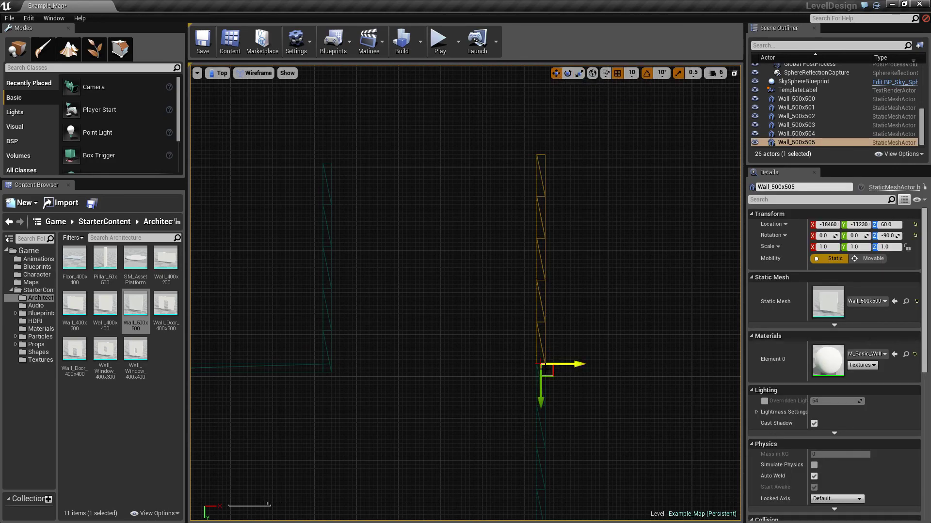
left_click_drag(543, 401, 543, 410)
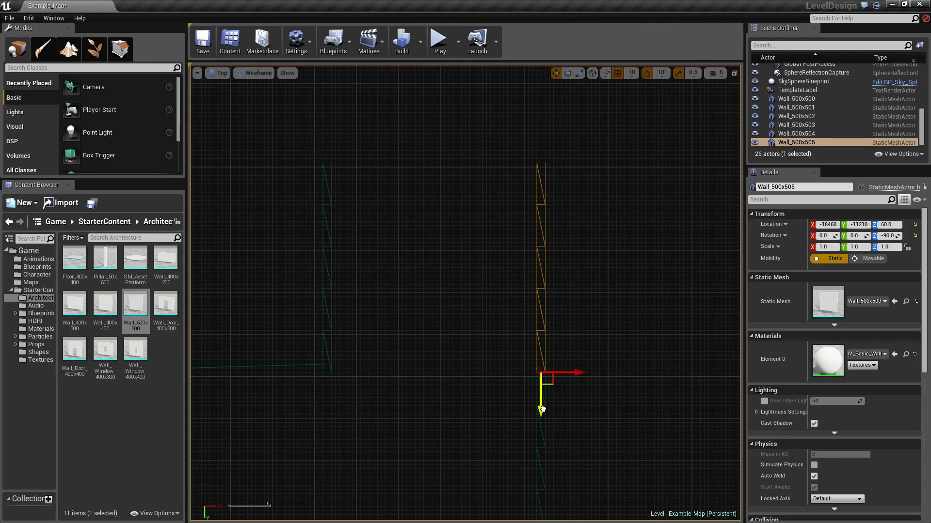
left_click(589, 321)
Delete the long stretched wall on the inner side of the corridor, at Y -11220
right_click_drag(579, 429, 740, 293)
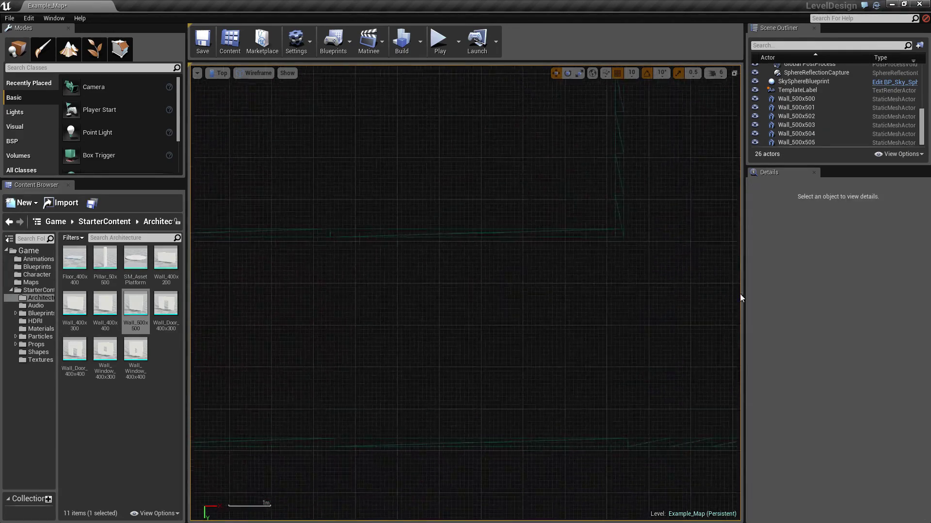
scroll(466, 322, "down", 5)
scroll(457, 332, "up", 2)
right_click_drag(457, 333, 570, 326)
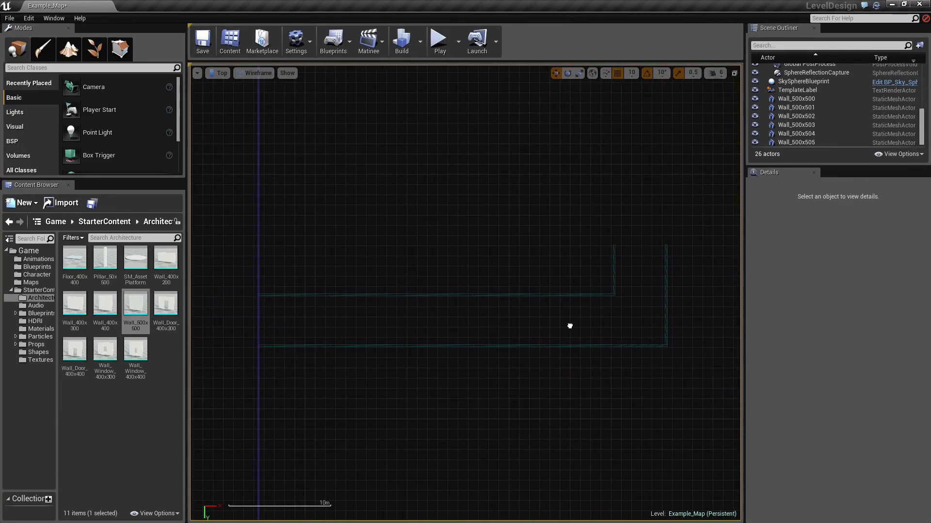
right_click_drag(480, 331, 514, 292)
scroll(435, 287, "up", 4)
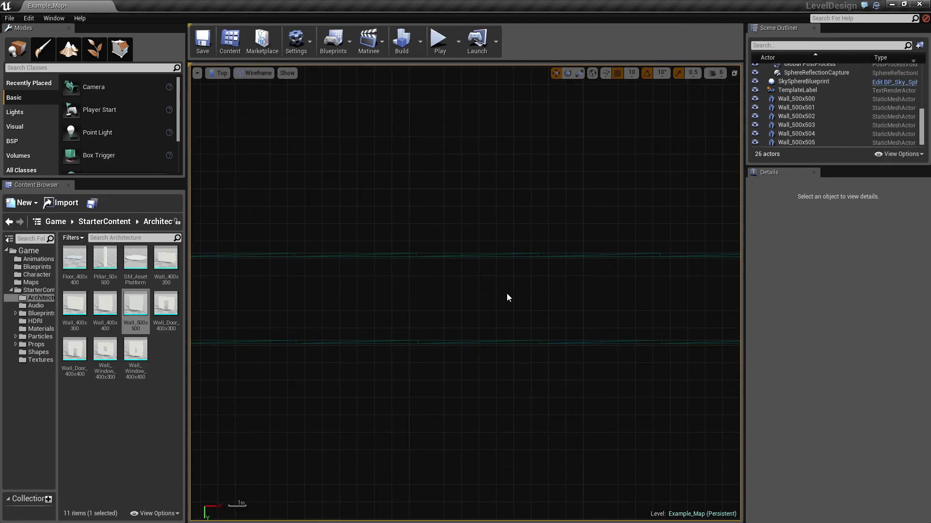
scroll(507, 293, "down", 3)
right_click_drag(543, 297, 438, 248)
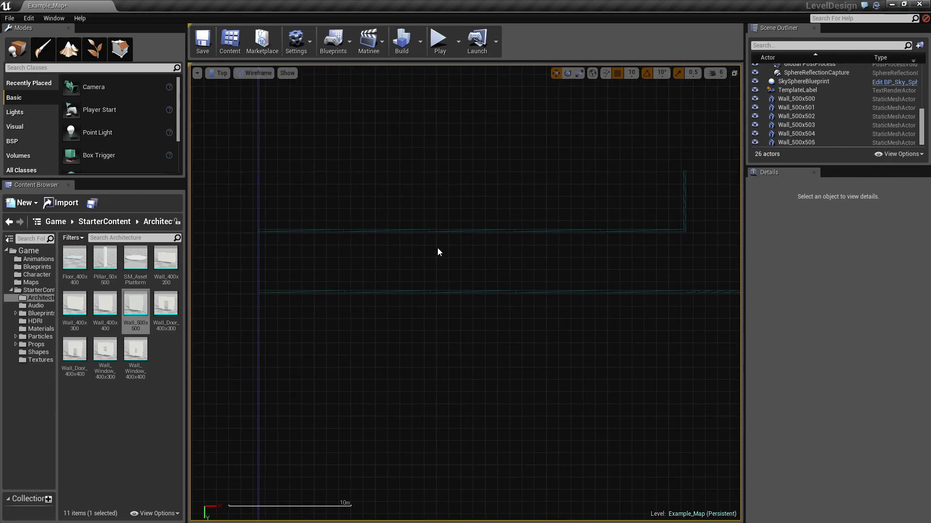
left_click(344, 229)
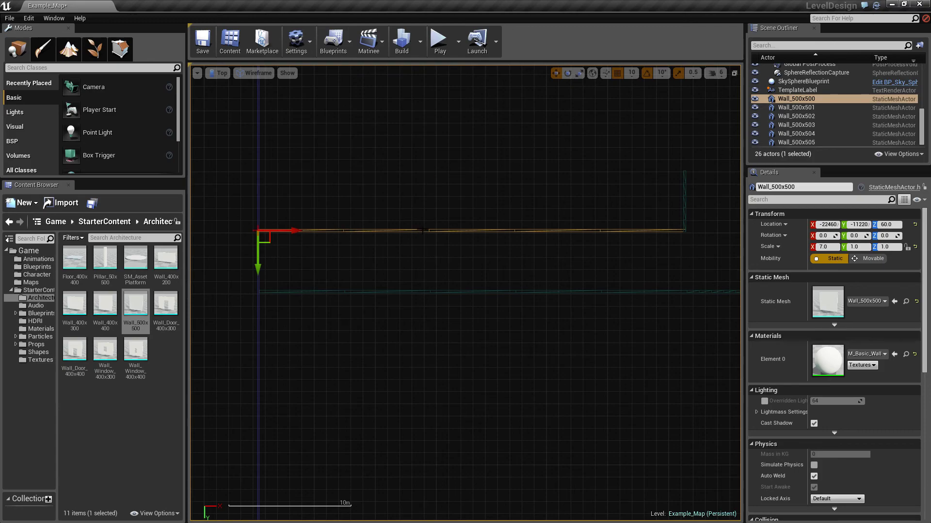
mouse_move(422, 230)
right_mouse_down()
mouse_move(400, 354)
mouse_move(422, 315)
mouse_move(418, 244)
right_mouse_up()
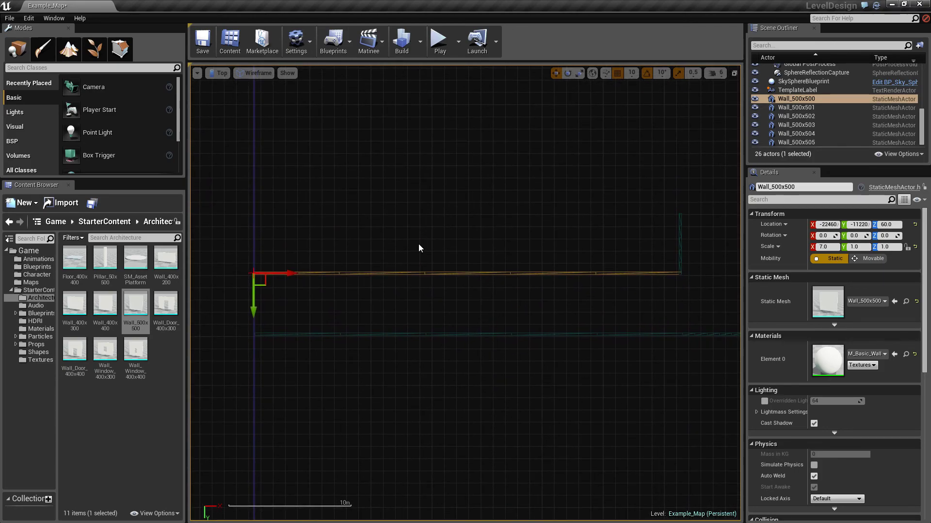
key("Delete")
Duplicate the unstretched end wall beside the outer bend and place the copy against the inner corner, at X -19460, Y -11200
right_click_drag(426, 245, 637, 332)
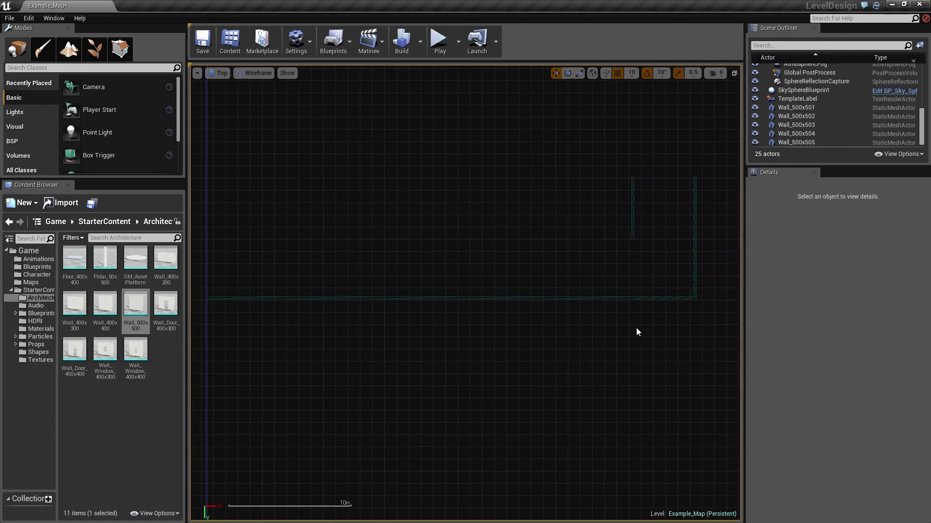
left_click(654, 299)
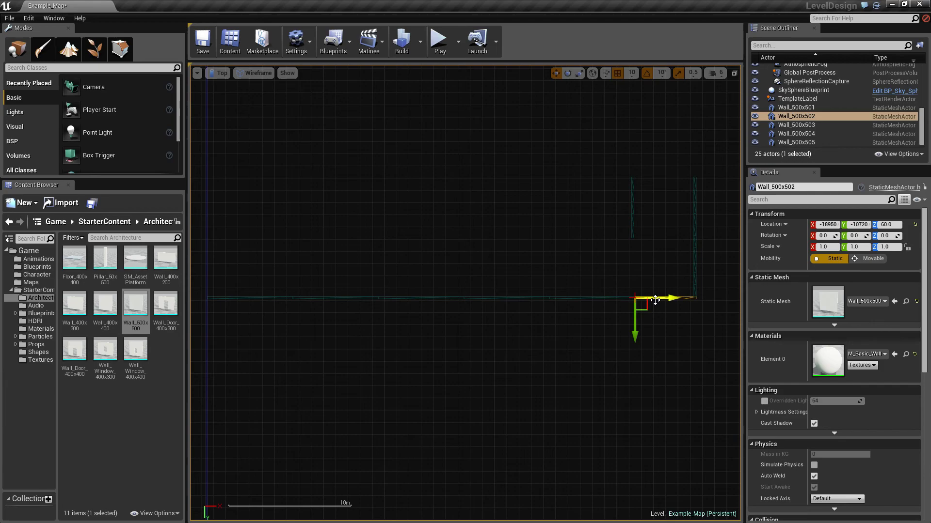
key("ctrl+w")
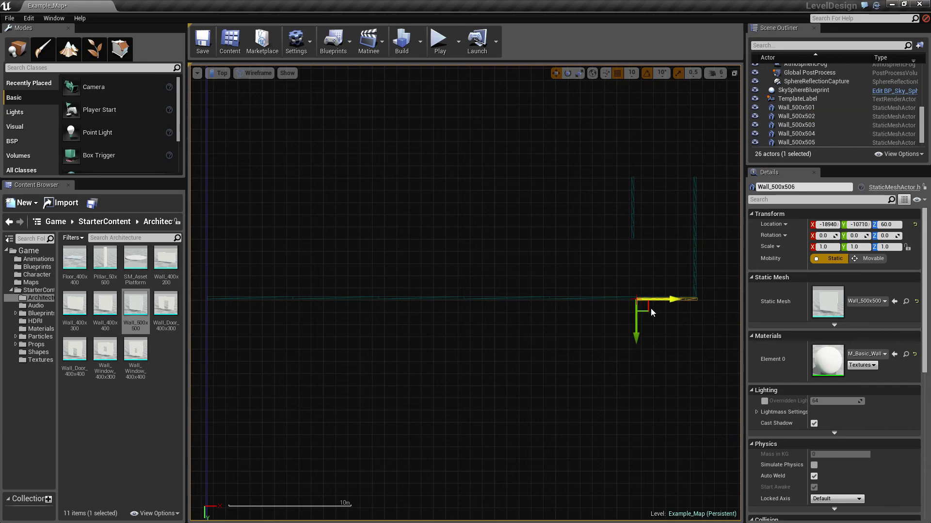
left_click_drag(670, 299, 252, 257)
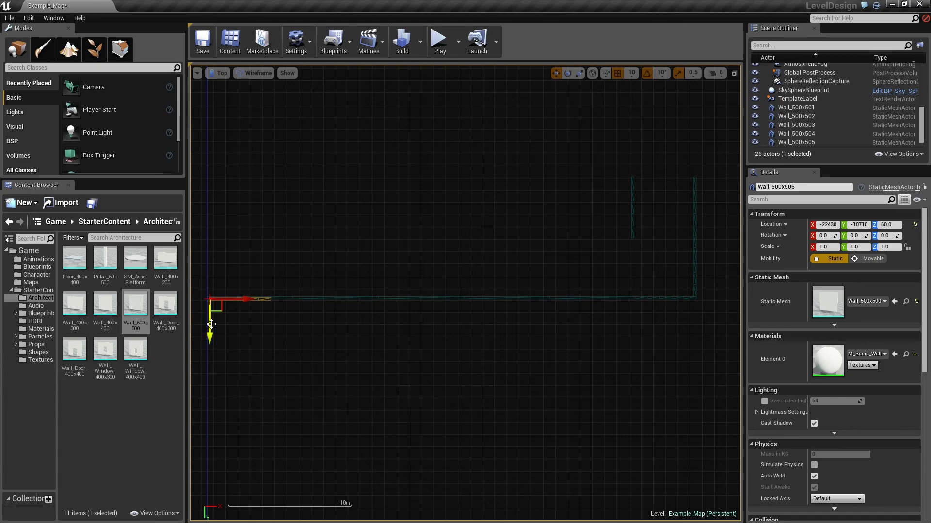
left_click_drag(212, 324, 254, 275)
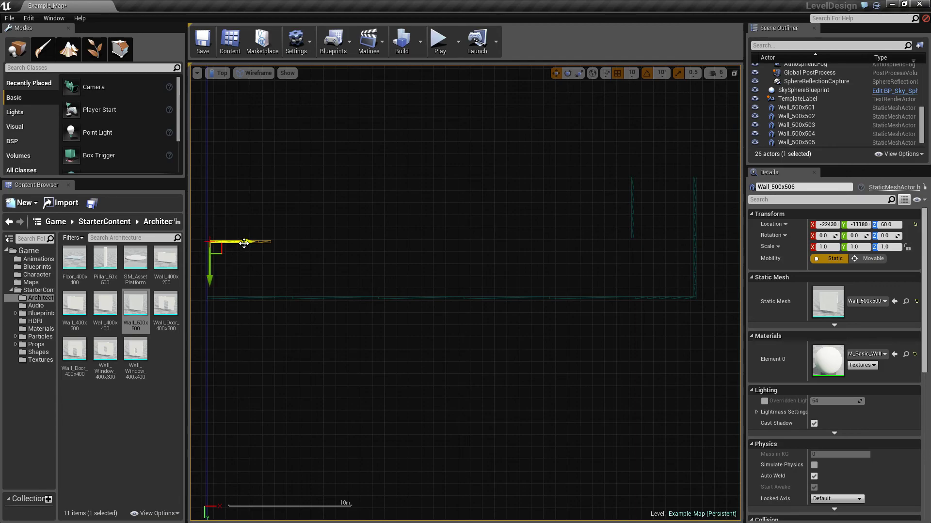
left_click_drag(243, 241, 608, 241)
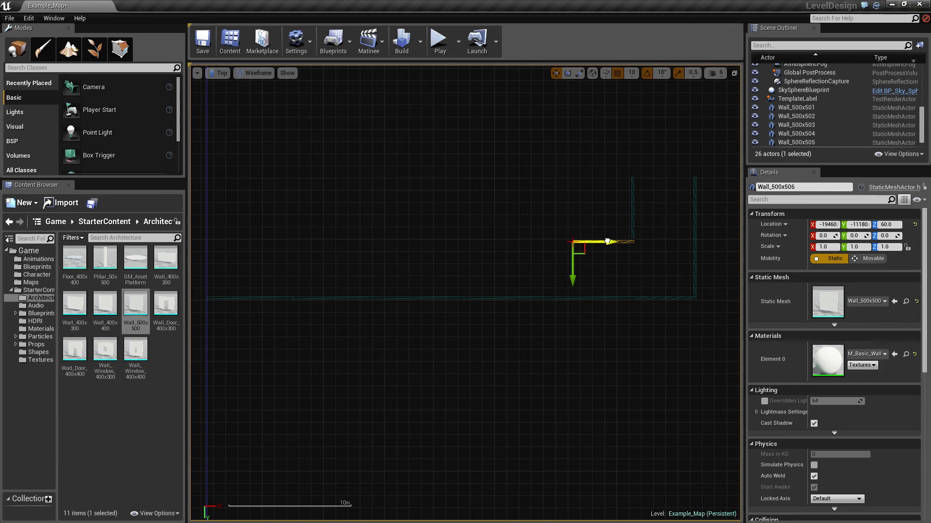
left_click_drag(575, 275, 579, 271)
Extend the inner side with two more end-to-end wall copies, placing the last one at X -20460, Y -11200
left_click_drag(609, 240, 490, 239, "alt")
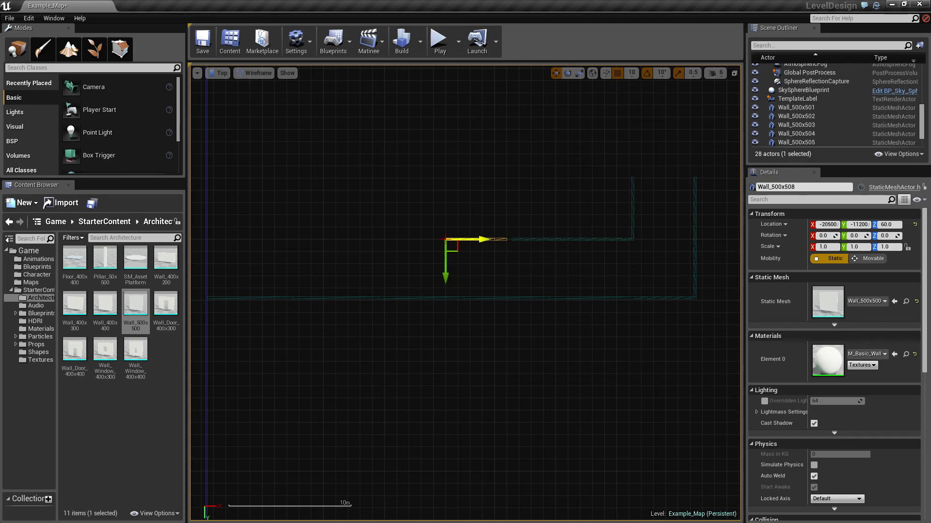
scroll(562, 246, "up", 2)
scroll(553, 254, "up", 1)
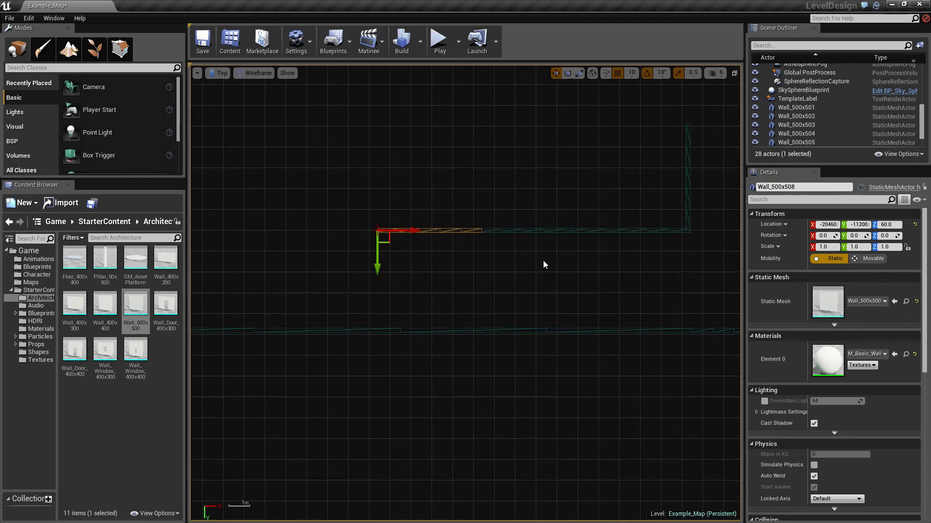
Add another adjoining wall copy at X -20960 and one at the corridor's far end at X -22450, leaving a gap between them
right_click_drag(544, 263, 665, 300)
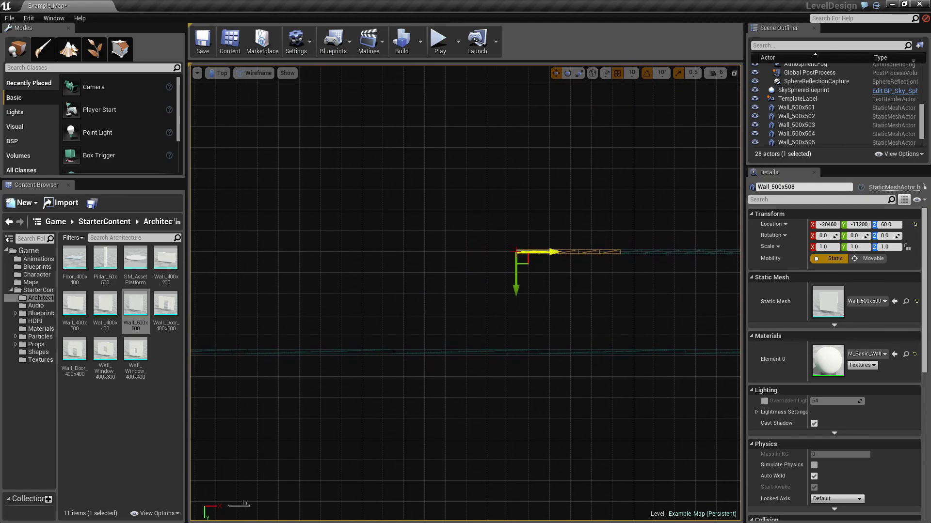
left_click_drag(538, 252, 434, 251, "alt")
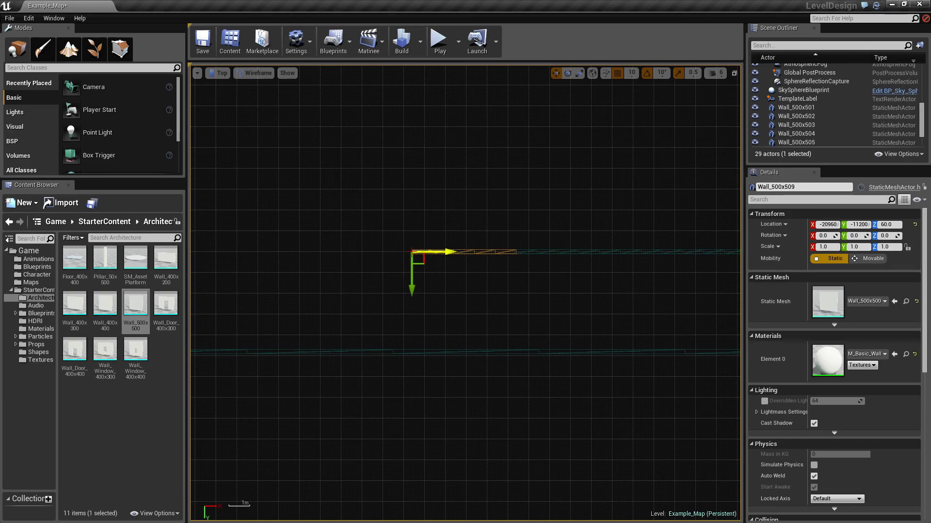
right_click_drag(544, 280, 733, 306)
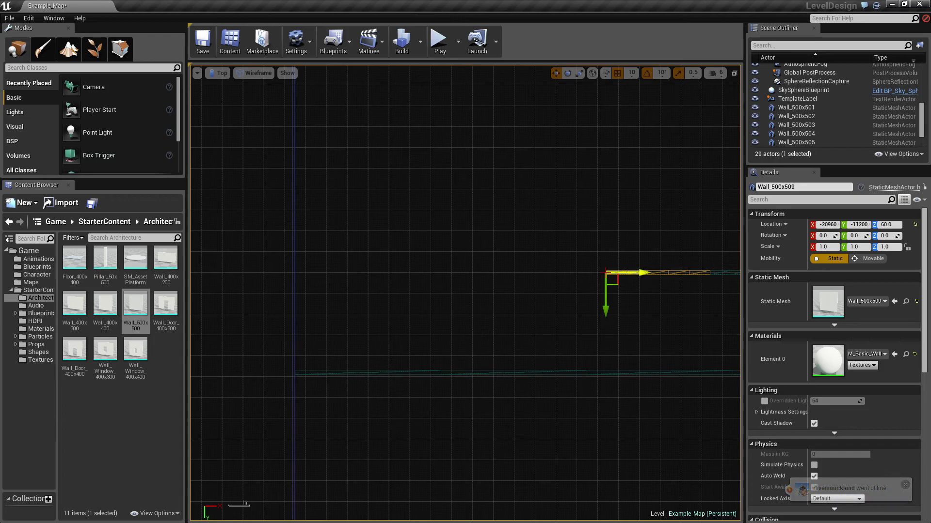
left_click_drag(641, 272, 330, 273, "alt")
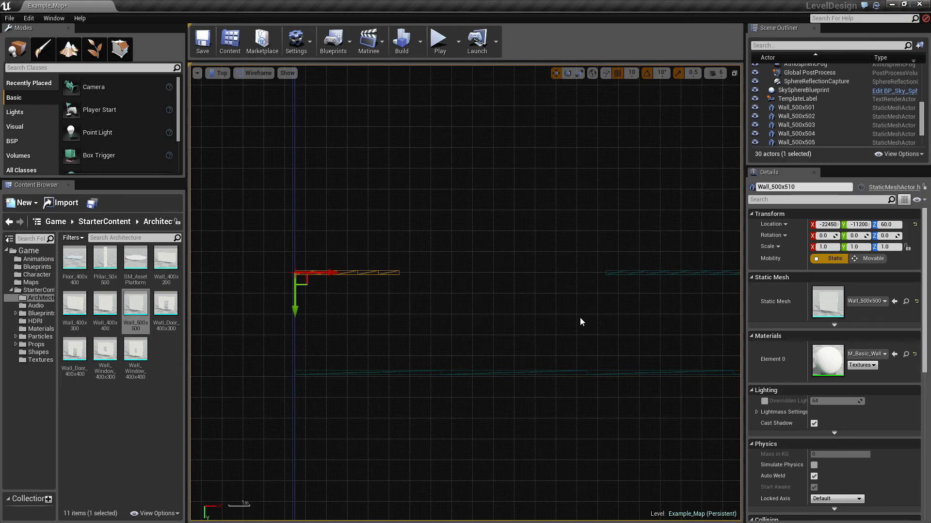
Duplicate the wall at the corridor's far end and place the copy directly adjoining it, narrowing the gap on the inner side
right_click_drag(580, 319, 550, 353)
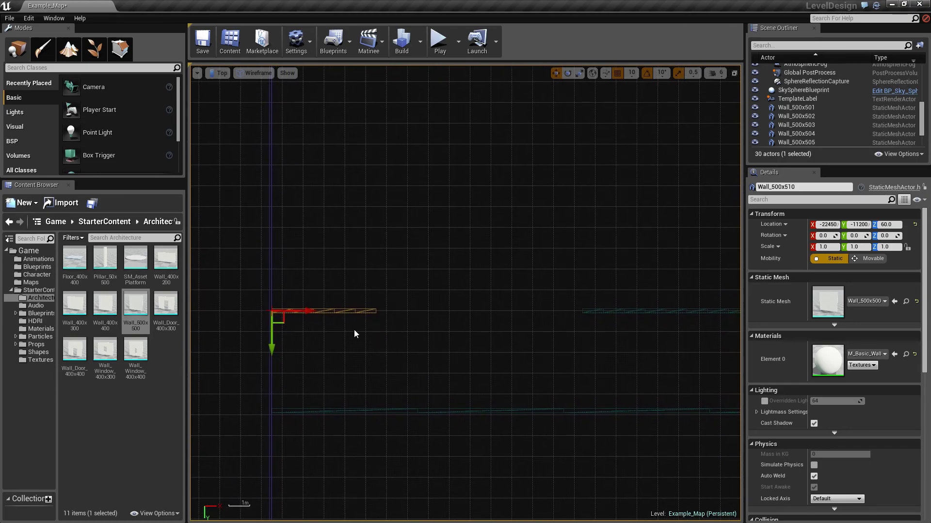
left_click_drag(321, 310, 426, 310, "alt")
left_click(551, 333)
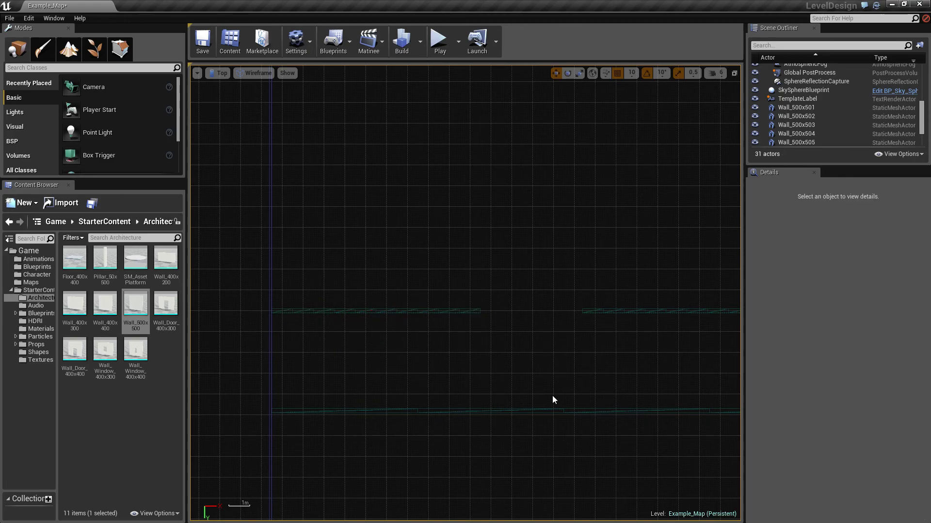
Duplicate the perpendicular inner-corner wall twice, placing one copy at X -20950, Y -11210 and the other on the opposite side of the gap
right_click_drag(551, 396, 379, 352)
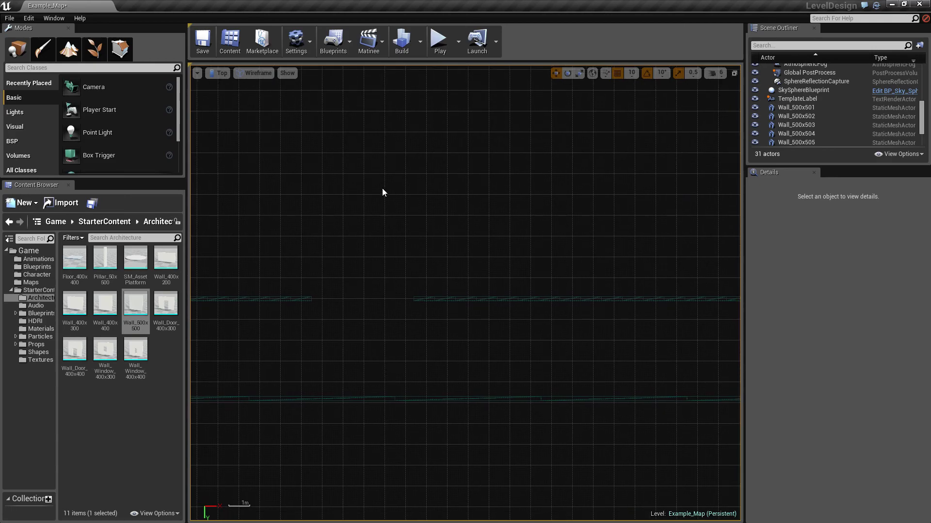
right_click_drag(382, 192, 613, 382)
right_click_drag(596, 425, 608, 299)
left_click(611, 283)
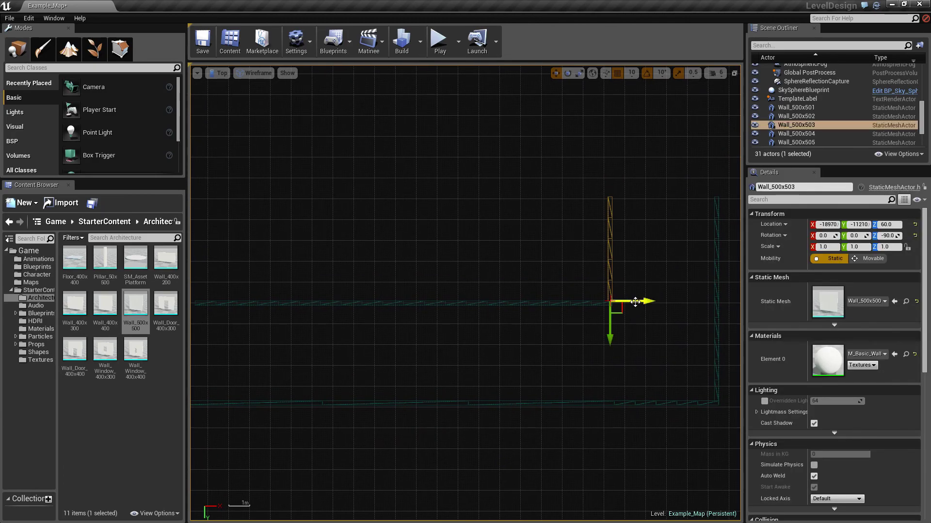
left_click_drag(637, 302, 211, 302, "alt")
right_click_drag(513, 259, 787, 259)
left_click_drag(499, 300, 404, 301)
left_click(401, 267)
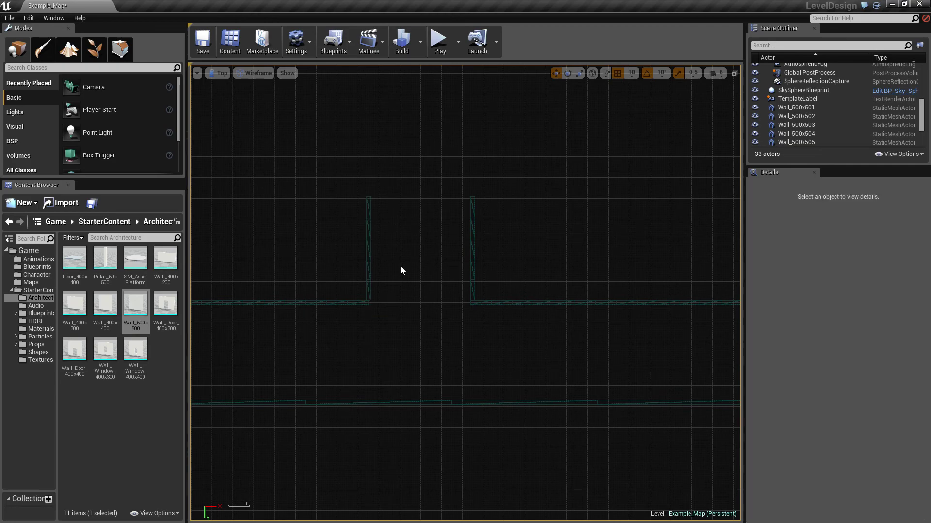
Shift the perpendicular wall on the far-end side of the gap to X -21460 so it lines up with the wall end
left_click(368, 274)
left_click_drag(397, 301, 402, 298)
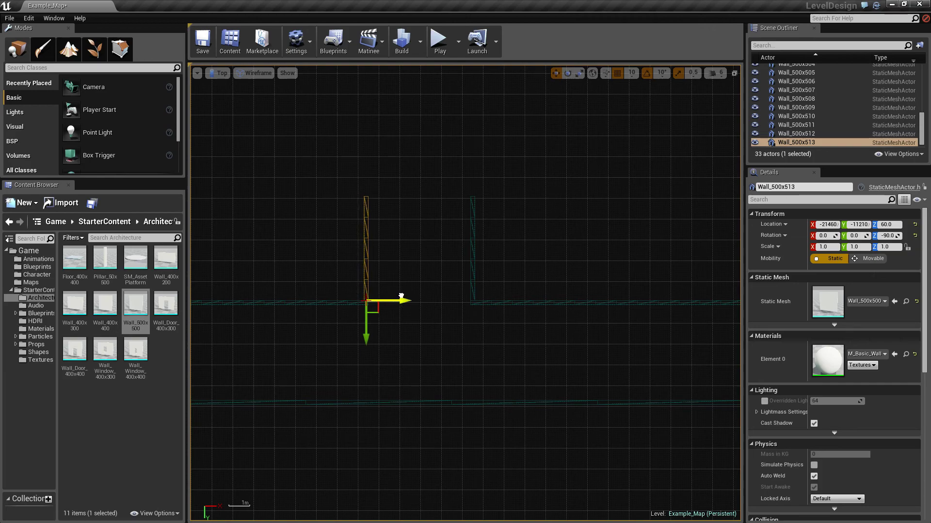
left_click(413, 265)
Return the viewport to perspective, playtest the corridor with the new side opening, and stop the play session
right_click_drag(480, 357, 475, 335)
left_click(220, 73)
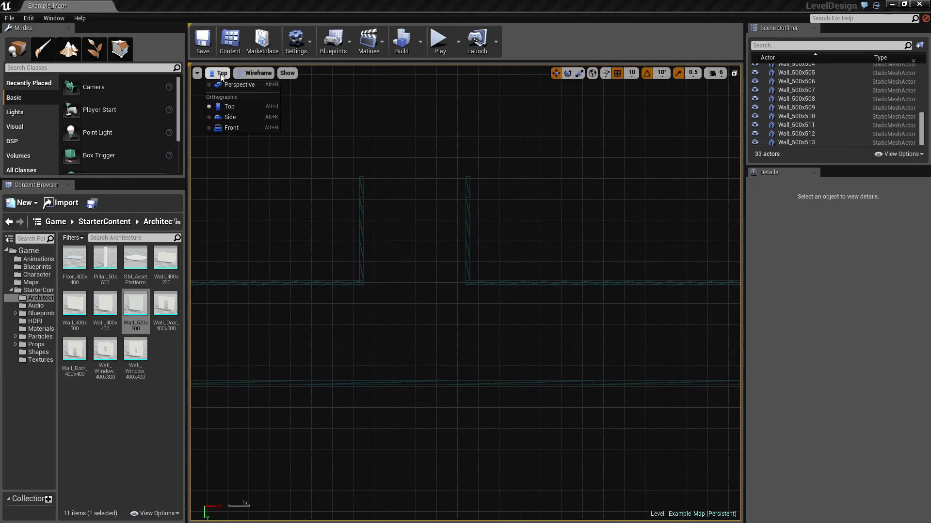
left_click(231, 87)
mouse_move(414, 280)
right_mouse_down()
mouse_move(373, 278)
mouse_move(291, 320)
mouse_move(323, 315)
mouse_move(368, 271)
mouse_move(416, 281)
right_mouse_up()
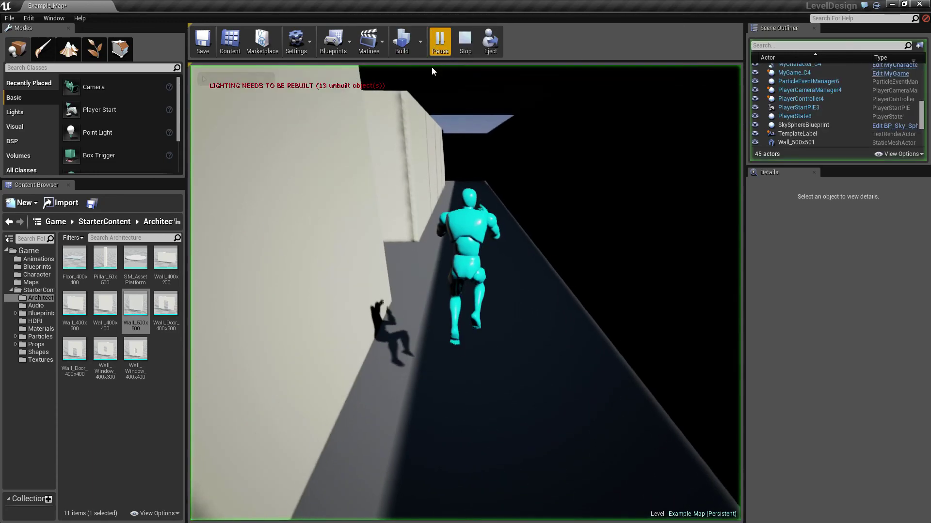
left_click(439, 41)
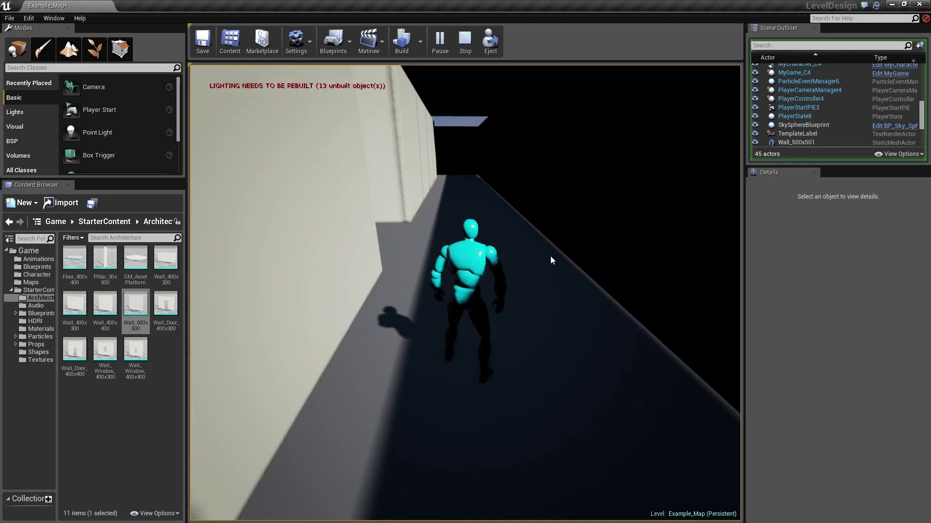
key("Escape")
key("ctrl+a")
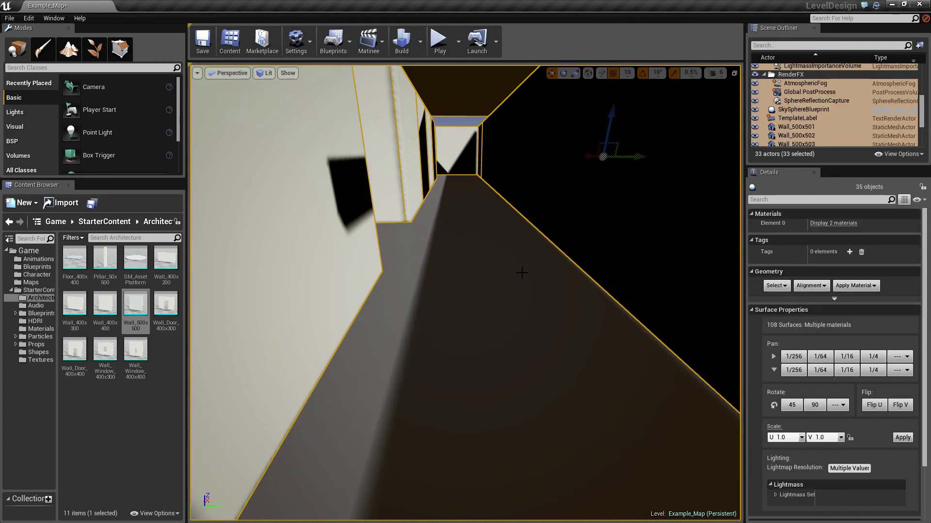
right_click_drag(465, 293, 296, 237)
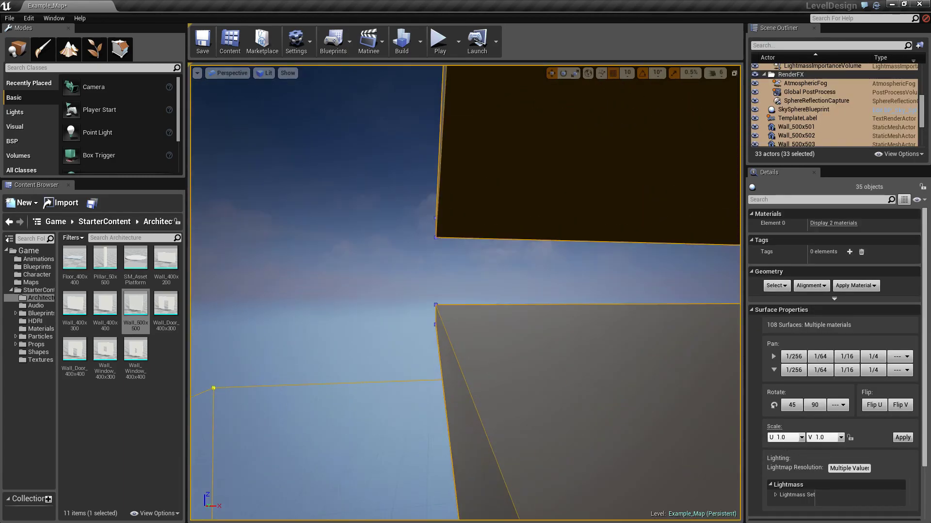
left_click(342, 233, "ctrl")
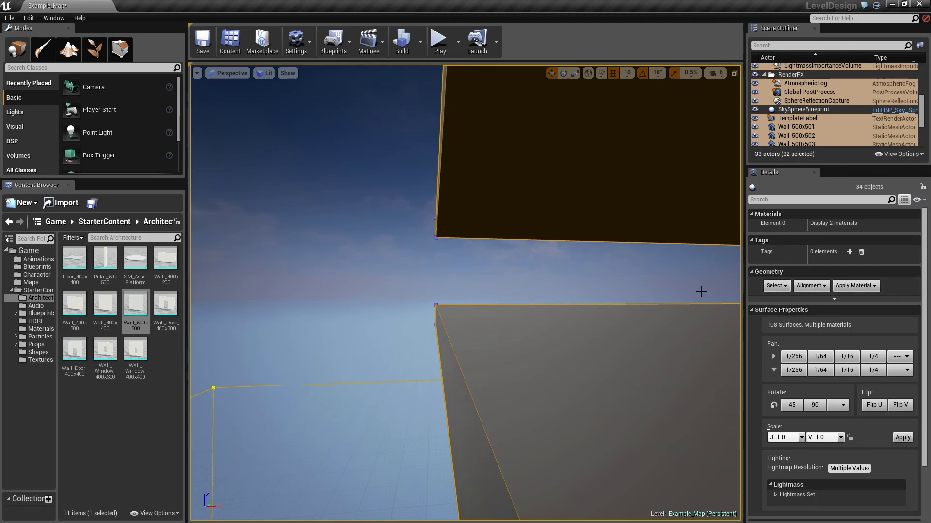
left_click(563, 381, "ctrl")
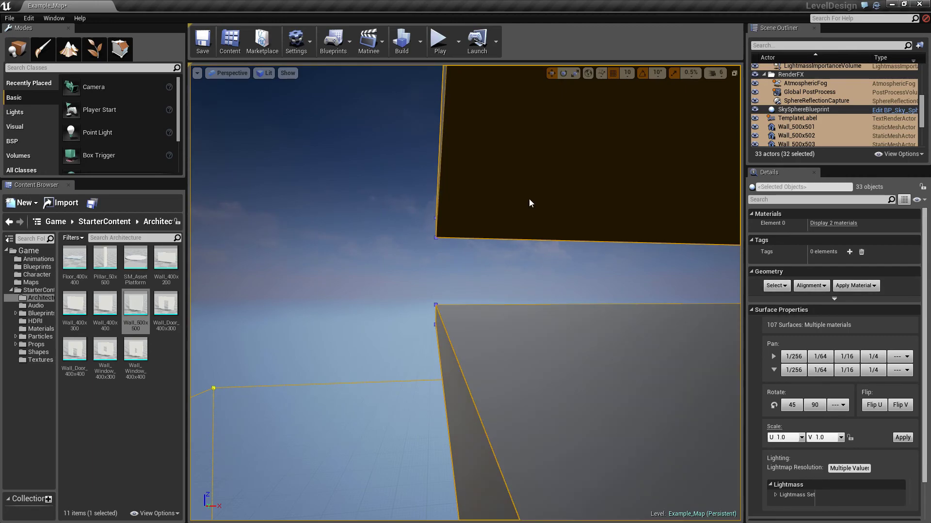
left_click(529, 204, "ctrl")
right_click_drag(689, 291, 737, 306)
right_click_drag(530, 251, 577, 257)
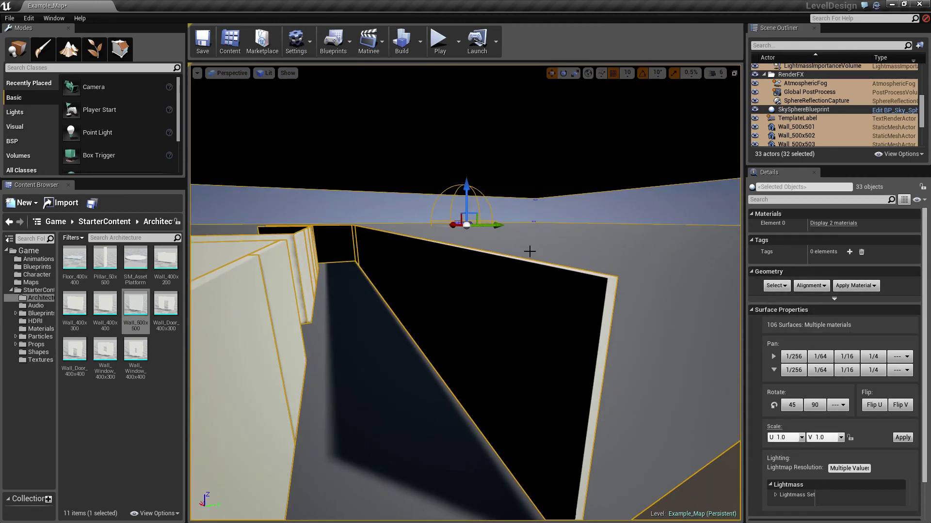
Try disabling Cast Shadow on the inner wall segment at the corridor's far end, and re-enable it
left_click(489, 315)
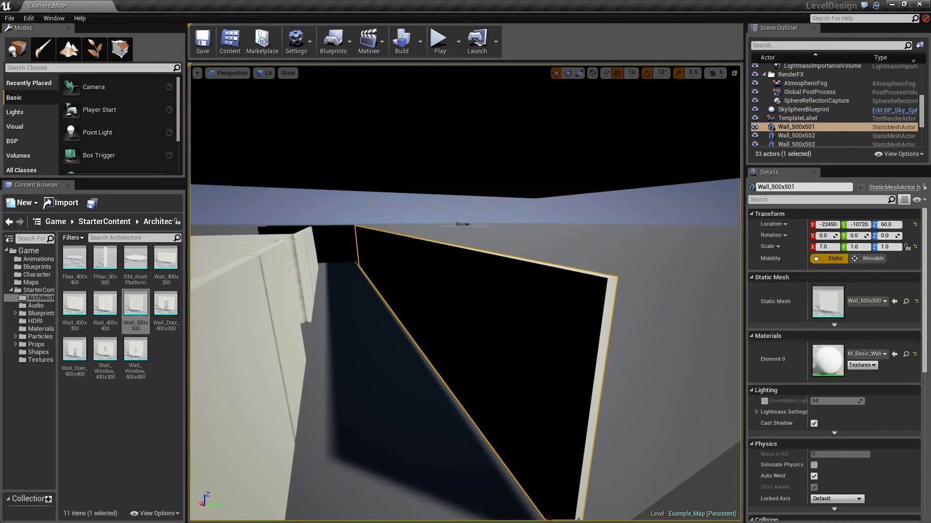
right_click_drag(490, 315, 410, 361)
left_click(402, 344)
scroll(819, 388, "down", 1)
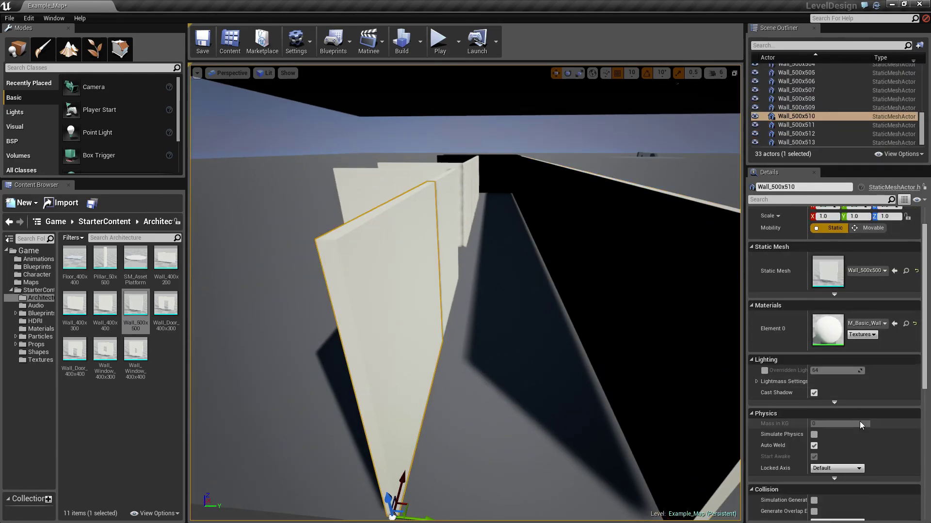
left_click(814, 392)
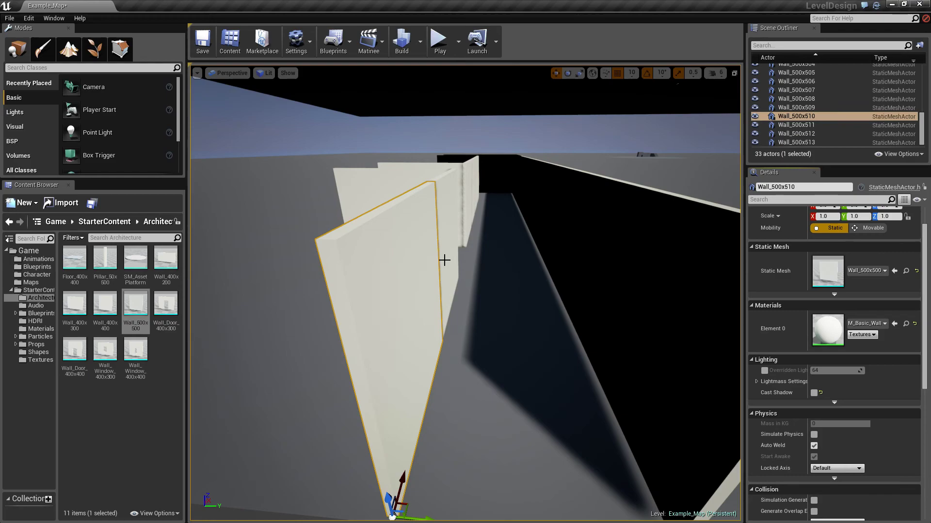
left_click(814, 393)
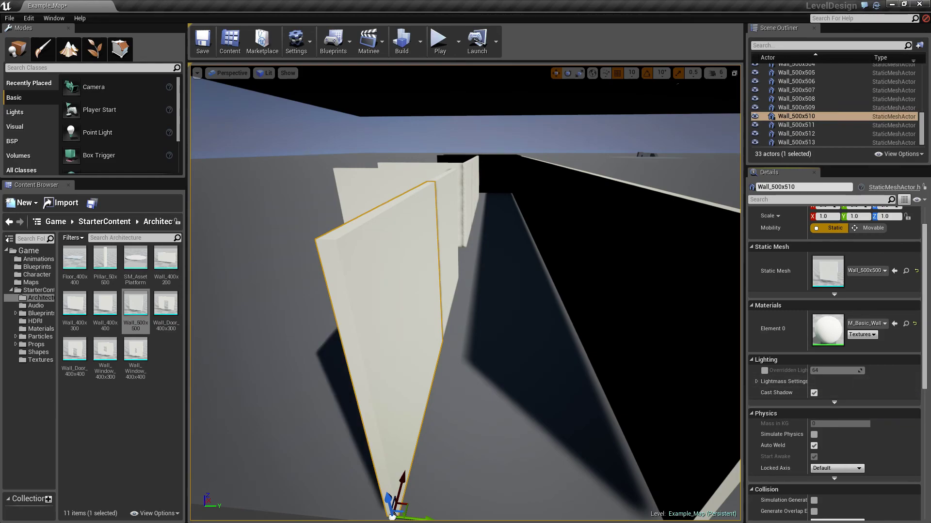
Override the lightmap resolution with 60 on the perpendicular wall at X -20950 beside the gap
right_click_drag(485, 315, 484, 344)
right_click_drag(596, 383, 572, 372)
scroll(596, 361, "down", 2)
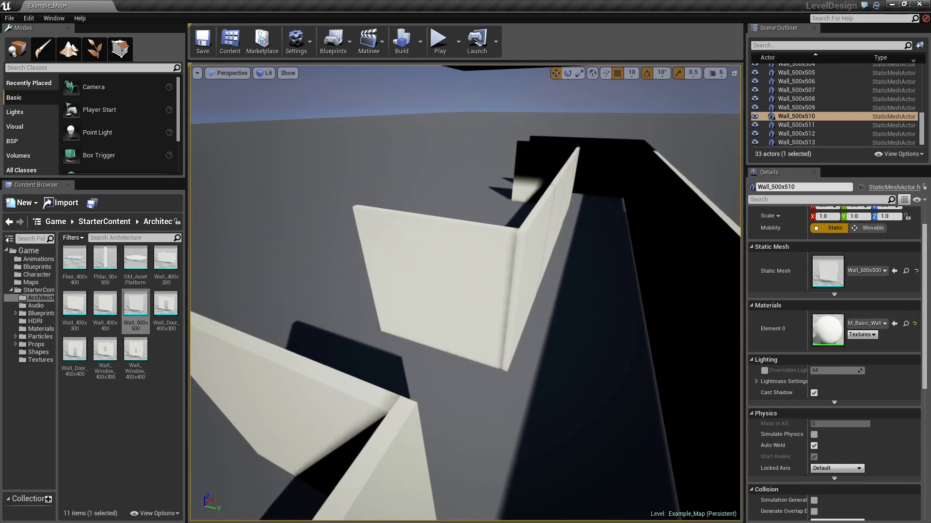
left_click(500, 285)
key("f")
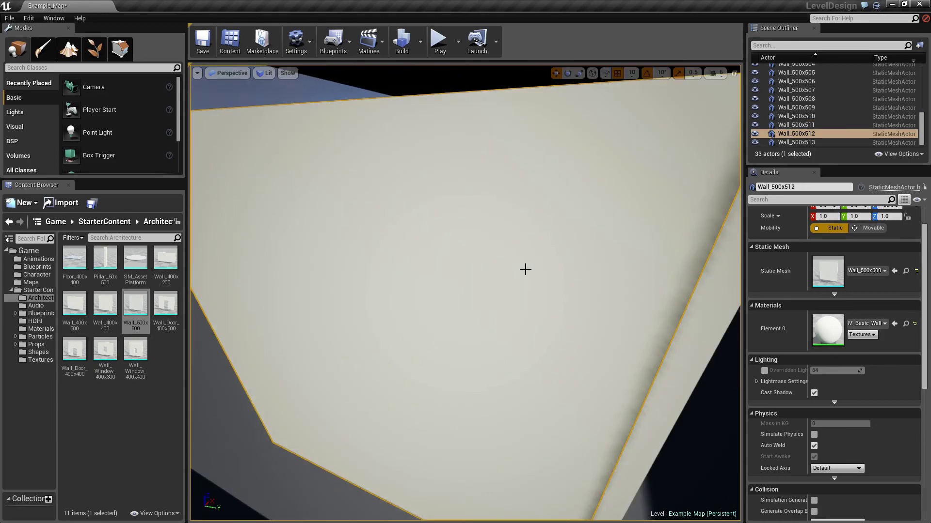
right_click_drag(525, 269, 533, 296)
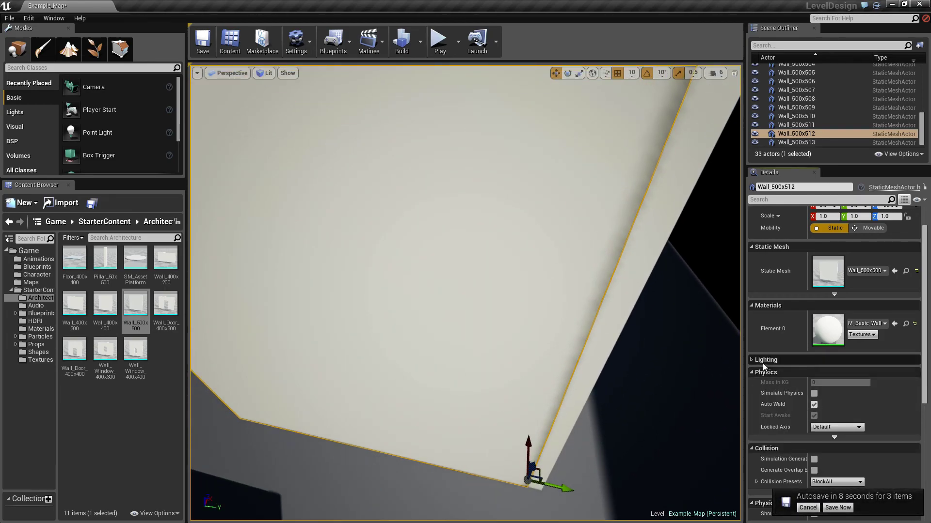
left_click(764, 371)
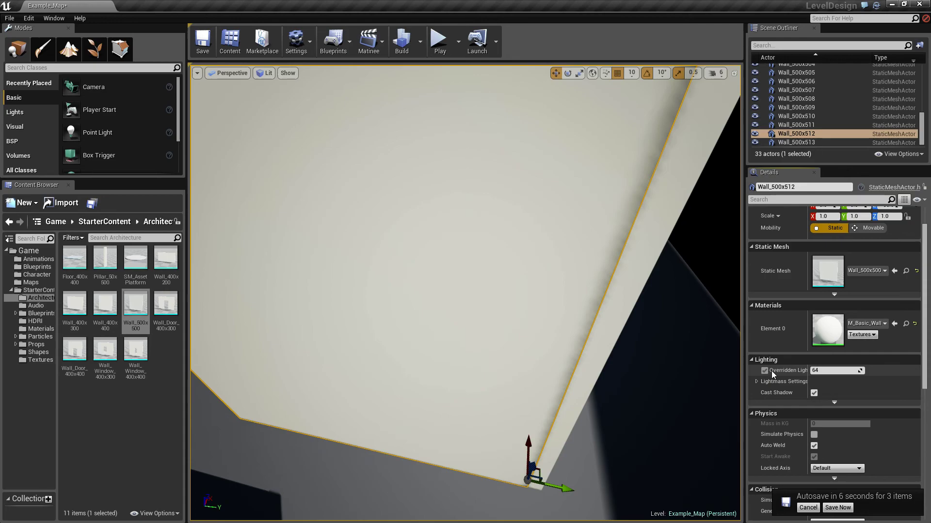
left_click_drag(823, 370, 829, 371)
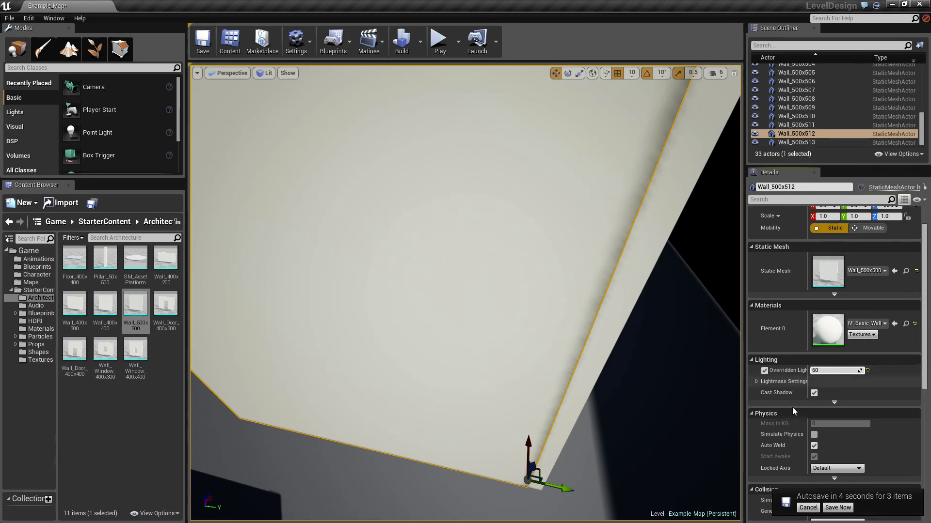
Enable two-sided lighting and Shadow Indirect Only in the Lightmass settings of the same perpendicular wall
scroll(855, 408, "down", 6)
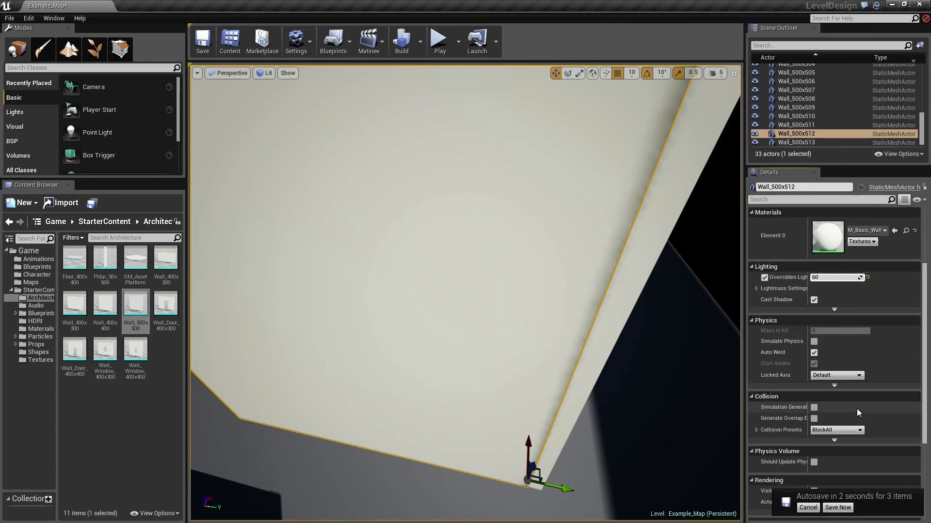
scroll(857, 409, "down", 3)
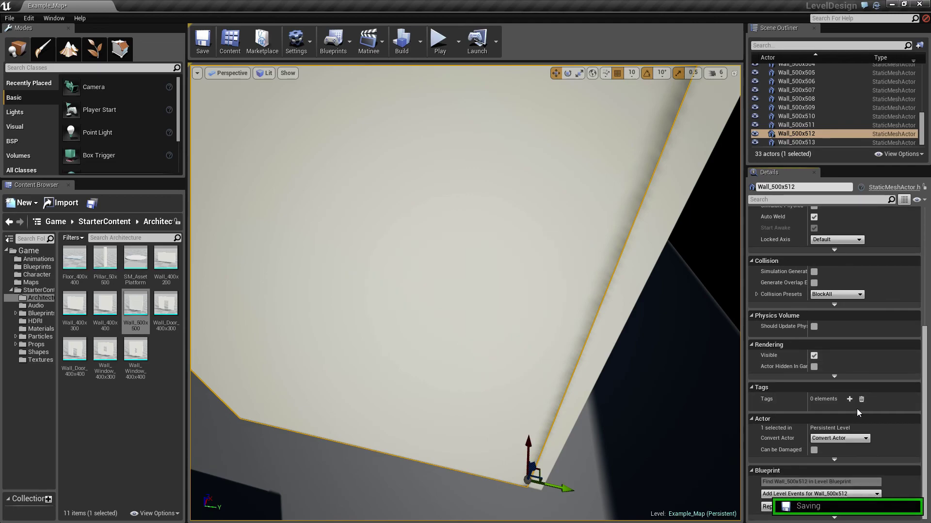
scroll(836, 374, "up", 5)
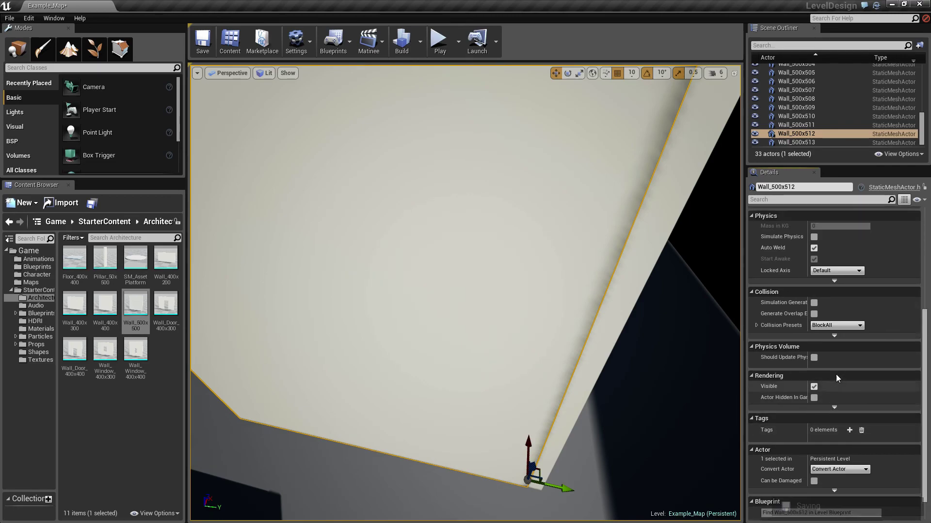
scroll(835, 374, "up", 2)
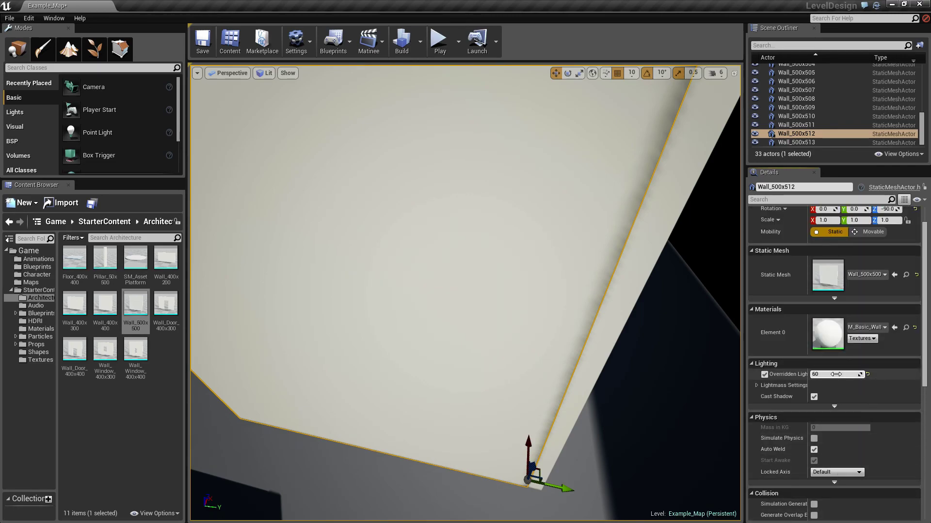
left_click(759, 386)
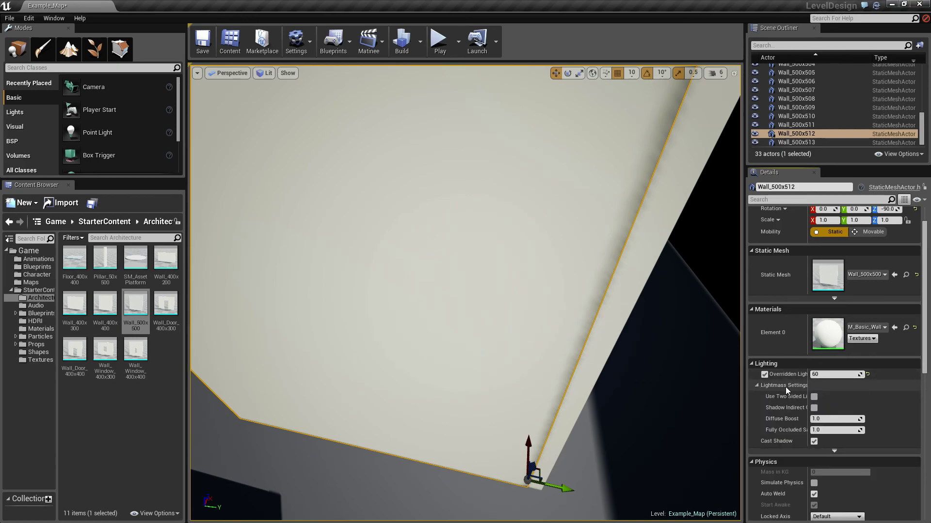
left_click(815, 397)
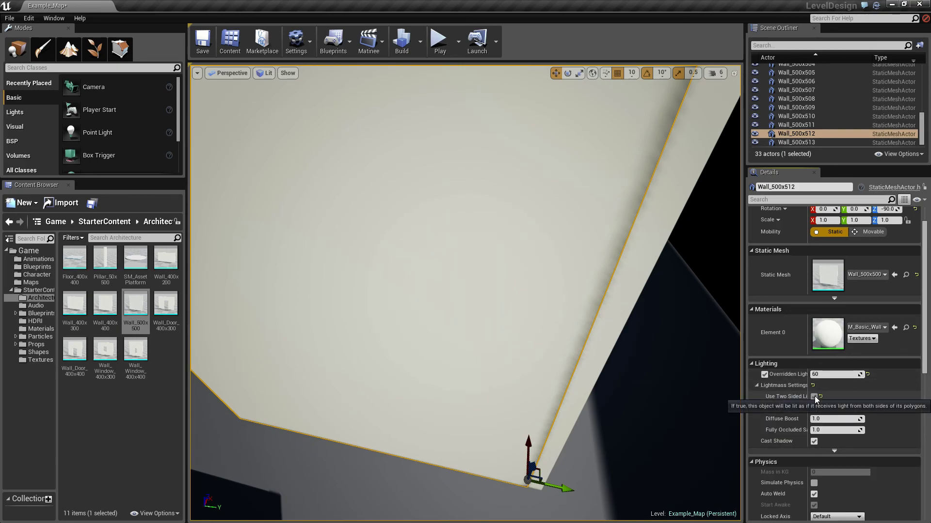
left_click(814, 408)
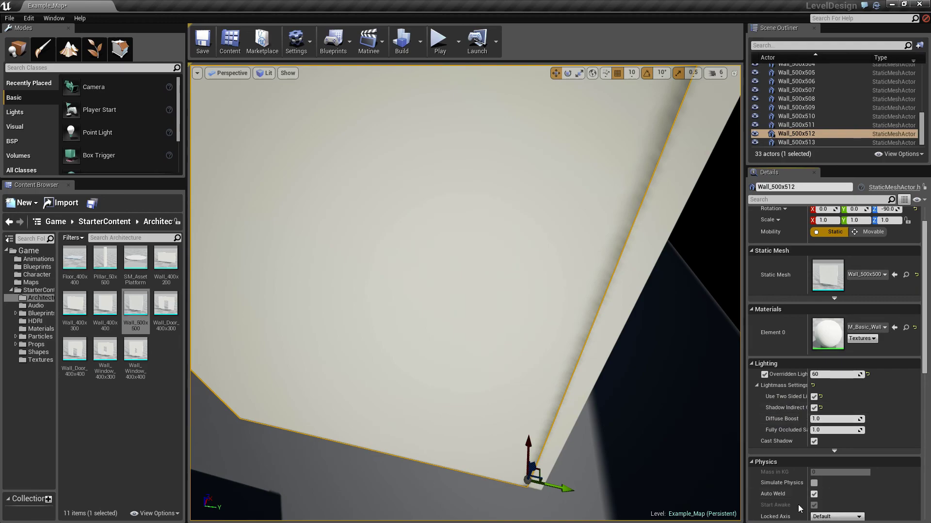
Set the perpendicular wall's mobility to Movable and check its shading against the neighbouring walls
scroll(834, 436, "up", 2)
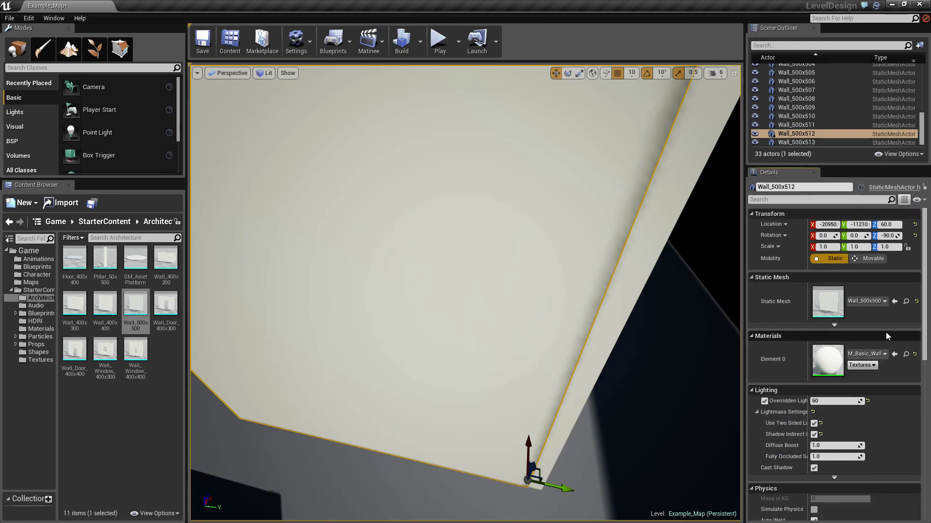
left_click(867, 262)
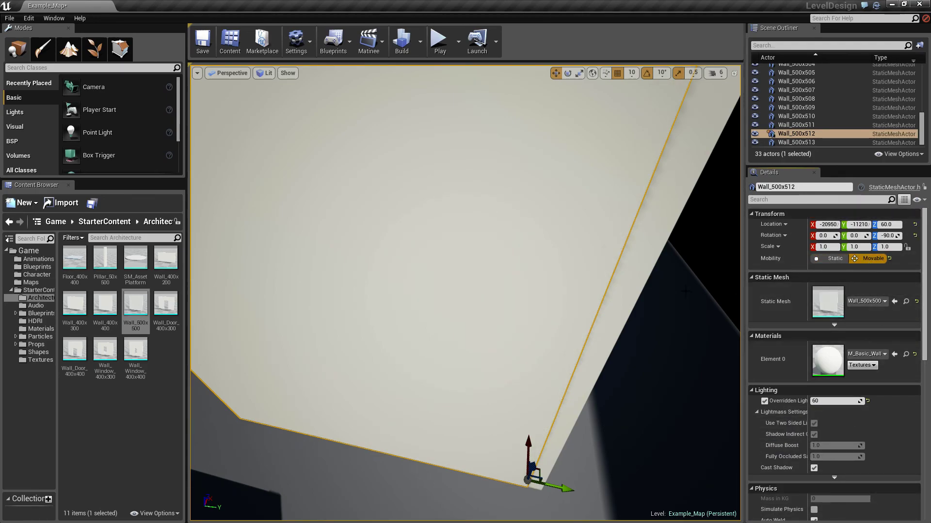
key("f")
right_click_drag(654, 272, 606, 272)
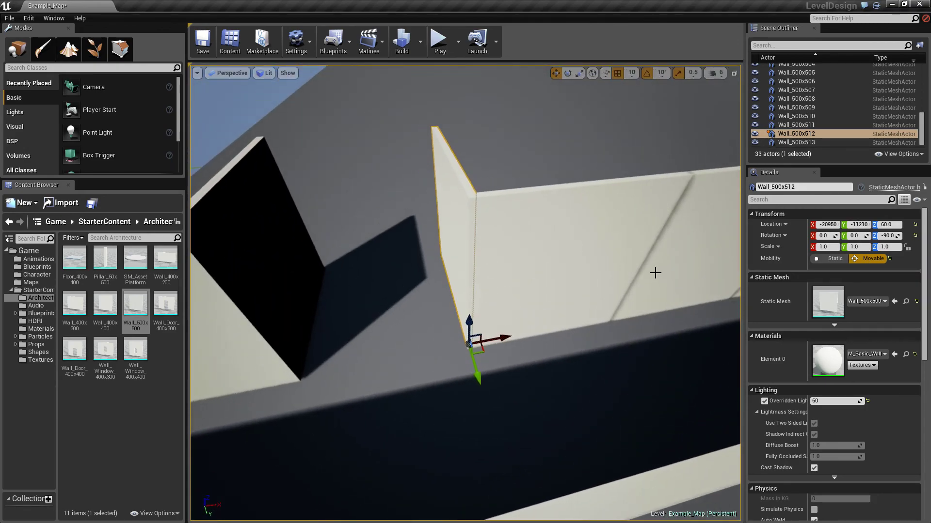
Set the mobility of the four connected inner wall segments starting at the perpendicular wall beside the gap to Movable
left_click(590, 264)
left_click(668, 240, "ctrl")
key("f")
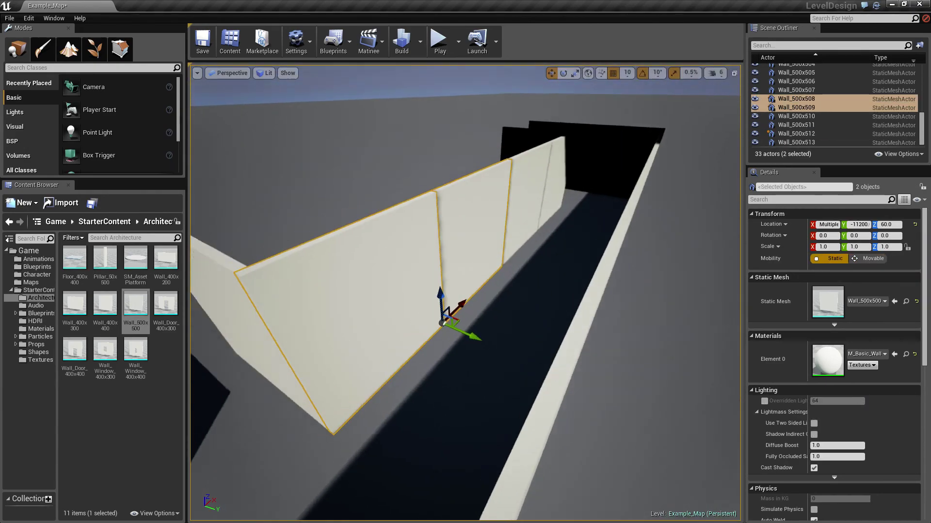
left_click(606, 194, "ctrl")
left_click_drag(606, 194, 614, 189, "ctrl")
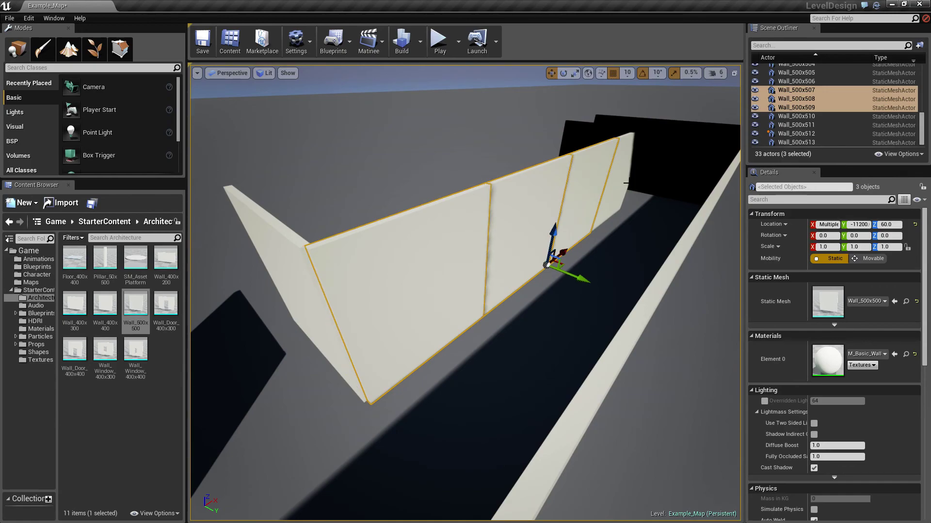
left_click(620, 187, "ctrl")
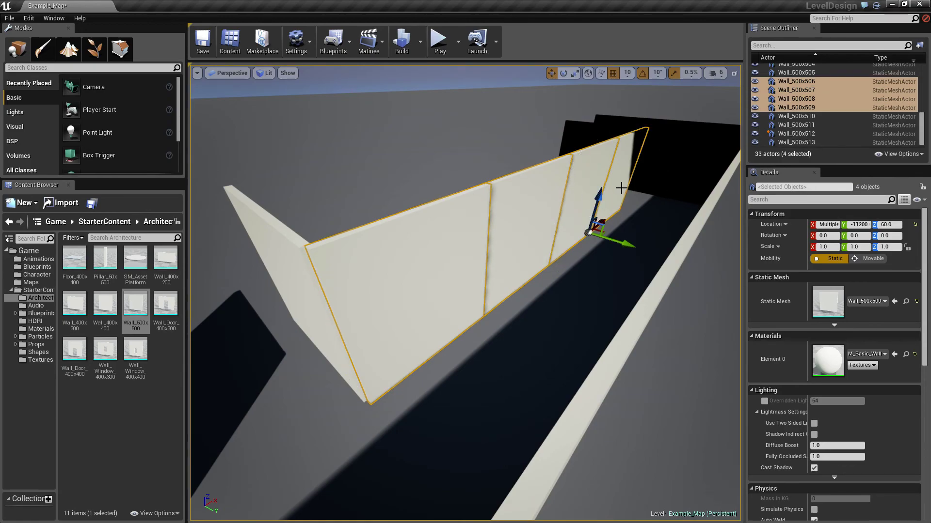
left_click(854, 260)
Extend the selection to the walls across the gap, the long outer wall and the far-end walls, and set them all to Movable
right_click_drag(668, 302, 618, 298)
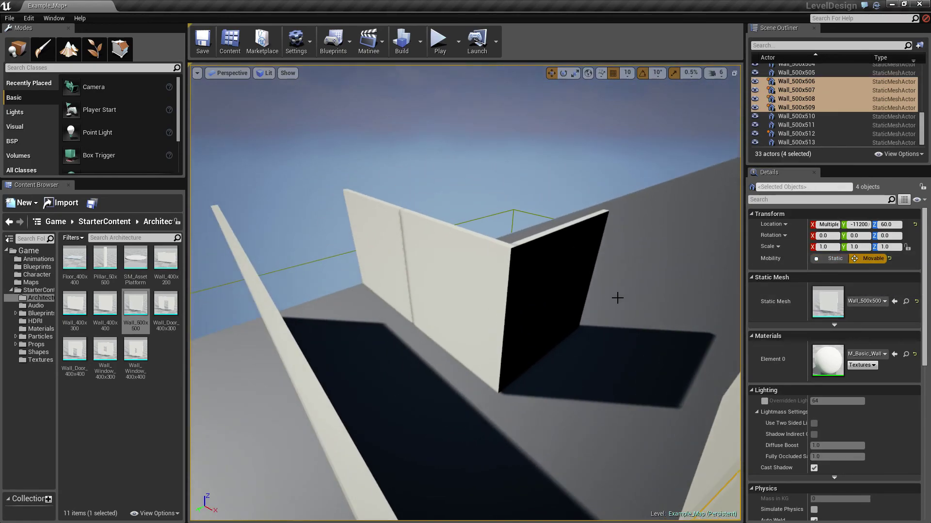
left_click(478, 281, "ctrl")
left_click(385, 250, "ctrl")
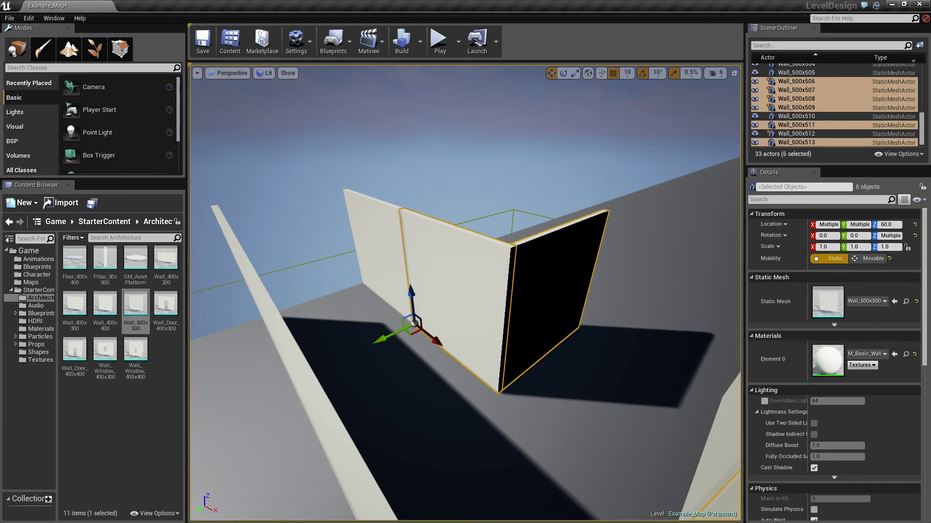
key("a")
right_click_drag(323, 289, 407, 286)
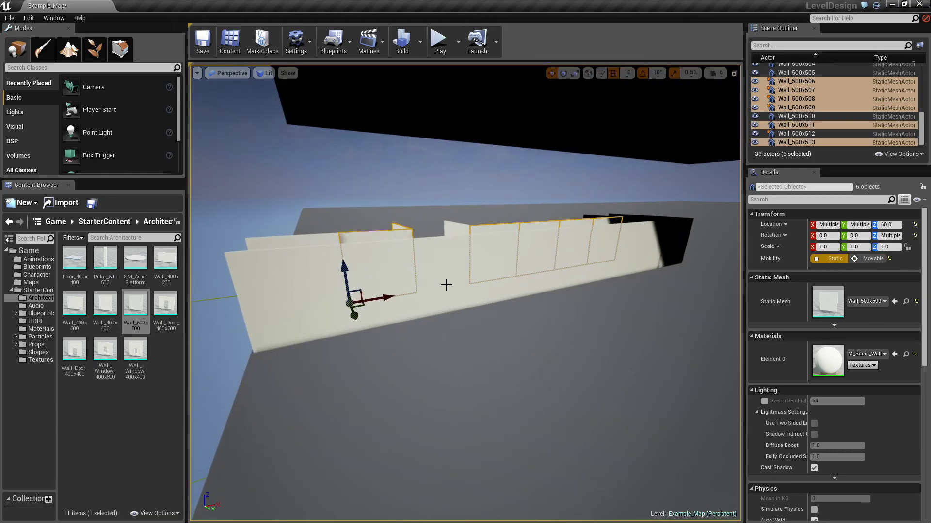
left_click(615, 272, "ctrl")
key("d")
right_click_drag(616, 272, 540, 268)
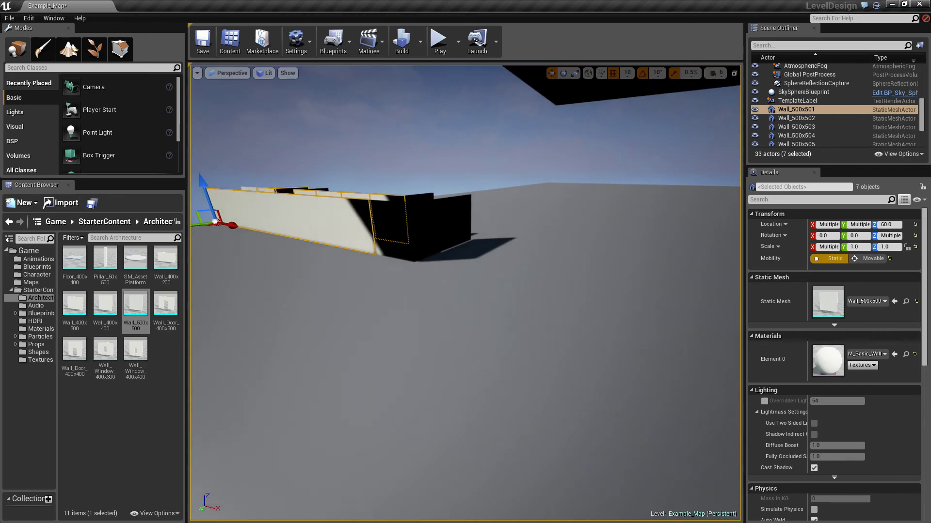
left_click(399, 231, "ctrl")
left_click(420, 231, "ctrl")
left_click(454, 228, "ctrl")
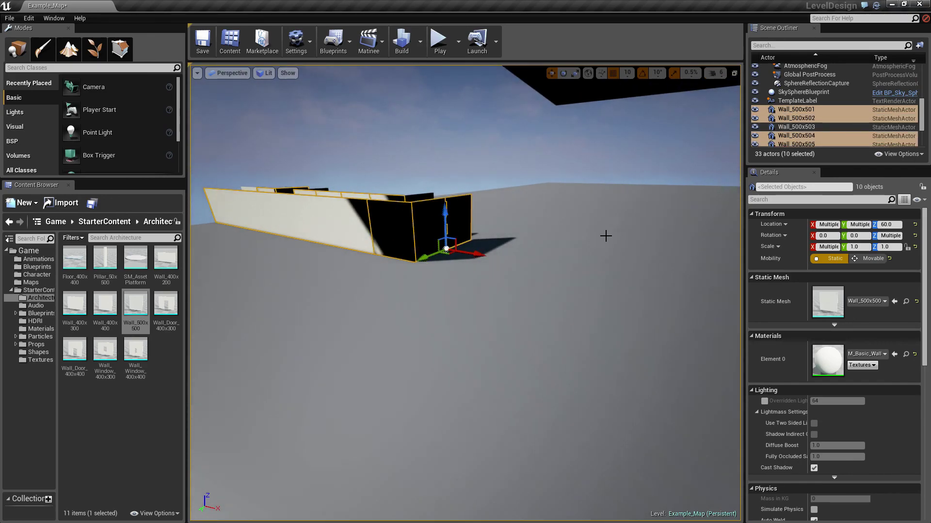
right_click_drag(601, 291, 417, 269)
key("w")
key("d")
key("s")
right_click_drag(509, 248, 509, 269)
left_click(473, 233, "ctrl")
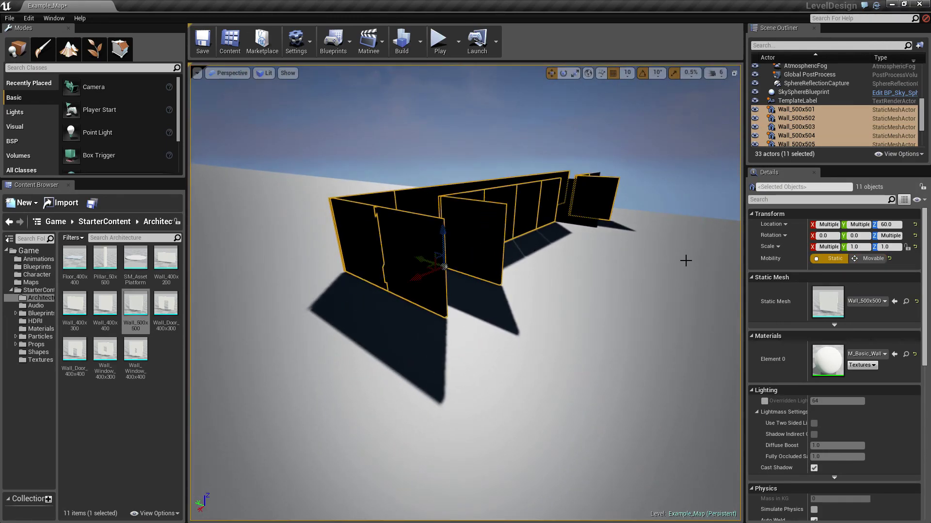
left_click(875, 259)
left_click(684, 241)
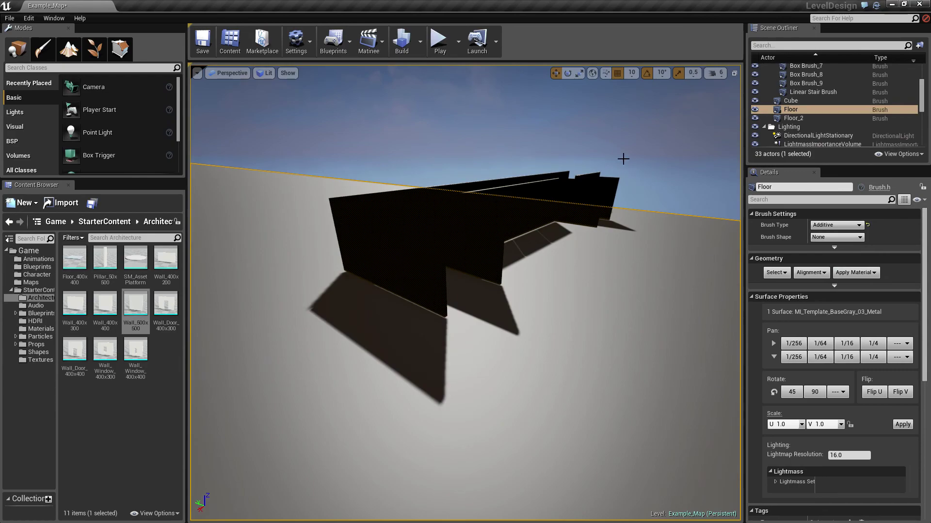
Set the remaining static inner wall at X -22450, together with its neighbouring segment, to Movable, and deselect both
key("w")
right_click_drag(624, 159, 756, 194)
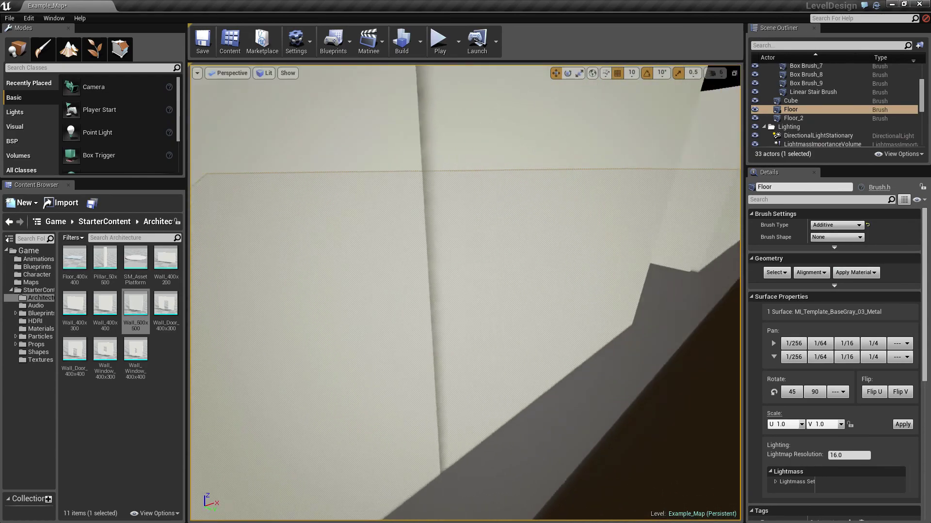
right_click_drag(584, 169, 465, 264)
left_click(460, 269)
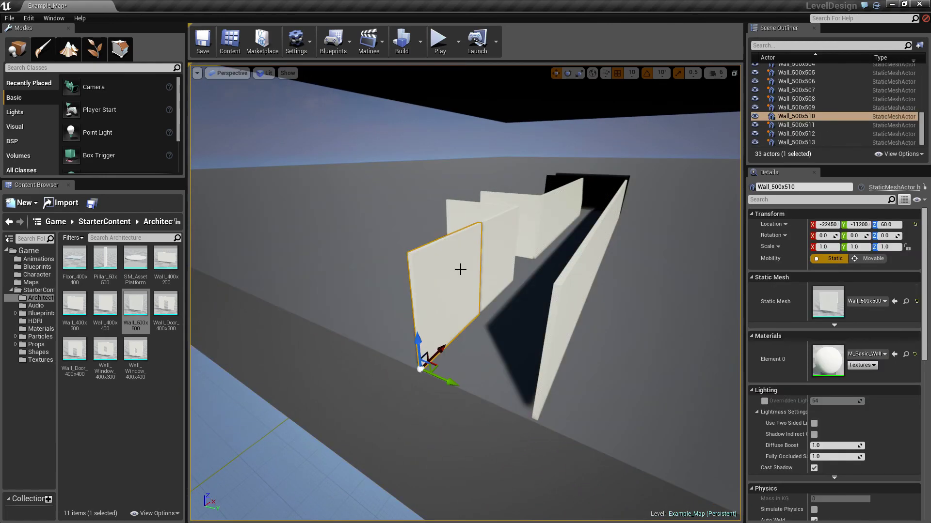
left_click(506, 258, "ctrl")
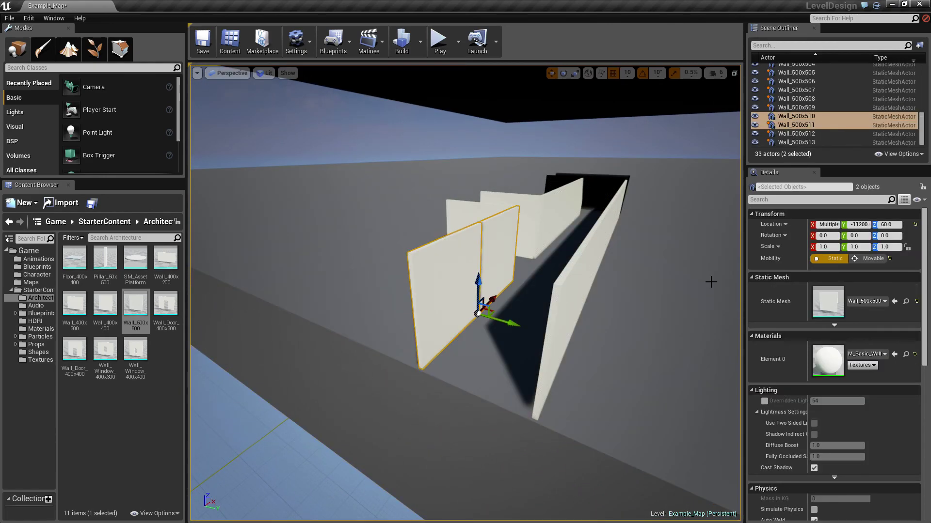
left_click(870, 258)
left_click(507, 283)
left_click(532, 304)
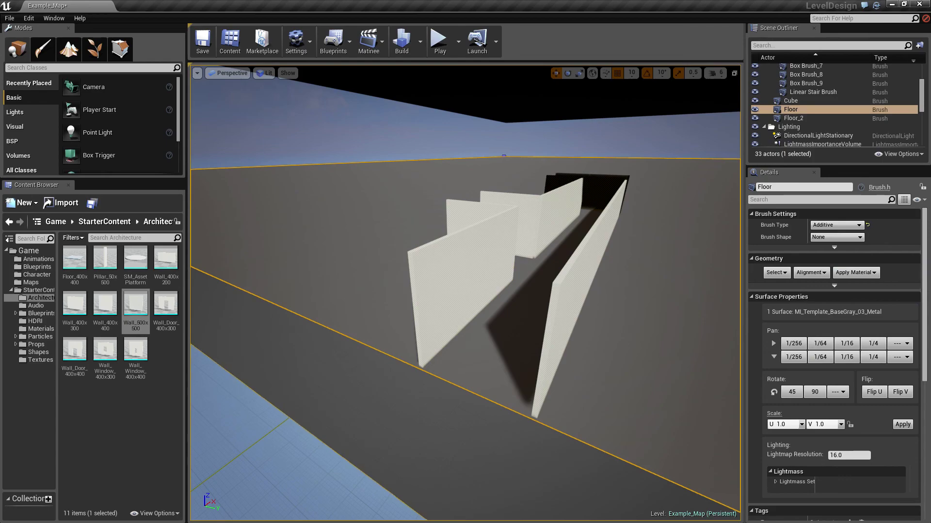
Play-test the level, running down the corridor to the side opening to examine the wall lighting, and stop the session
right_click_drag(533, 304, 599, 288)
key("w")
left_click(440, 41)
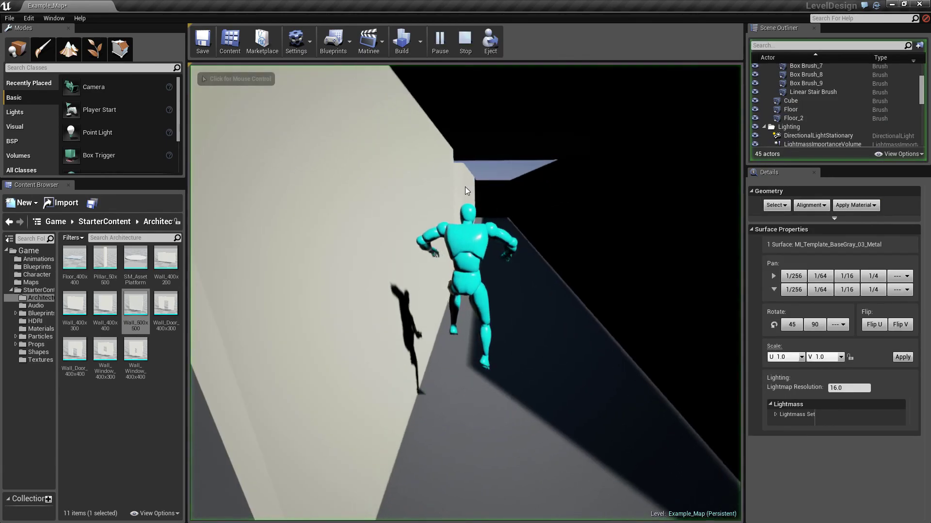
key("w")
key("a")
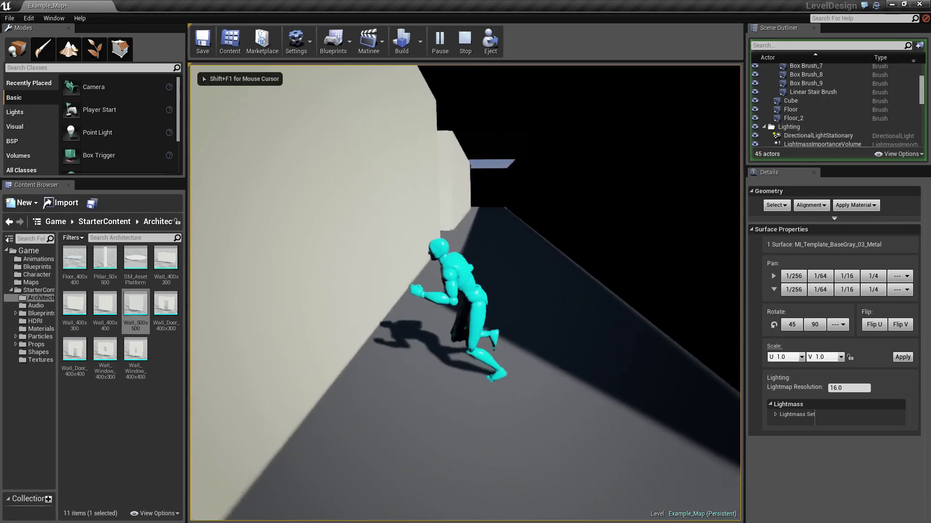
key("w")
key("w")
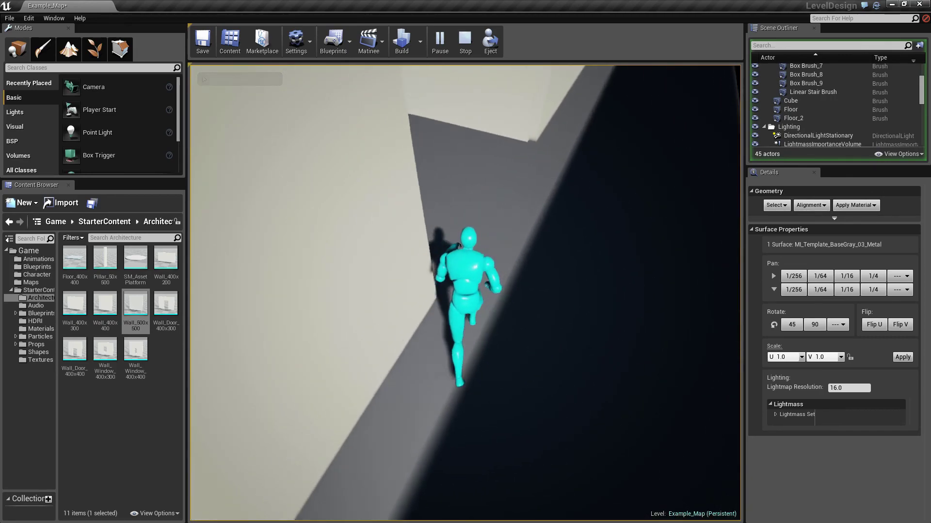
key("d")
key("w")
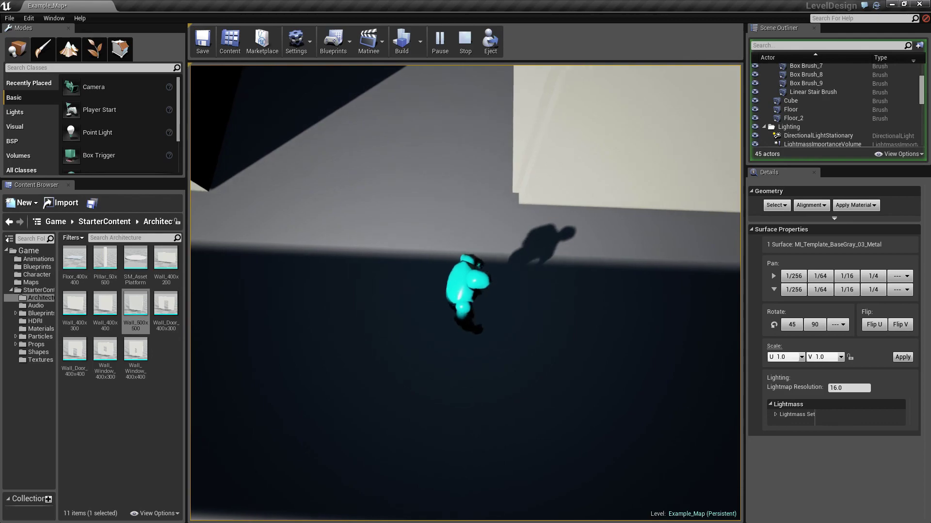
key("Escape")
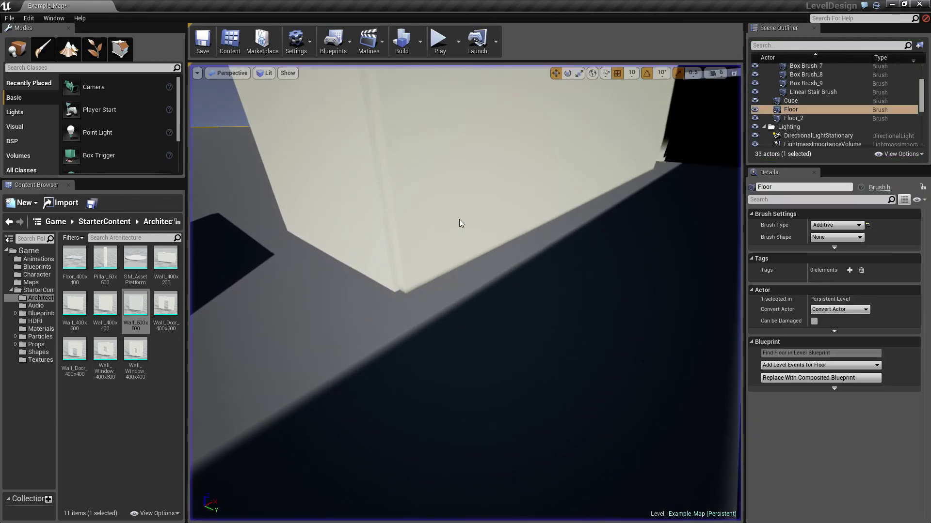
In the top view, move the perpendicular wall beside the gap 10 units along X to -20940
left_click(237, 72)
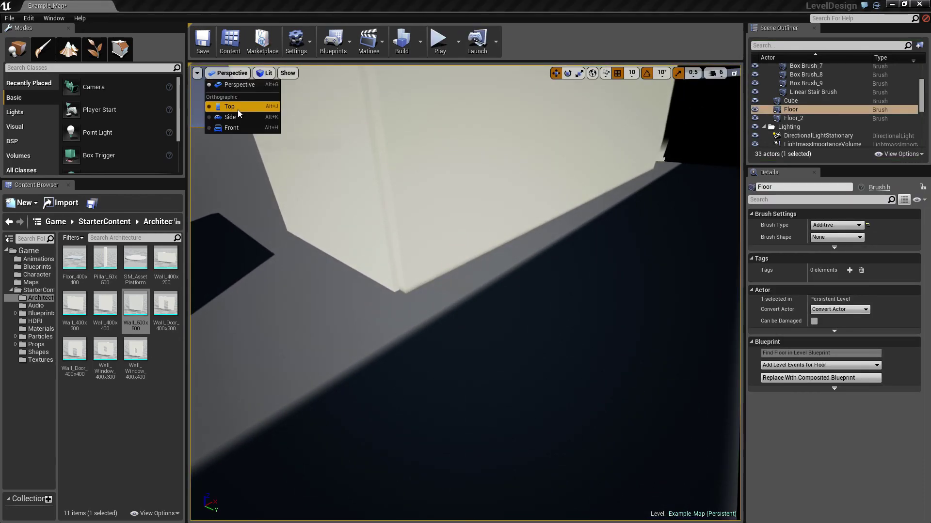
left_click(237, 109)
mouse_move(425, 228)
right_mouse_down()
mouse_move(415, 232)
mouse_move(465, 226)
mouse_move(345, 226)
right_mouse_up()
right_click_drag(478, 211, 423, 226)
scroll(424, 225, "up", 6)
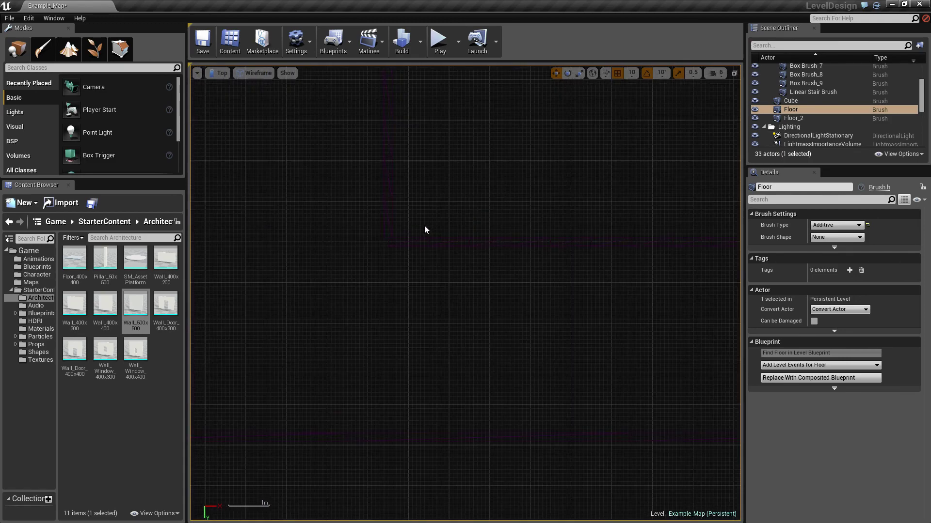
scroll(407, 250, "down", 2)
left_click(396, 247)
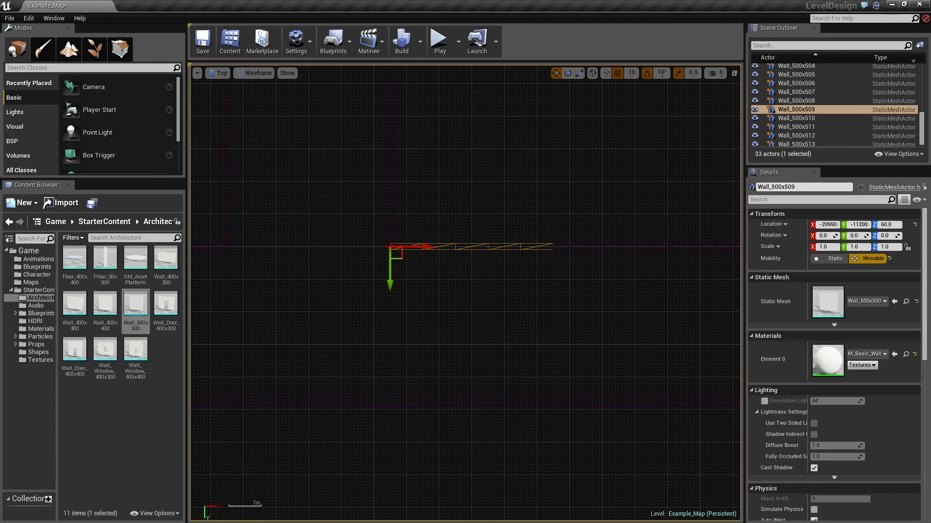
left_click(390, 227)
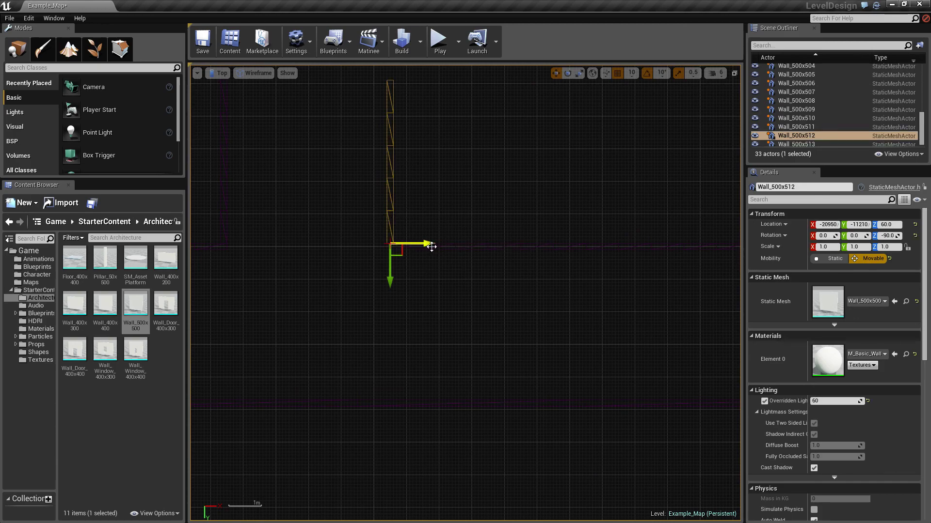
scroll(374, 213, "up", 2)
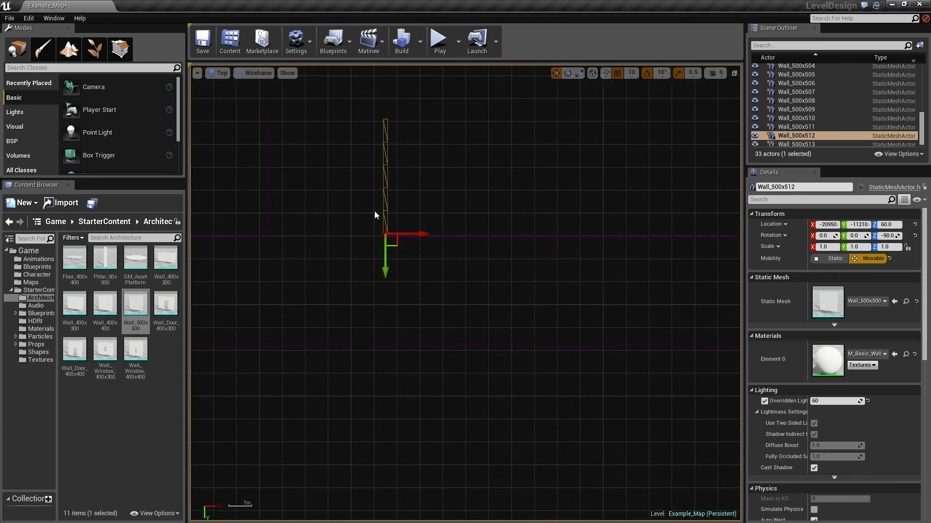
scroll(375, 211, "up", 8)
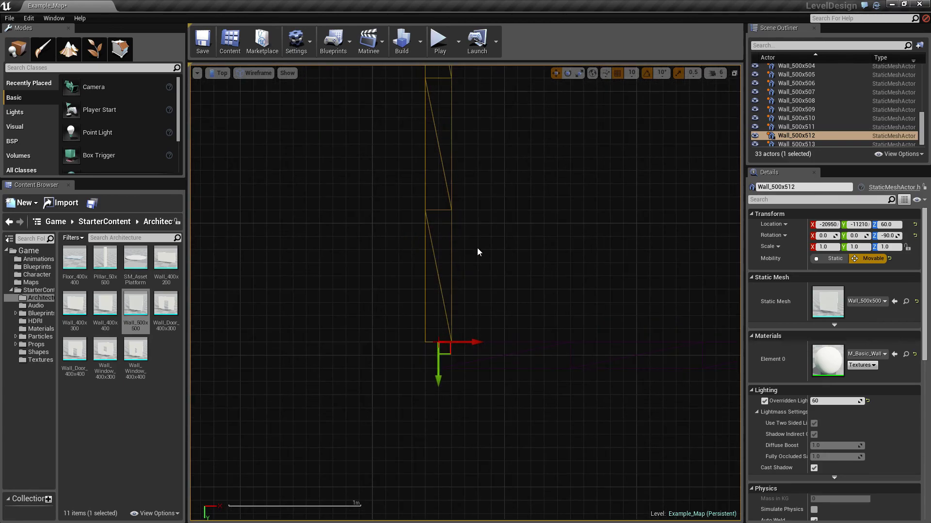
right_click_drag(477, 248, 460, 217)
scroll(460, 220, "up", 1)
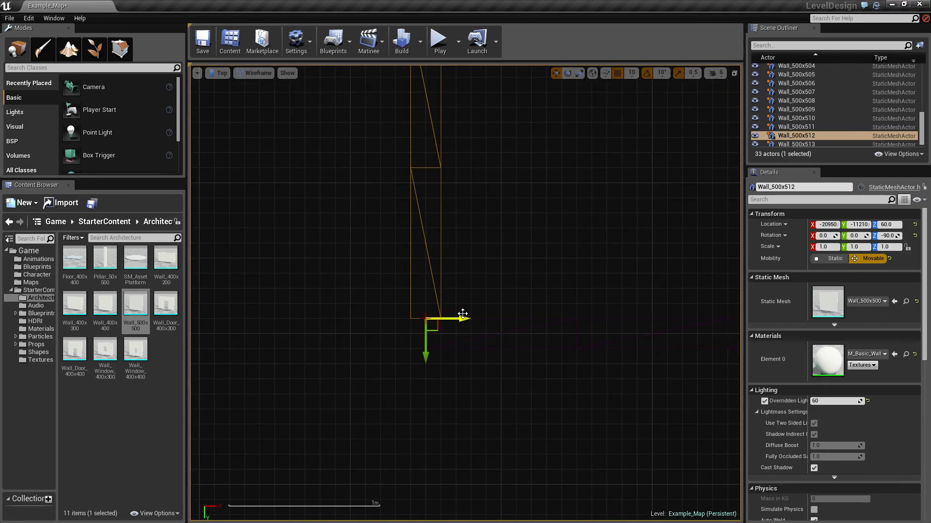
left_click_drag(463, 315, 468, 315)
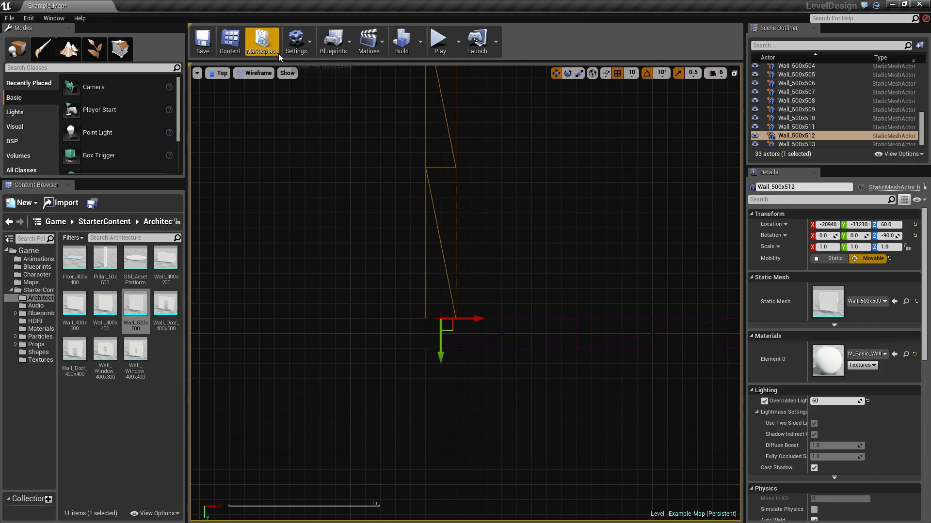
Deselect the perpendicular wall and return the viewport to the perspective view
left_click(217, 83)
left_click(212, 72)
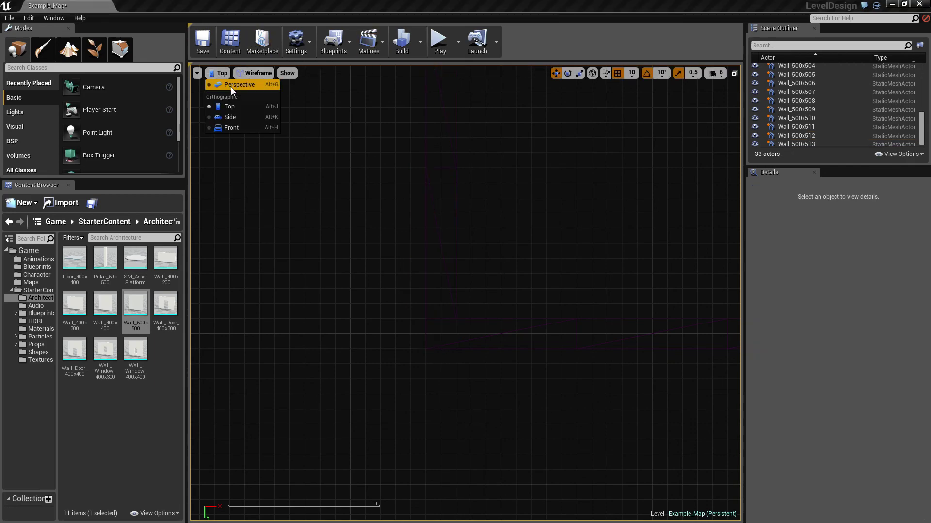
left_click(231, 86)
right_click_drag(307, 135, 358, 194)
right_click_drag(317, 170, 367, 62)
Play-test the level, running through the corridor and out of the side opening to examine the wall joints and shadows, and stop the session
left_click(434, 38)
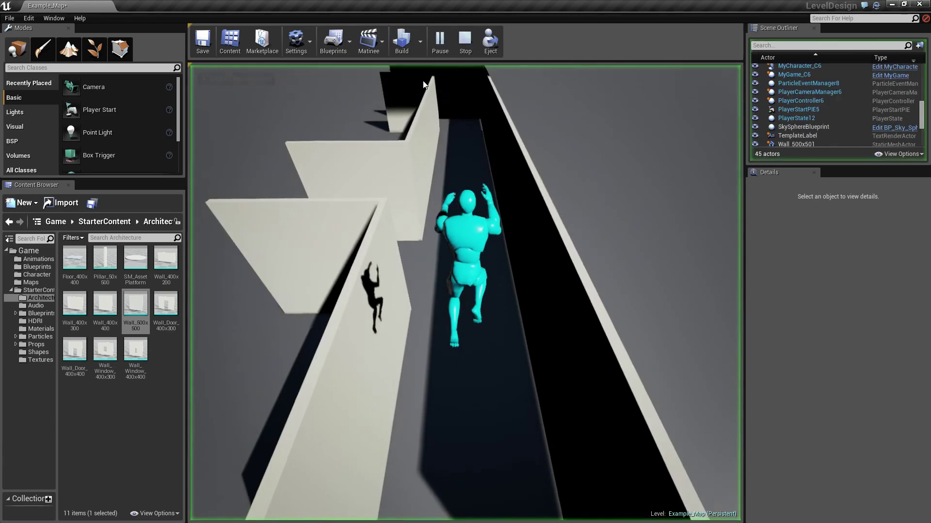
key("w")
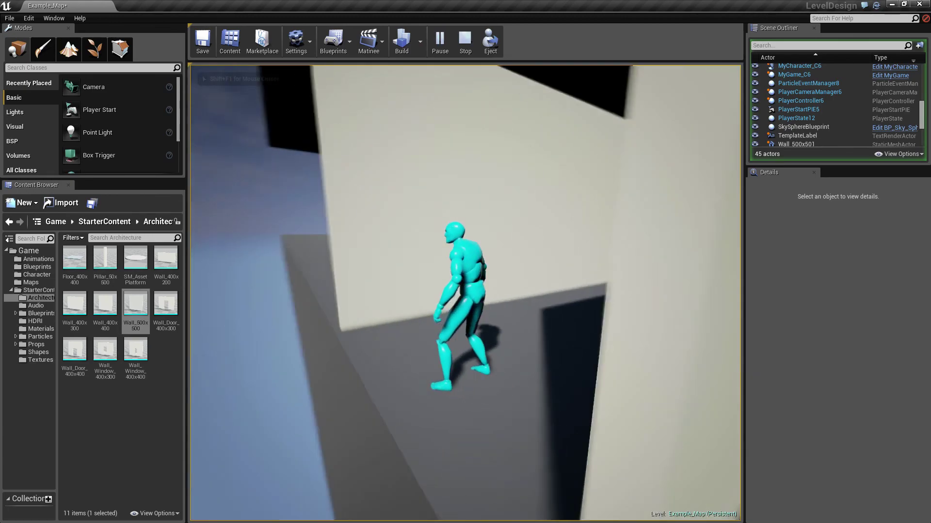
key("w")
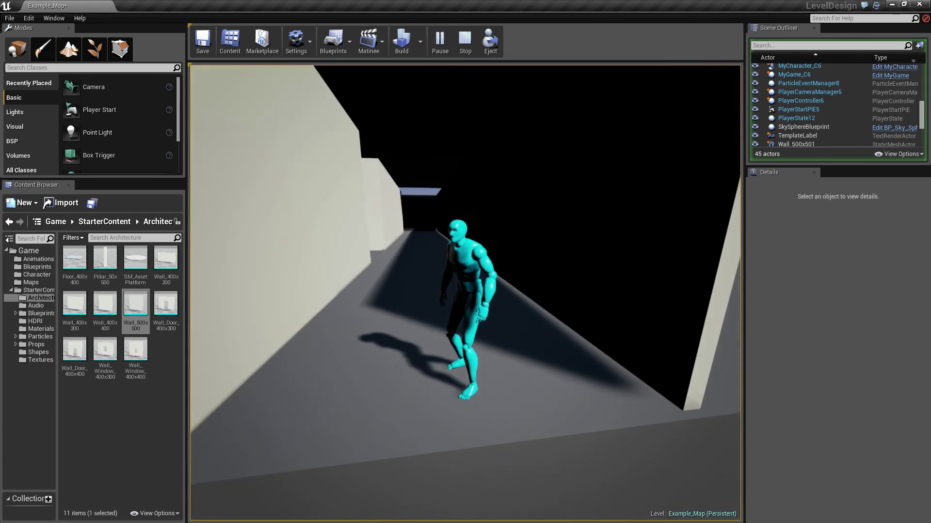
key("s")
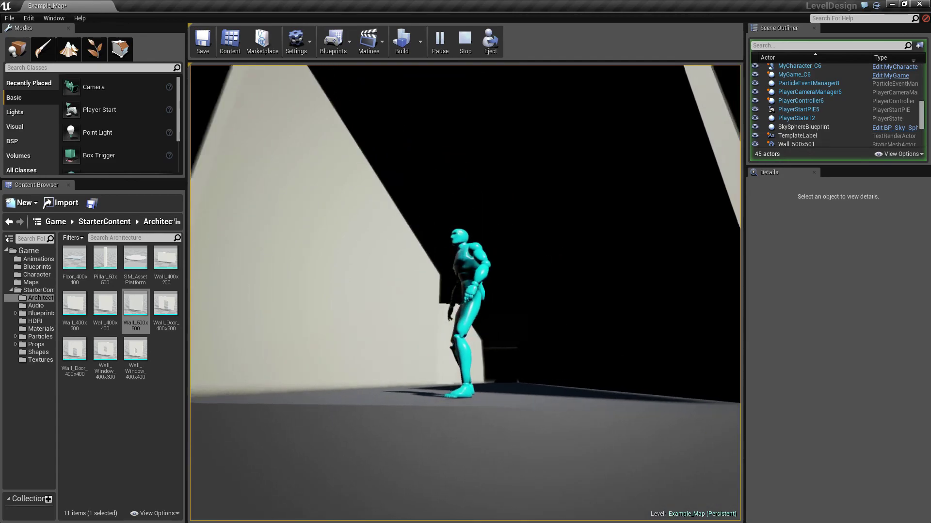
key("w")
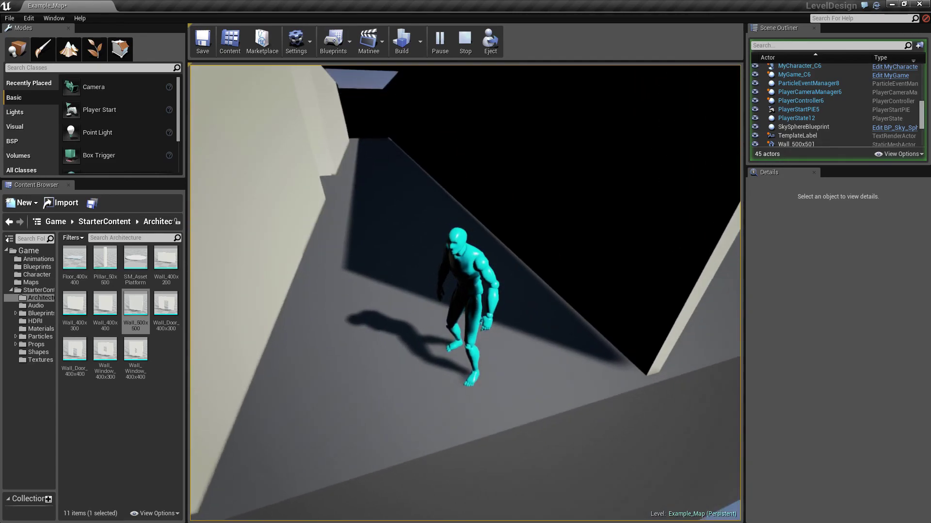
key("w")
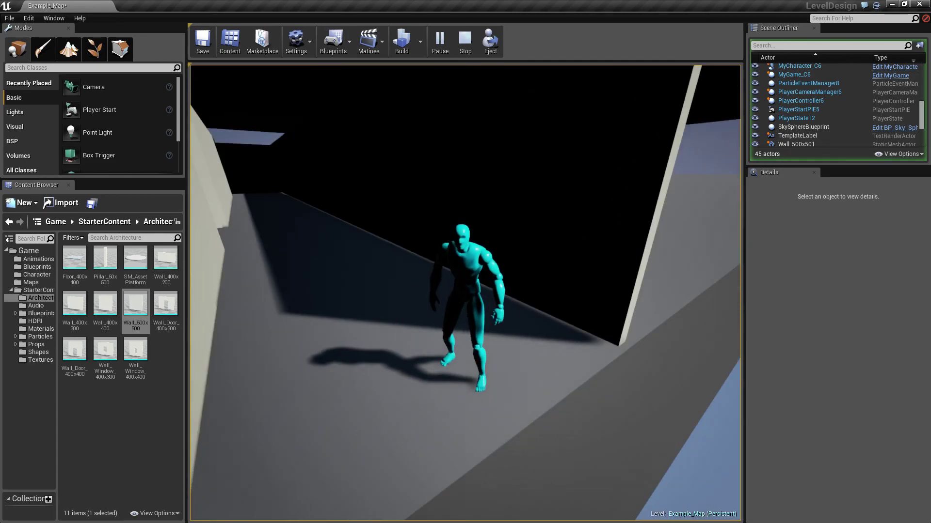
key("s")
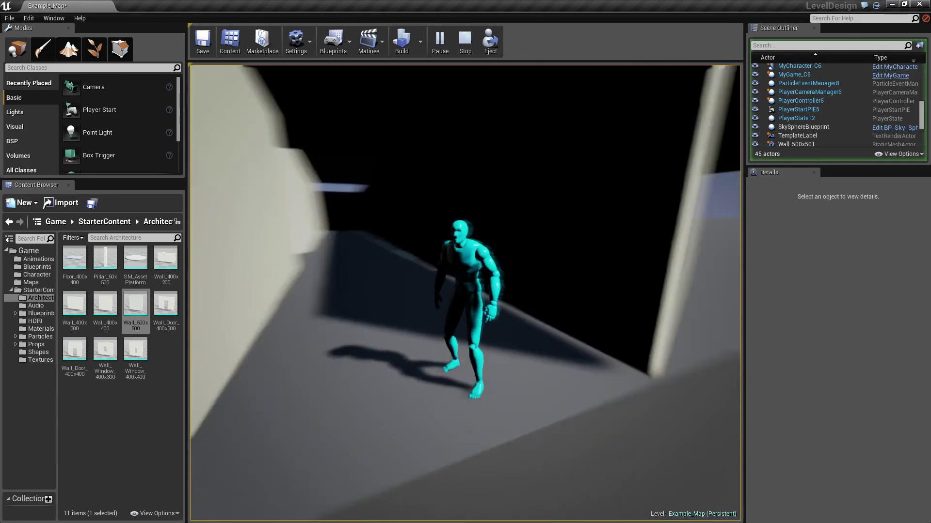
key("w")
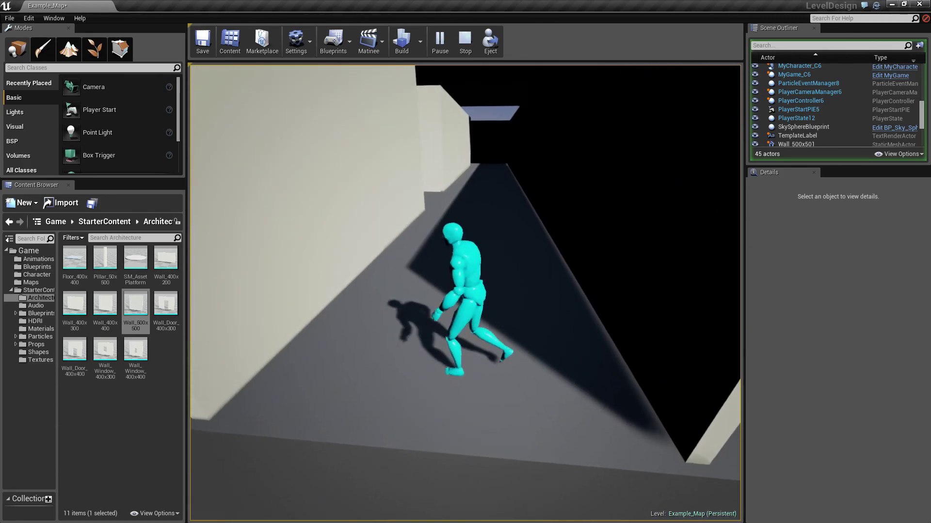
key("w")
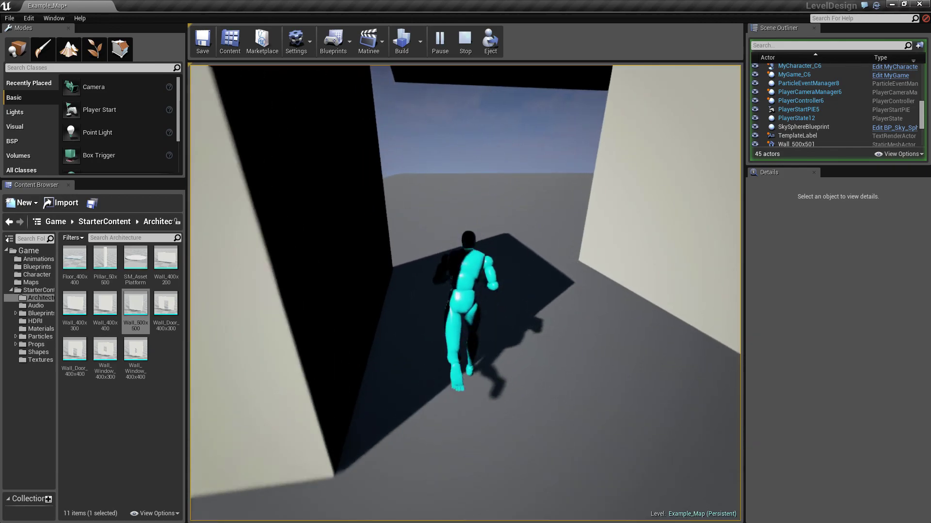
key("s")
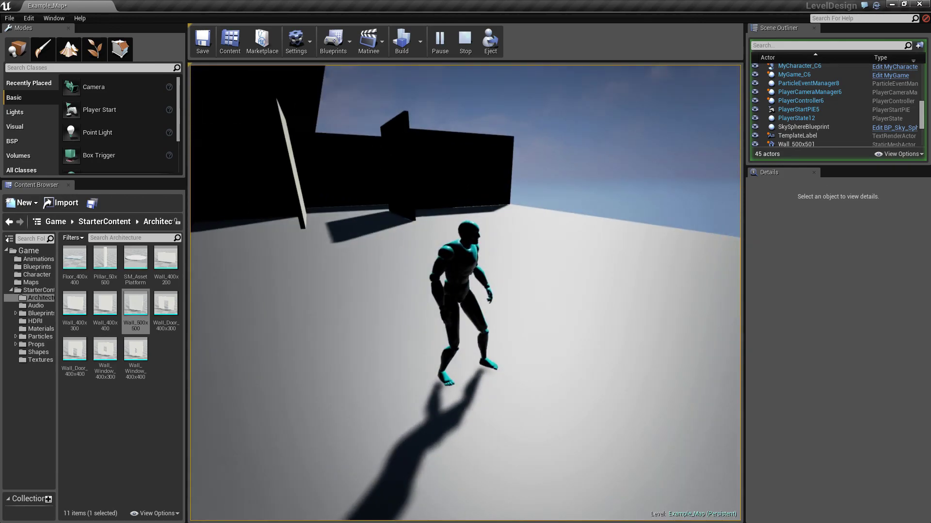
key("w")
key("d")
key("shift+F1")
key("Escape")
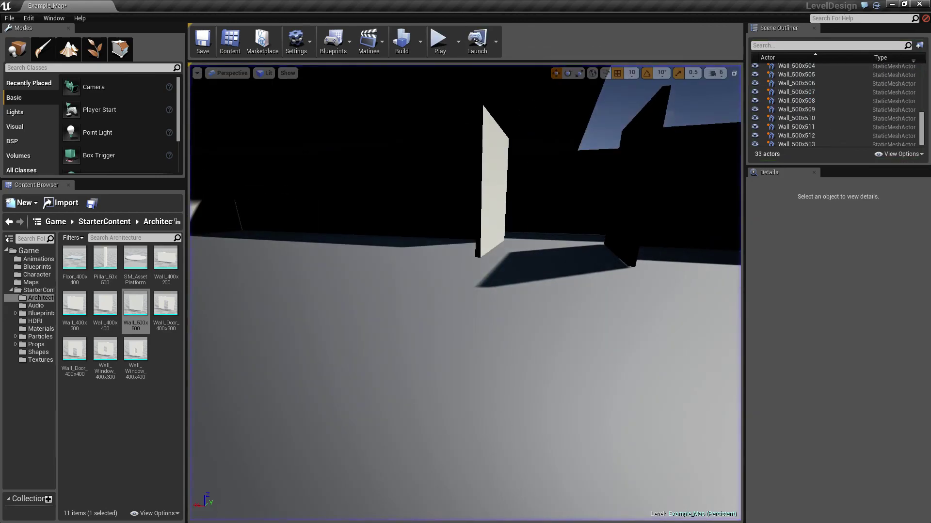
In the top view, duplicate the two inner wall segments beside the gap to Y -11720, and copy that pair across to the gap's other side
left_click(229, 75)
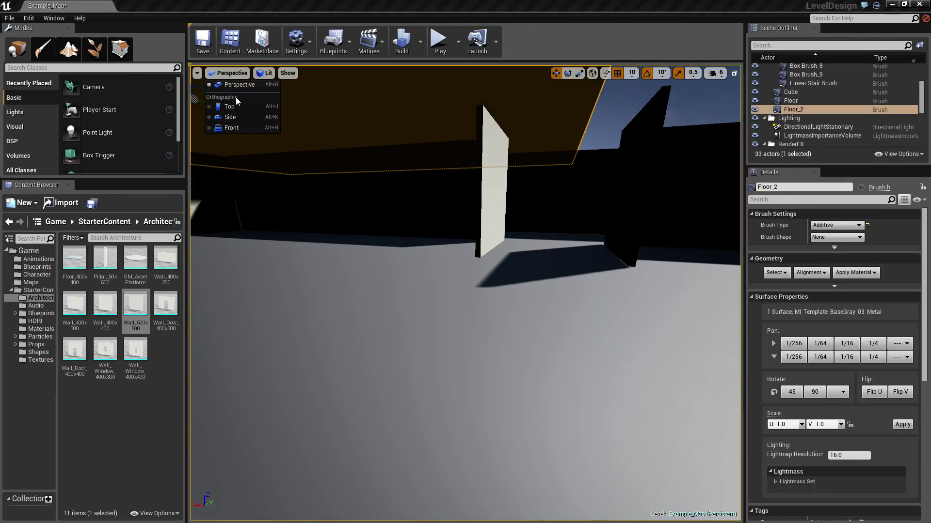
left_click(236, 97)
scroll(365, 270, "down", 6)
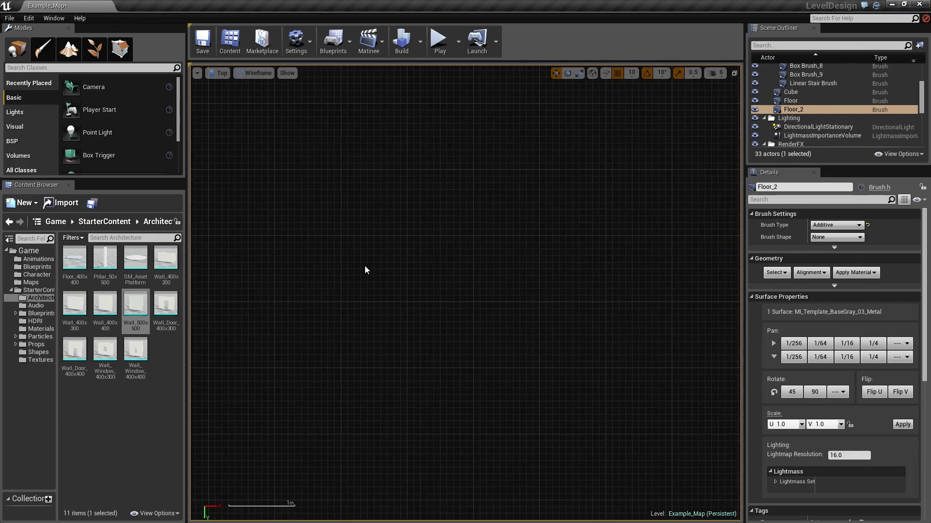
scroll(664, 164, "down", 4)
right_click_drag(649, 269, 465, 167)
right_click_drag(558, 174, 476, 313)
scroll(558, 232, "up", 1)
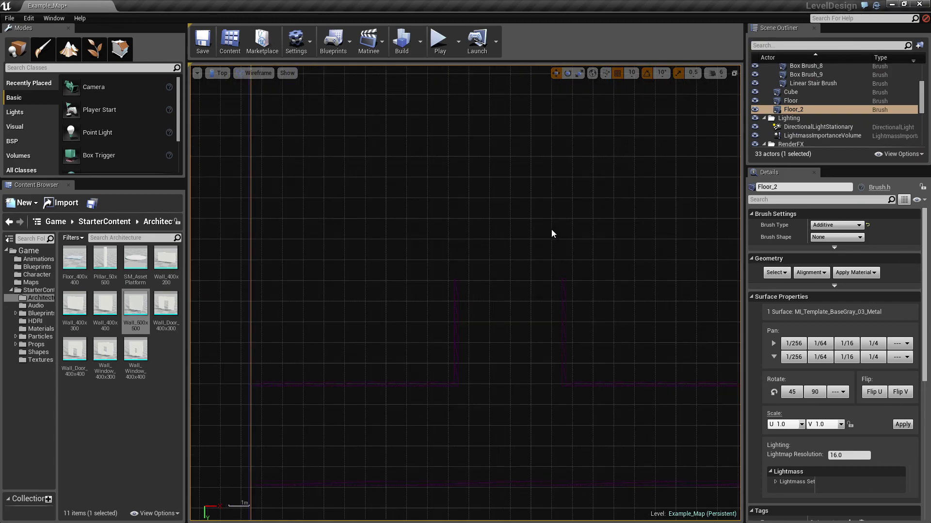
left_click(389, 385)
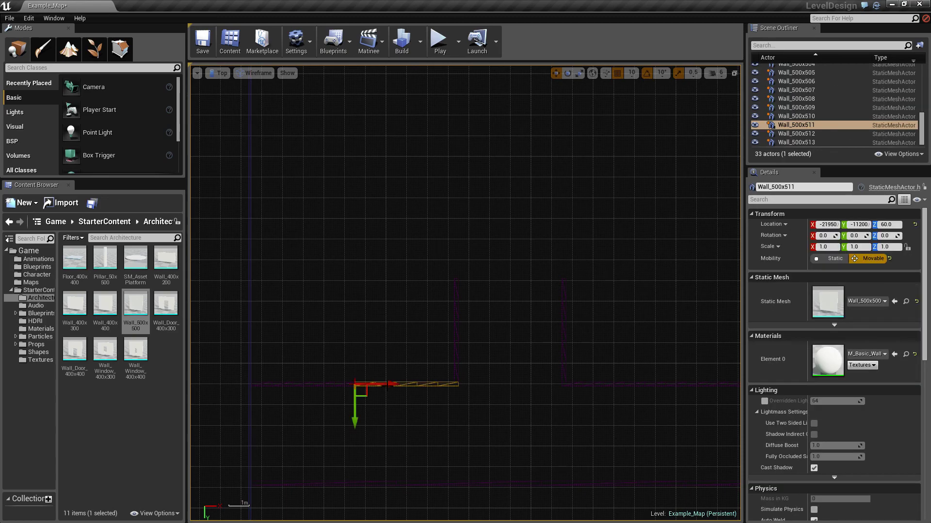
left_click(327, 385, "ctrl")
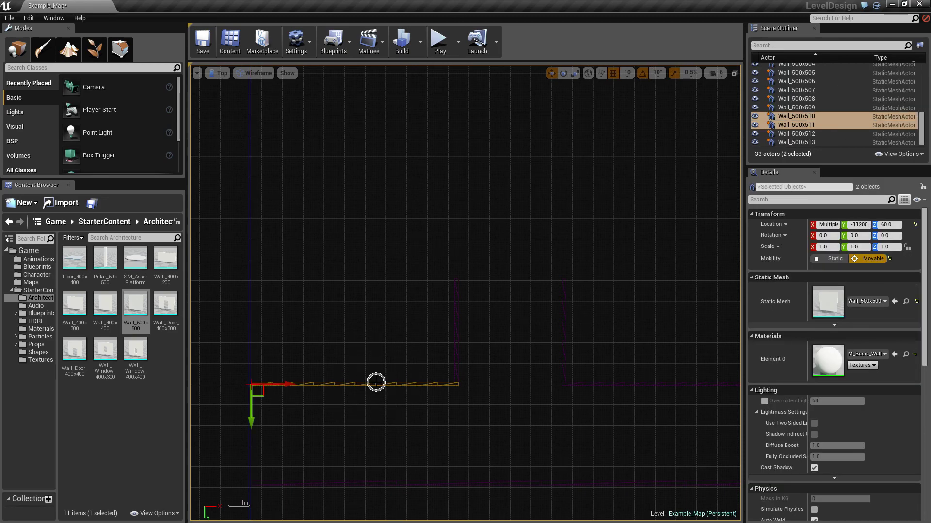
left_click_drag(253, 419, 254, 312, "alt")
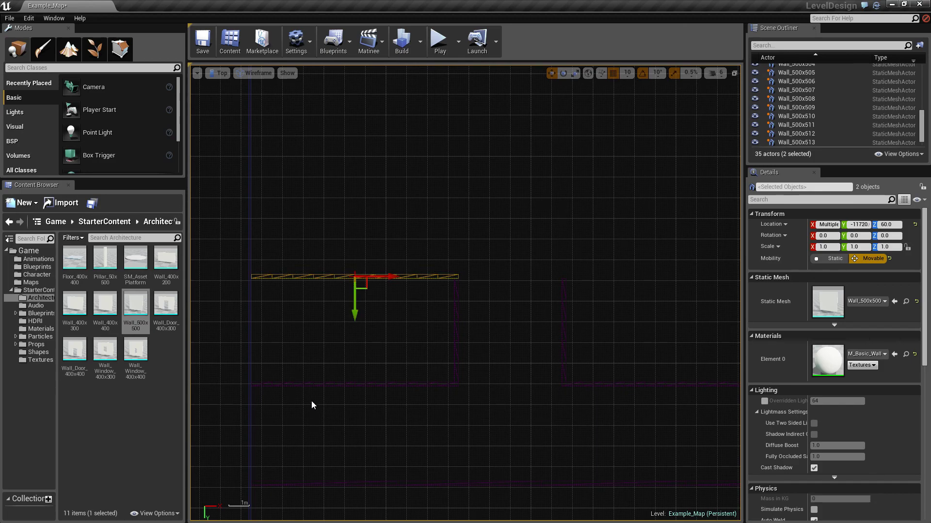
left_click_drag(386, 275, 671, 275, "alt")
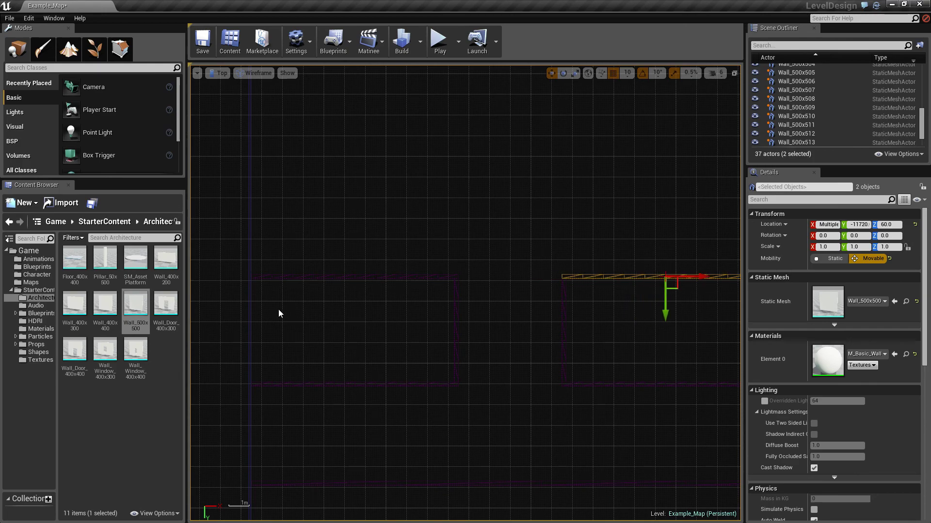
right_click_drag(428, 342, 191, 227)
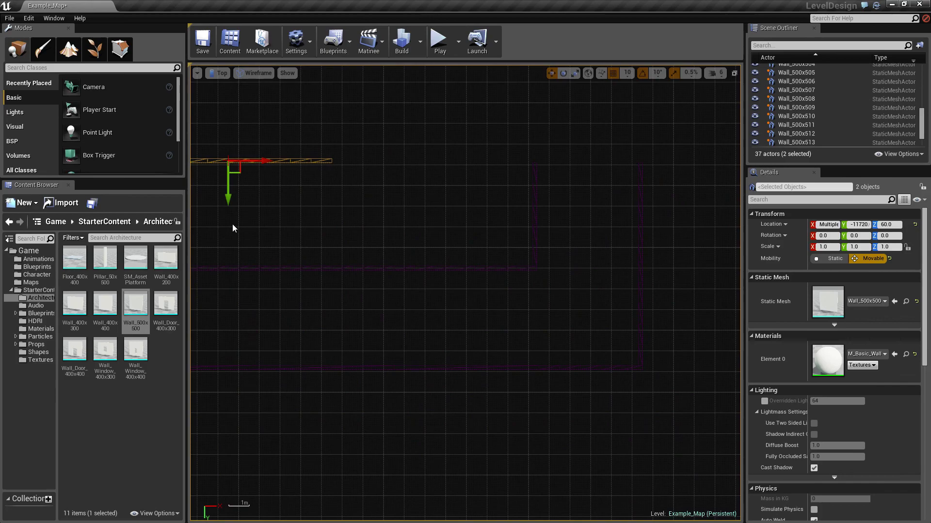
left_click(637, 309, "ctrl")
left_click(639, 208, "ctrl")
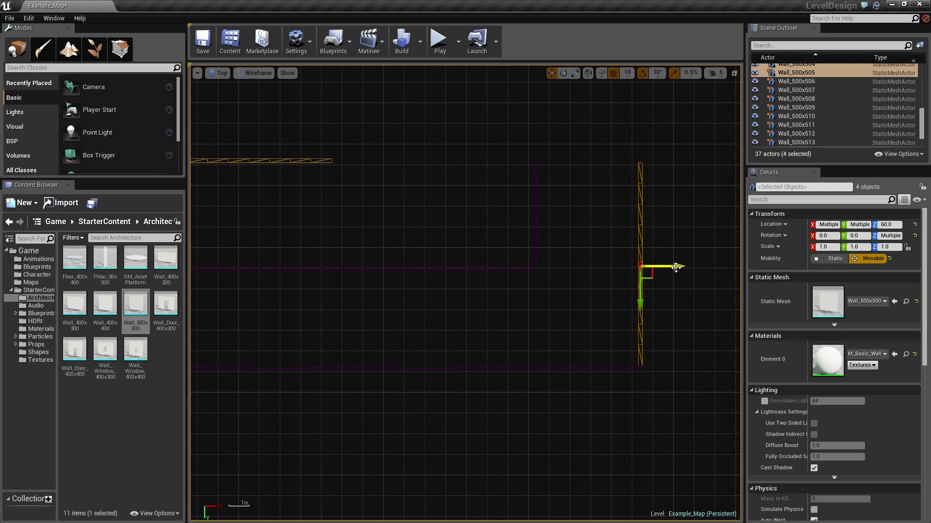
left_click_drag(676, 266, 342, 266, "alt")
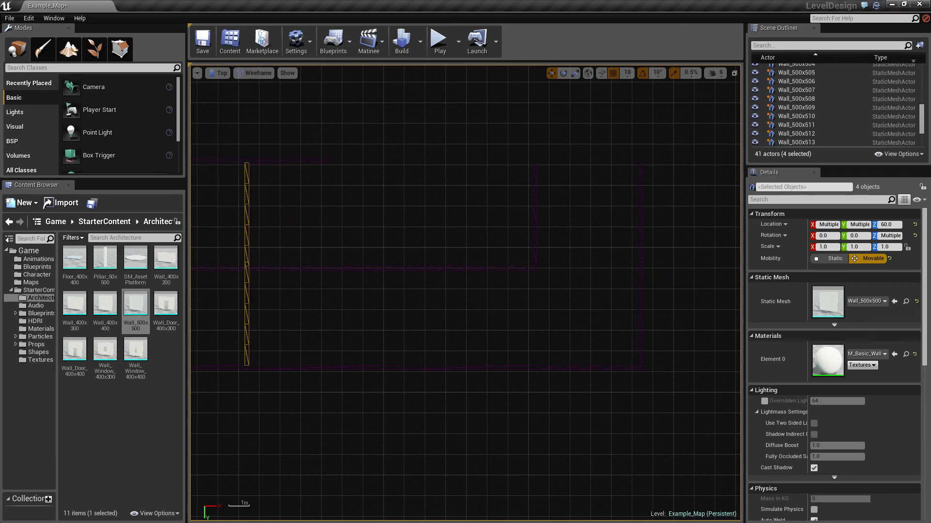
right_click_drag(500, 210, 798, 246)
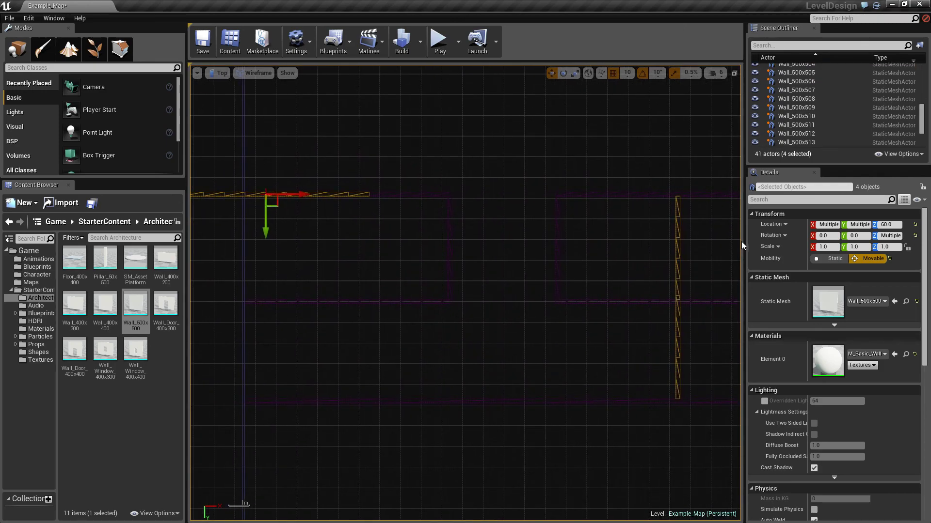
key("ctrl+z")
Duplicate the two end-wall segments at X -18460 and place the copies at X -19960, running outward from the end of the new wall row
right_click_drag(572, 276, 204, 275)
left_click(555, 264)
left_click(675, 284)
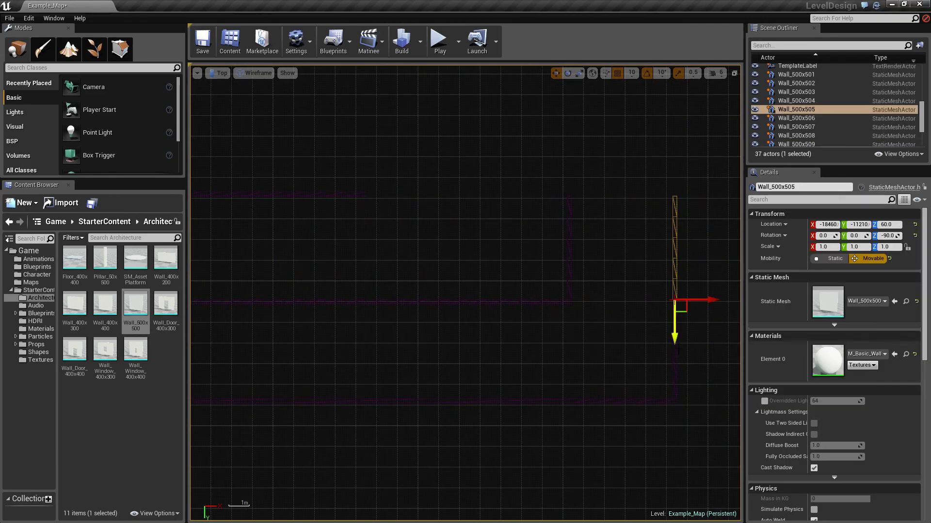
left_click(674, 353, "ctrl")
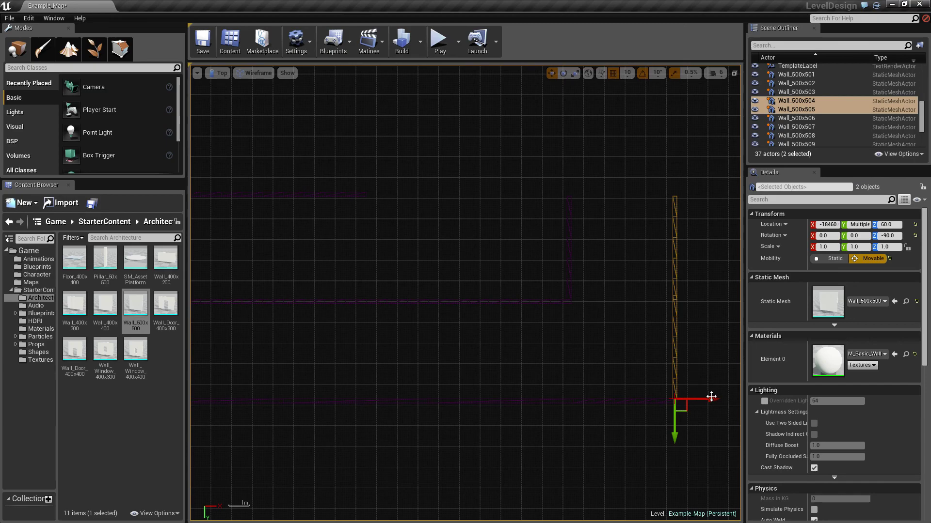
left_click_drag(711, 397, 390, 397, "alt")
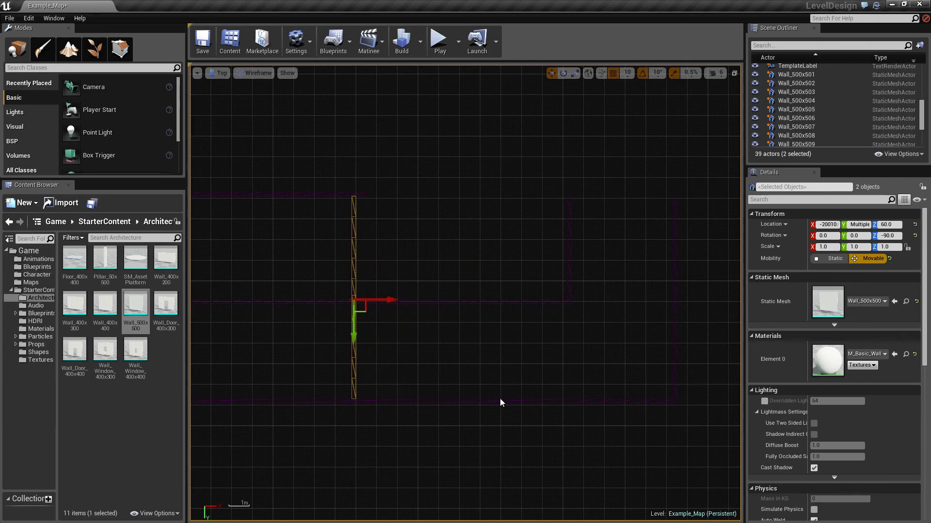
left_click_drag(349, 336, 349, 128)
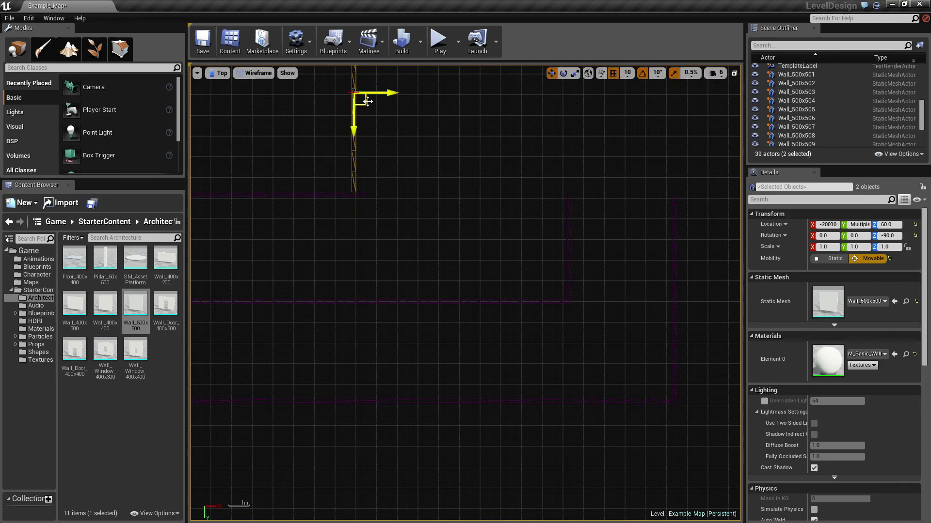
mouse_move(391, 92)
left_mouse_down()
mouse_move(407, 96)
mouse_move(401, 102)
left_mouse_up()
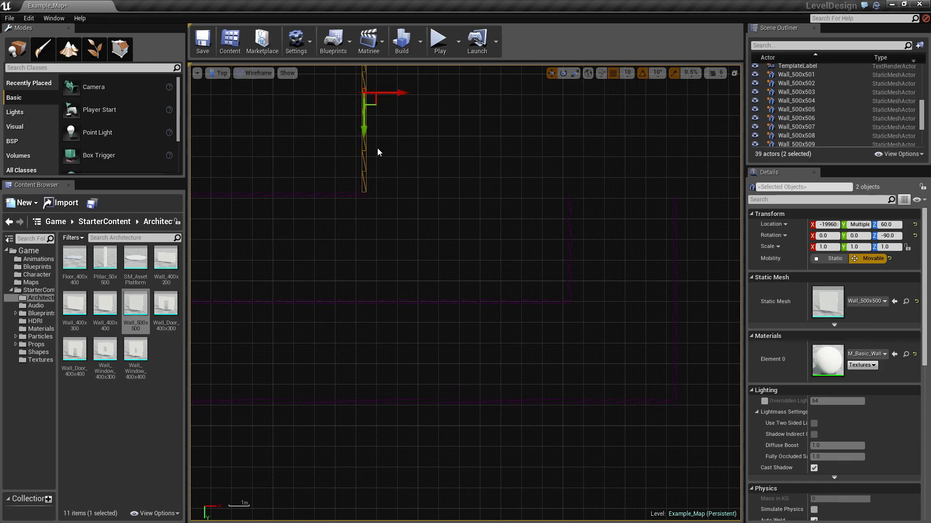
Duplicate the new room's side-wall pair to the opposite side, align the copies at X -22440 with the wall row's outer end, and deselect them
mouse_move(377, 152)
right_mouse_down()
mouse_move(453, 241)
mouse_move(614, 384)
mouse_move(596, 388)
mouse_move(695, 346)
mouse_move(696, 370)
right_mouse_up()
scroll(696, 370, "down", 2)
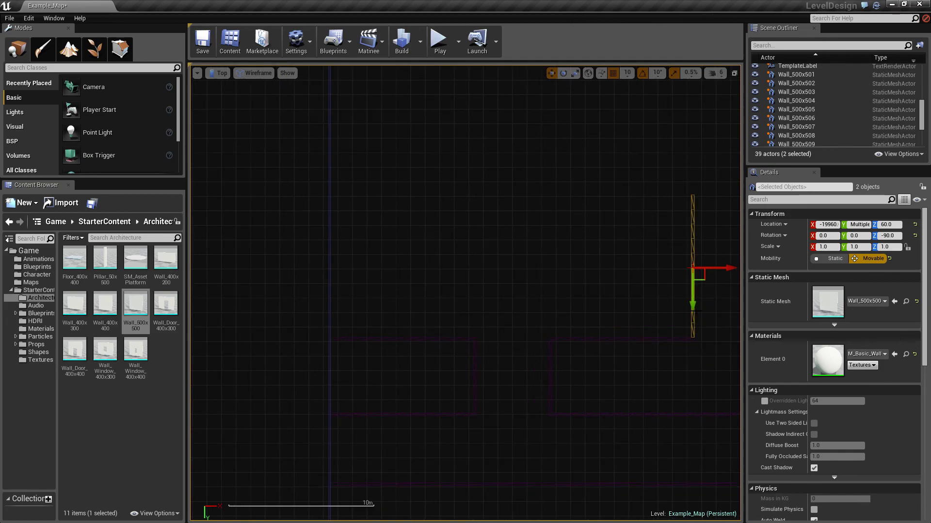
left_click_drag(718, 267, 358, 267, "alt")
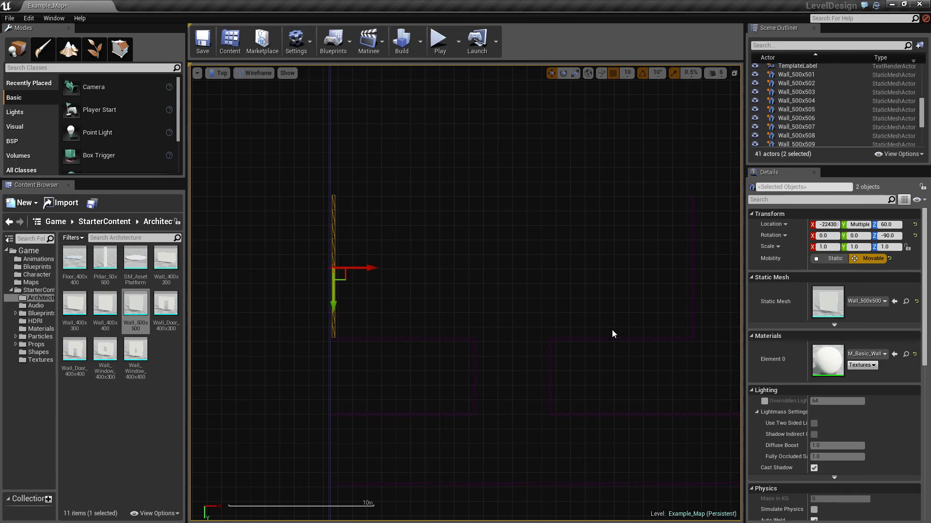
scroll(334, 348, "up", 6)
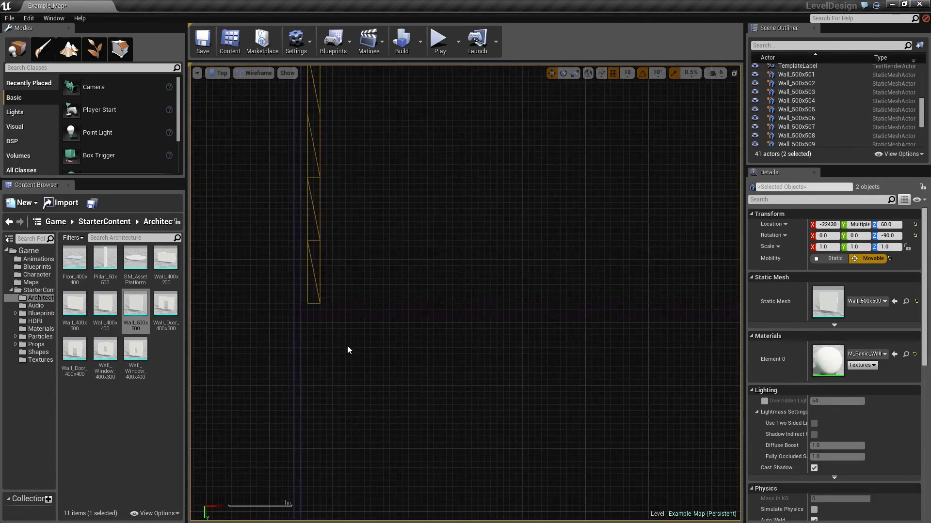
scroll(347, 350, "up", 2)
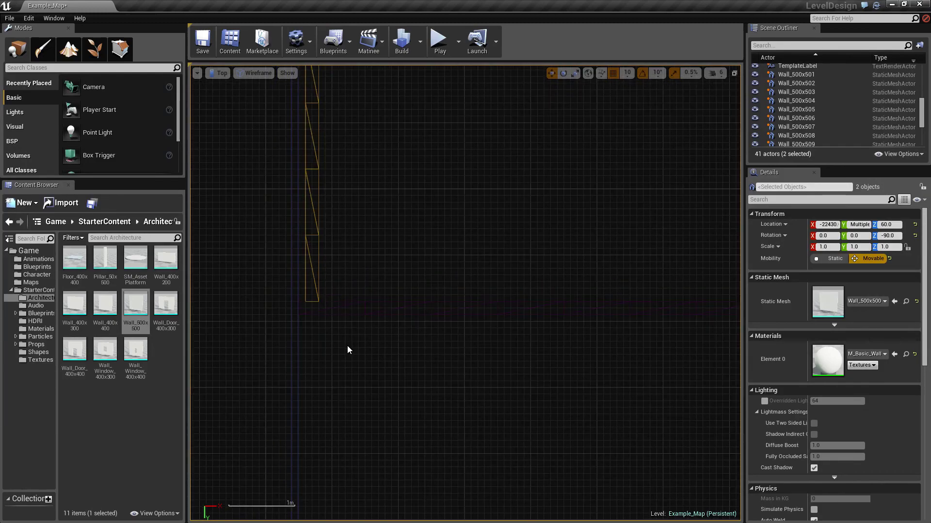
right_click_drag(373, 292, 417, 499)
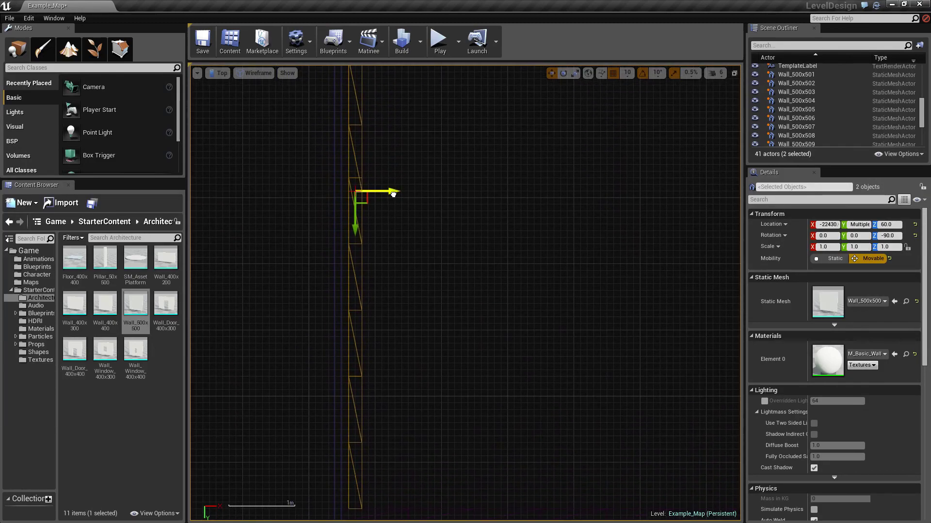
left_click_drag(393, 194, 386, 194)
right_click_drag(484, 291, 208, 241)
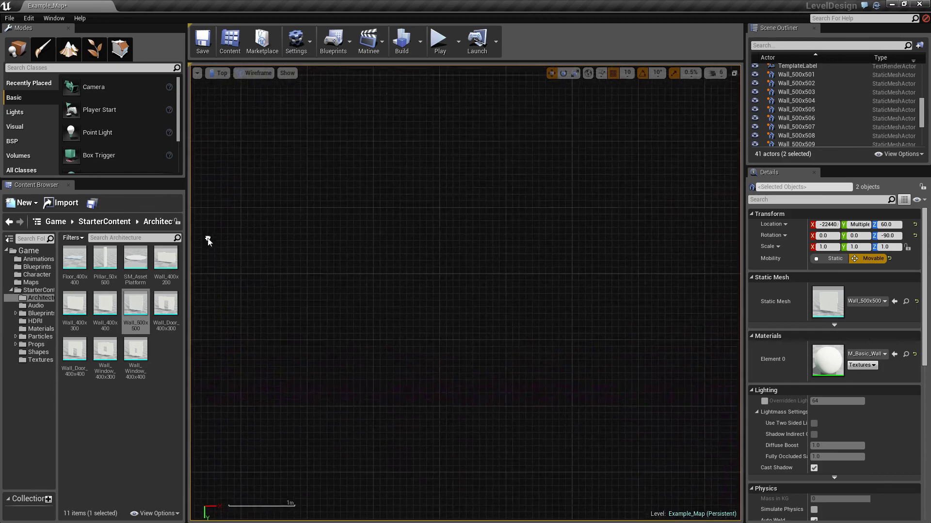
left_click(374, 303)
scroll(435, 312, "down", 5)
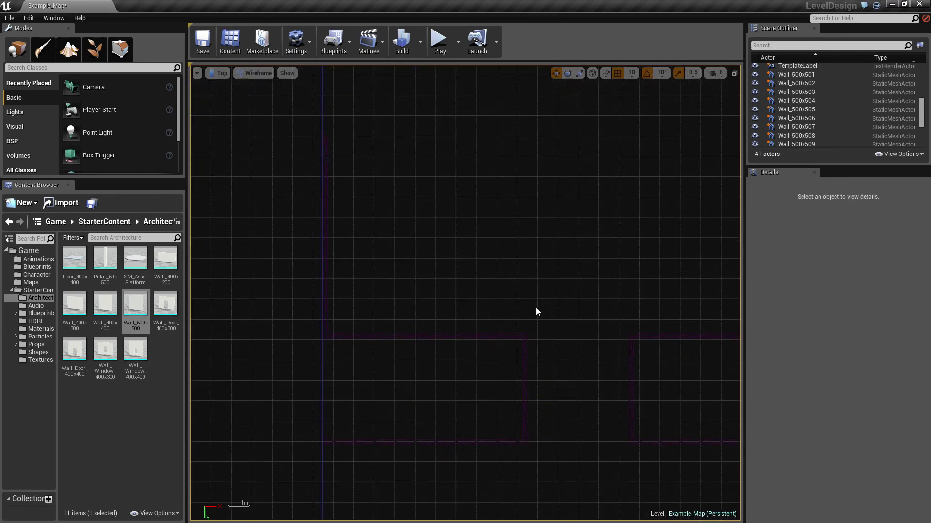
right_click_drag(536, 312, 475, 417)
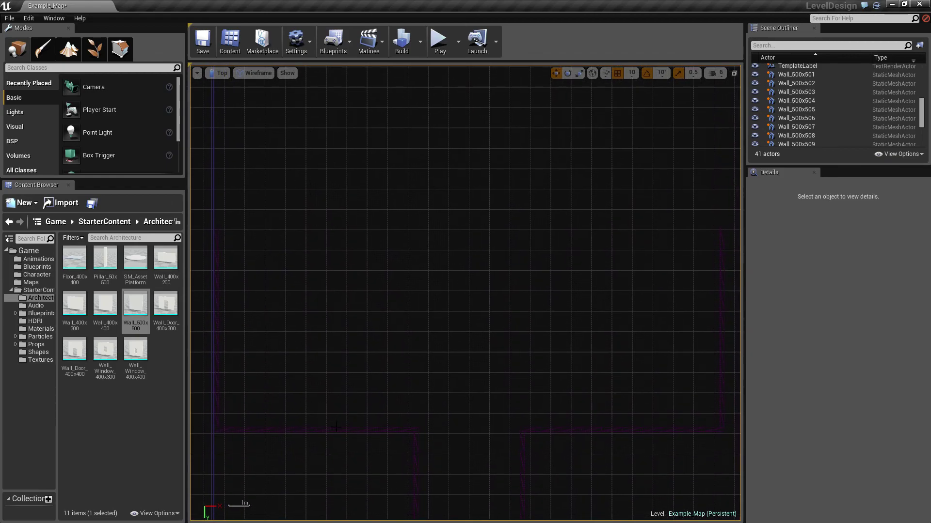
Duplicate the four wall segments at Y -11720 together and place the copies across the new room at Y -12730
left_click(336, 428)
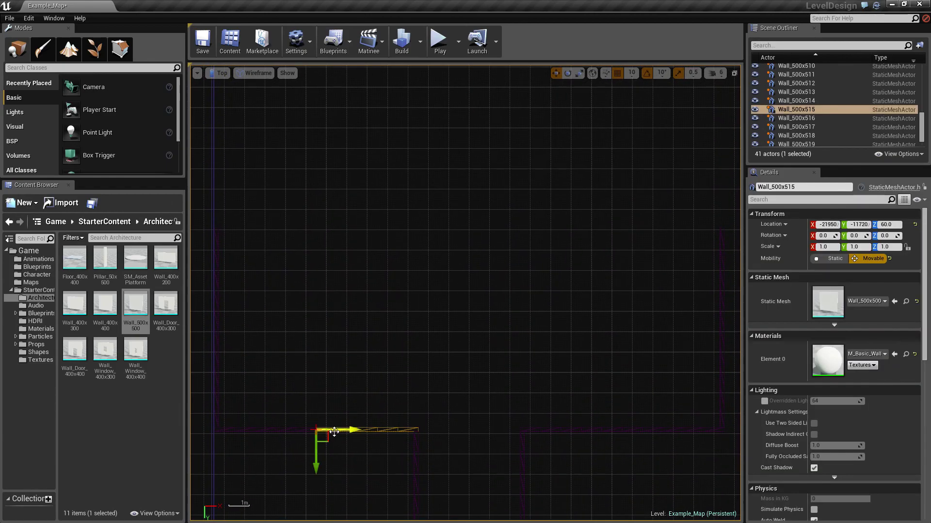
left_click(290, 430, "ctrl")
left_click(591, 430, "ctrl")
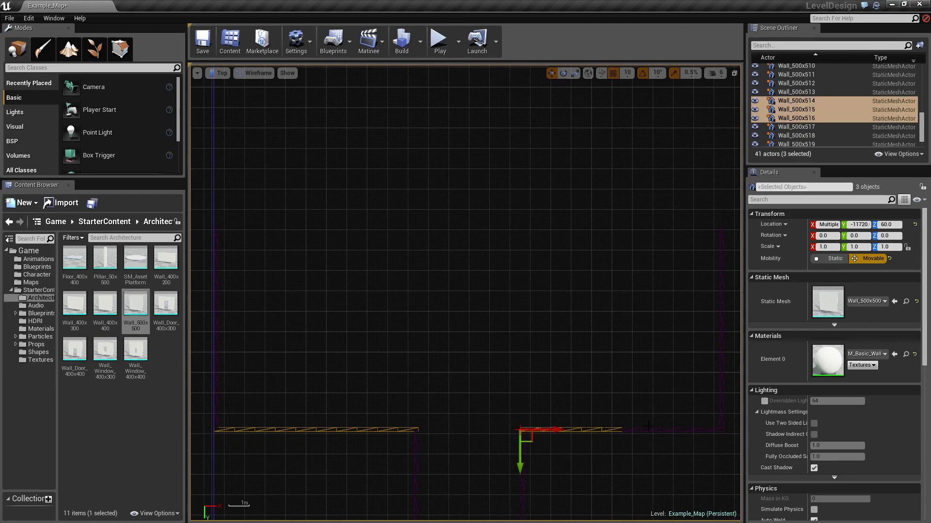
left_click(678, 430, "ctrl")
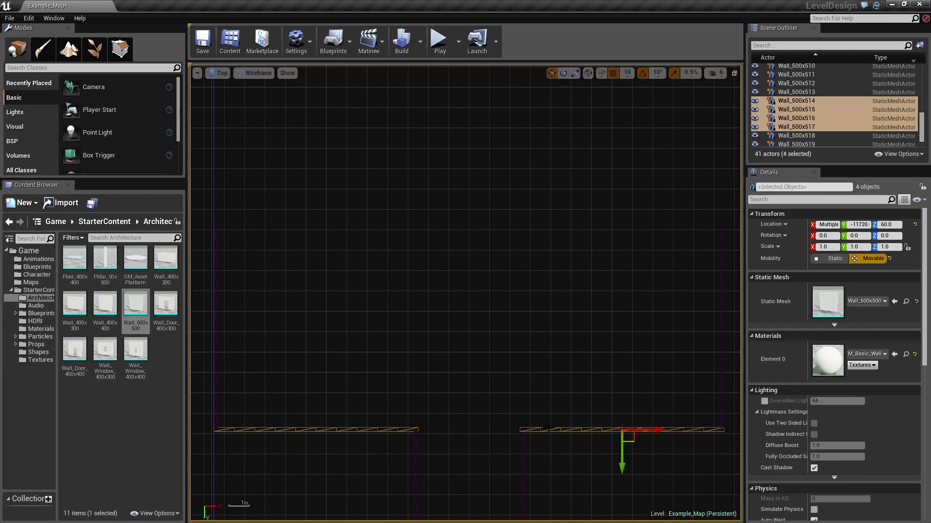
left_click_drag(622, 451, 621, 244, "alt")
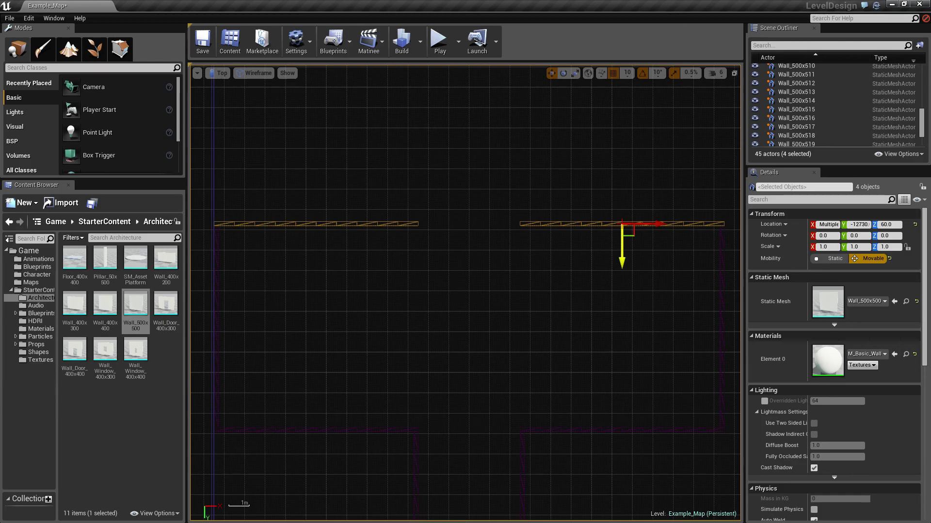
Align the copied wall row with the ends of the room's side walls at Y -12720 and deselect it
scroll(621, 349, "up", 5)
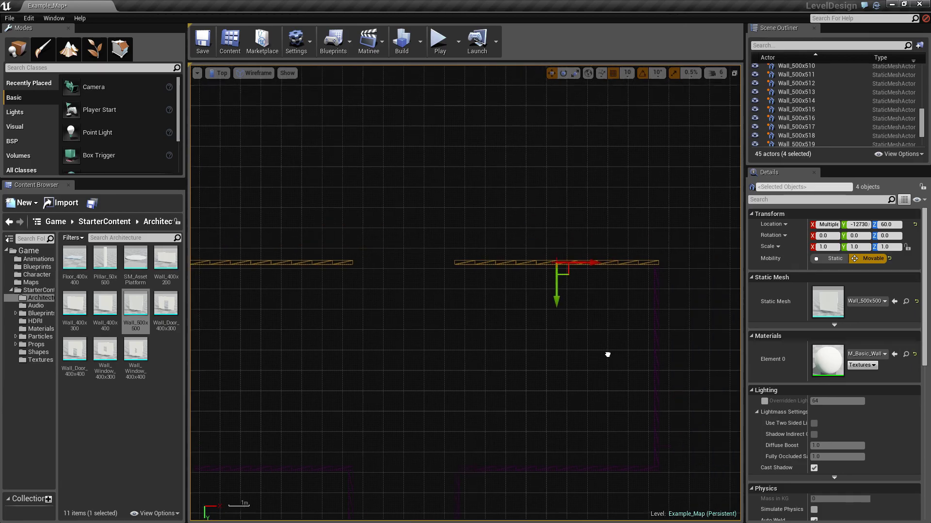
scroll(622, 343, "up", 1)
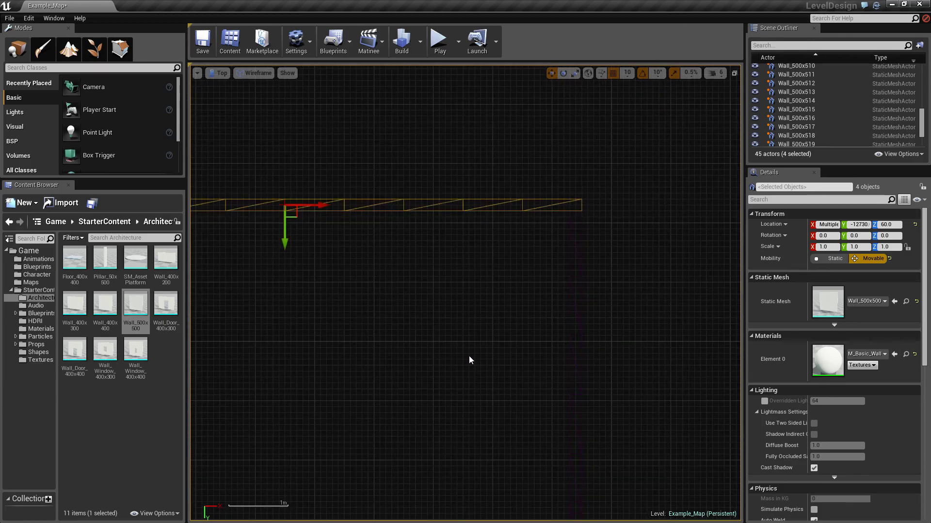
right_click_drag(495, 330, 341, 281)
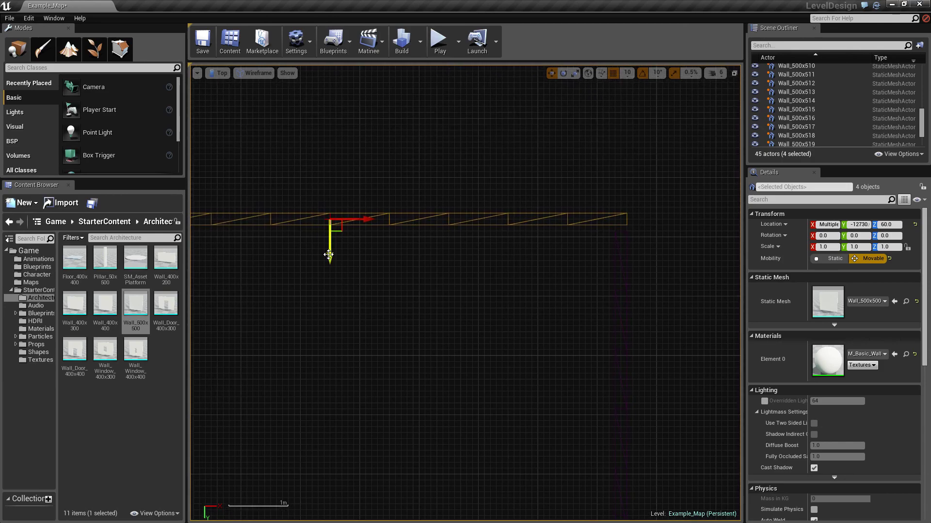
left_click_drag(329, 256, 332, 262)
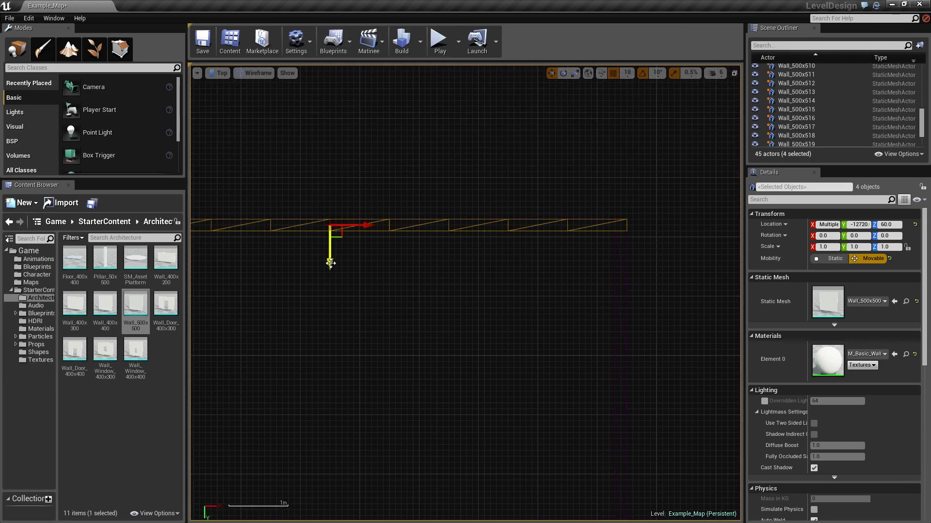
right_click_drag(305, 290, 864, 321)
right_click_drag(340, 324, 705, 327)
right_click_drag(401, 328, 702, 311)
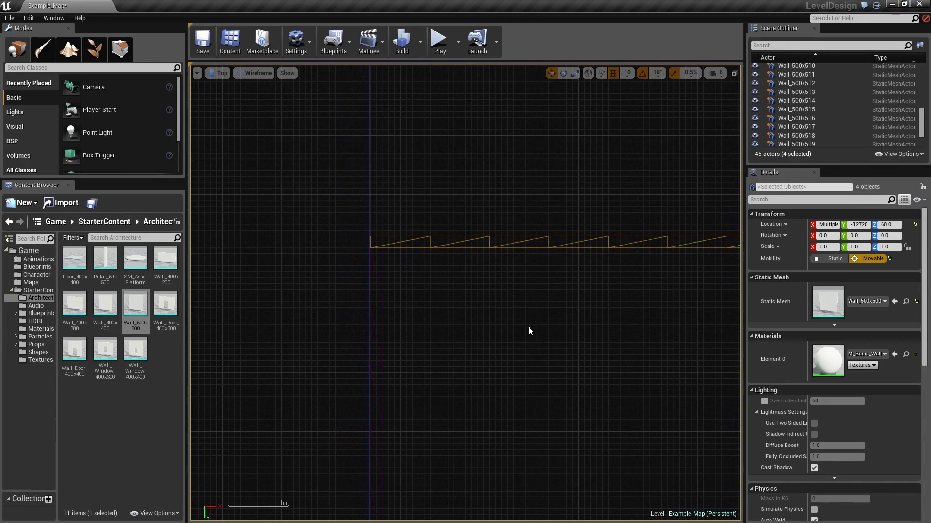
right_click_drag(574, 330, 378, 320)
left_click(534, 341)
Duplicate the short connecting wall at X -21460 to X -22420 and move the copy across the corridor's open end
right_click_drag(534, 341, 408, 279)
scroll(408, 278, "down", 6)
scroll(408, 281, "down", 5)
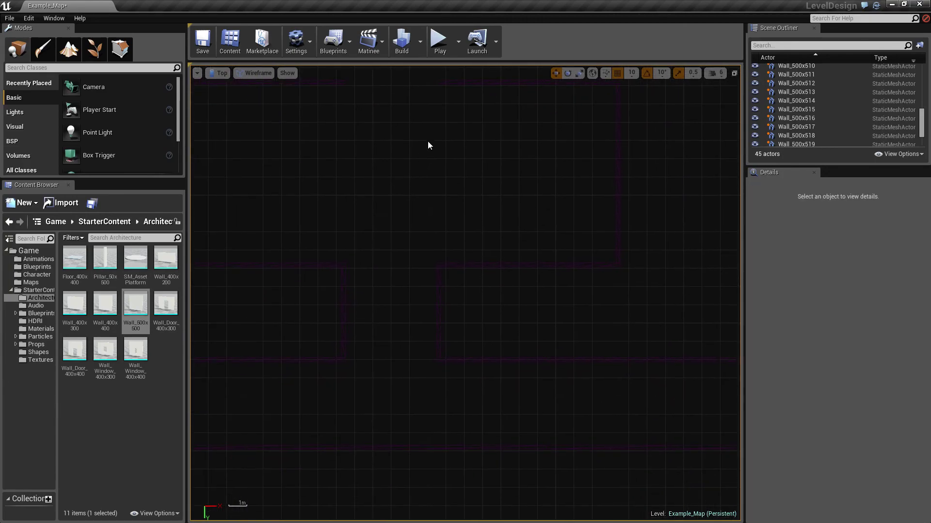
right_click_drag(440, 199, 520, 311)
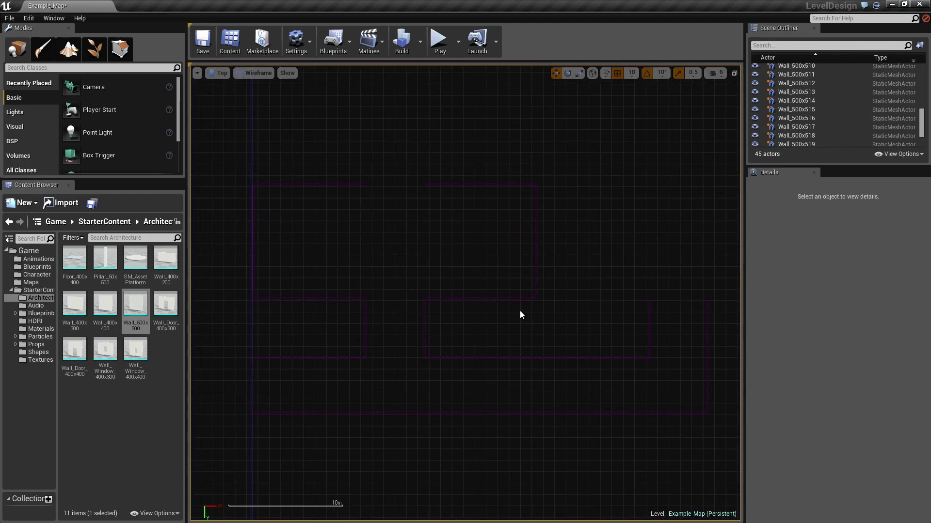
left_click(363, 316)
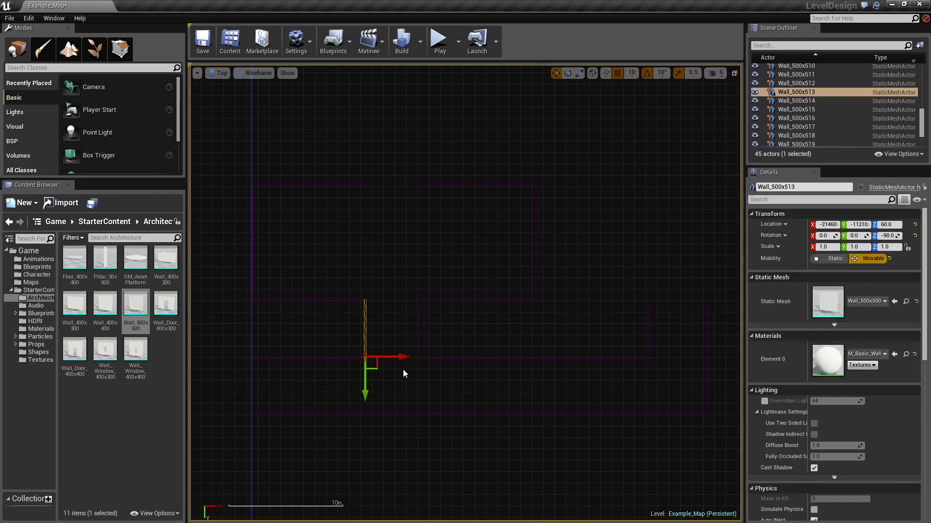
left_click_drag(406, 357, 297, 357, "alt")
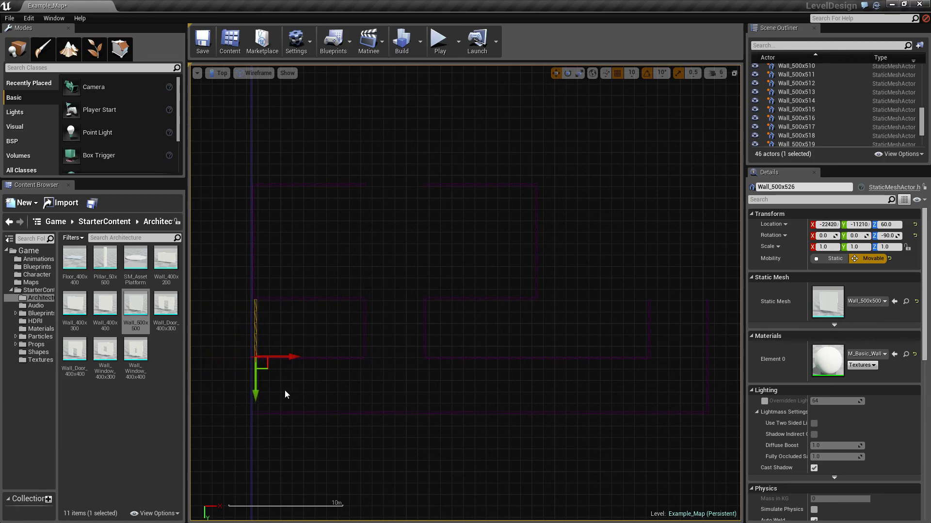
left_click_drag(257, 390, 257, 447)
left_click(333, 440)
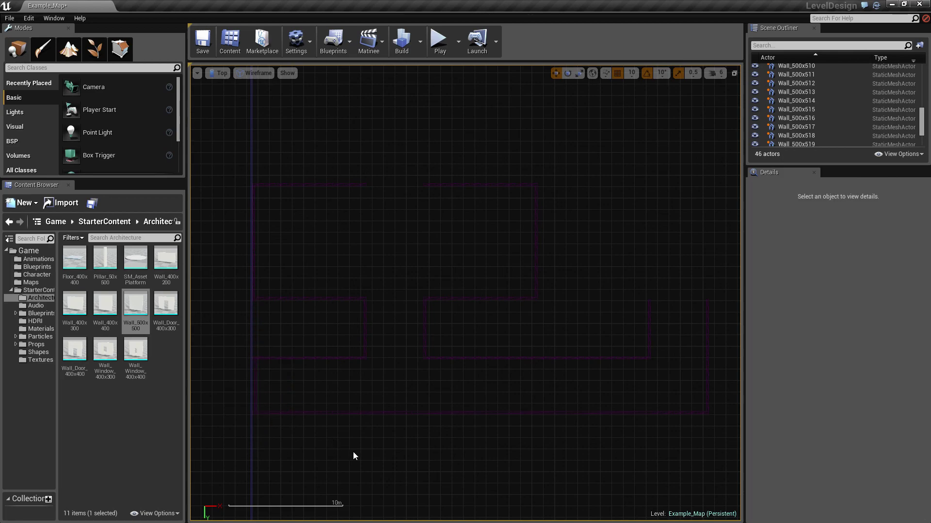
Shift the corridor's new end wall outward until it lines up with the outer ends of the wall rows, and deselect it
scroll(264, 400, "up", 5)
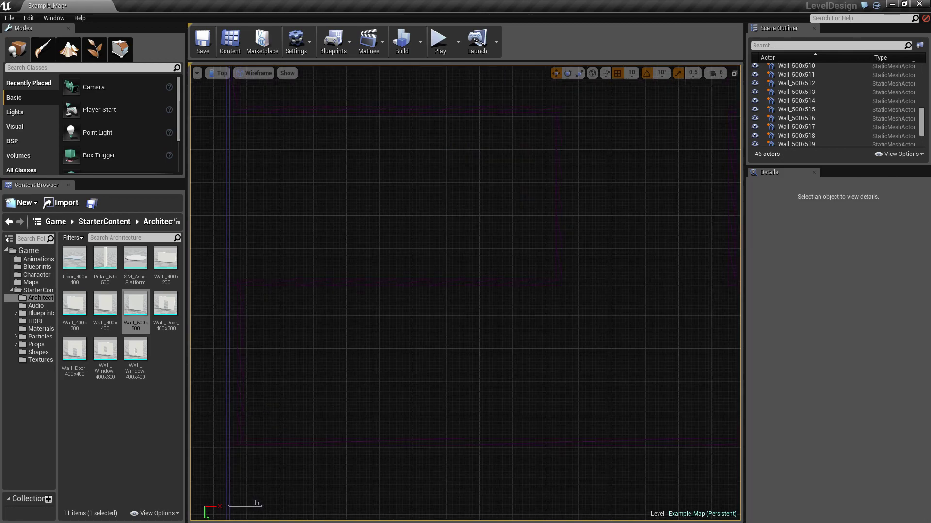
left_click(241, 432)
left_click_drag(282, 445, 274, 446)
left_click(312, 362)
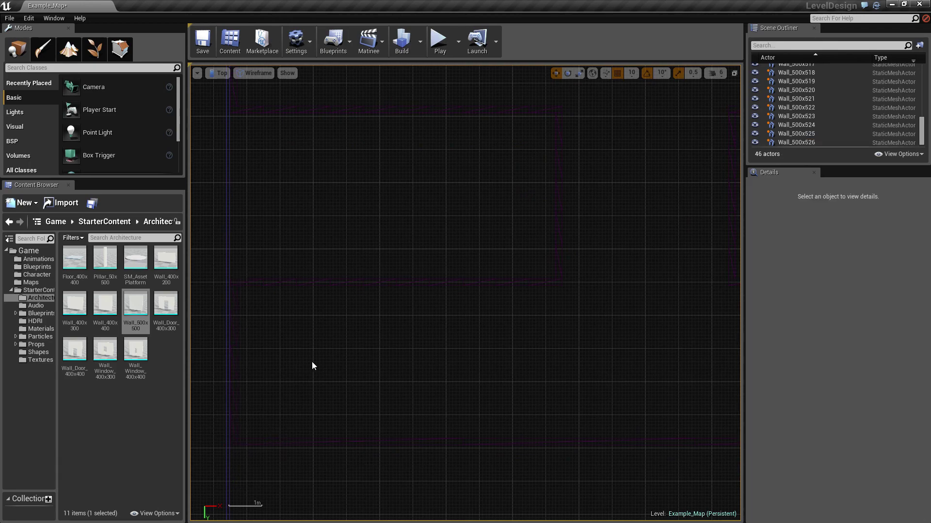
Play-test the level from the perspective view, running along the corridor and through the side opening into the new room, and stop the session
left_click(220, 74)
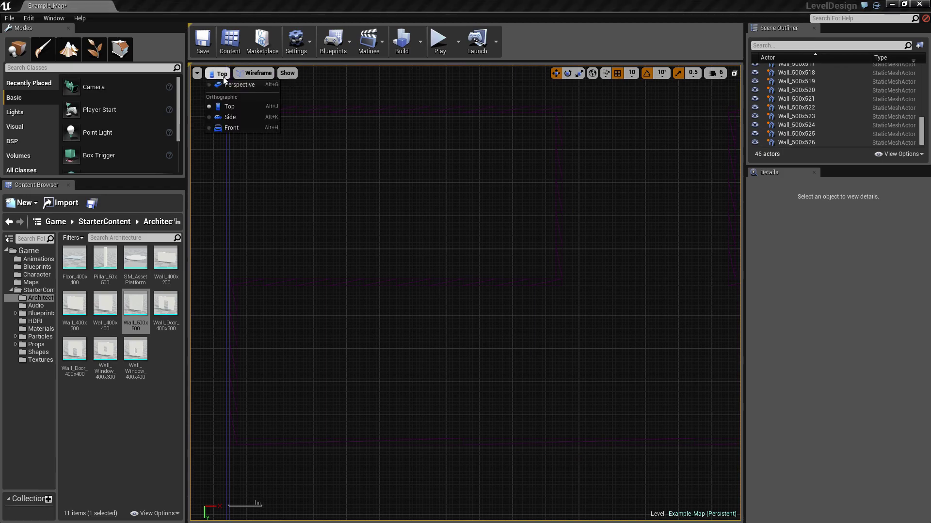
left_click(228, 89)
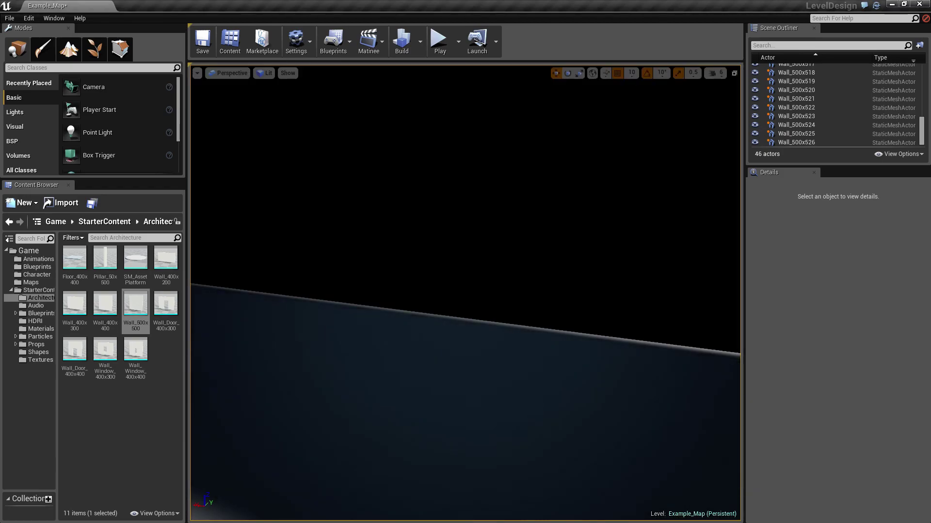
right_click(409, 278)
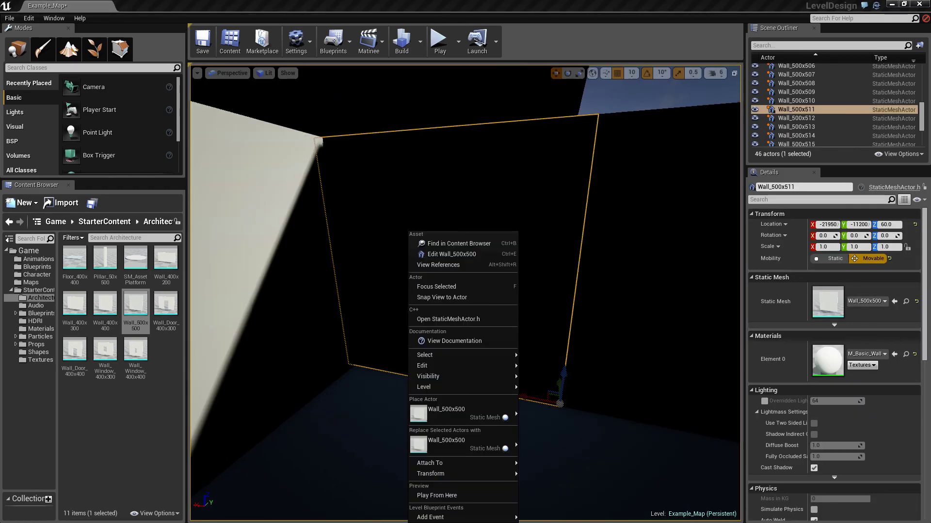
left_click(431, 286)
right_click_drag(465, 291, 339, 293)
right_click_drag(431, 287, 431, 286)
left_click(439, 41)
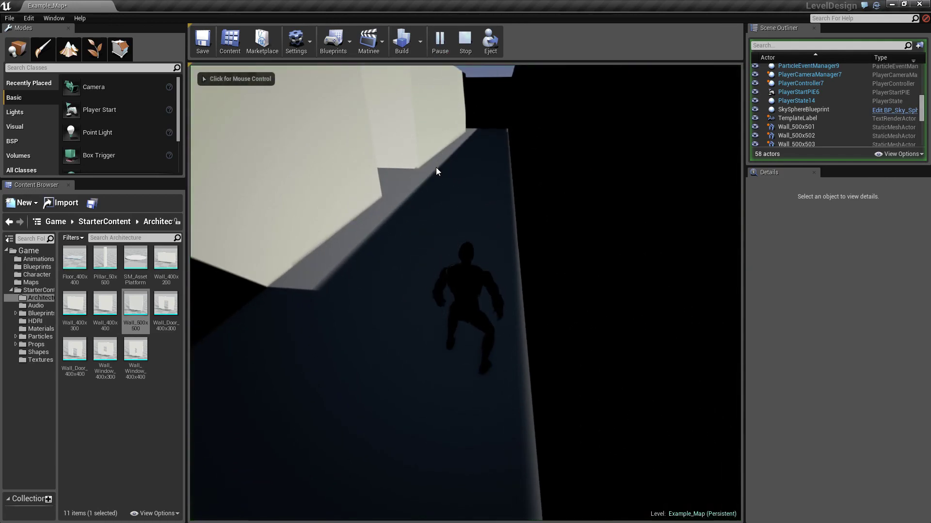
left_click(436, 167)
key("w")
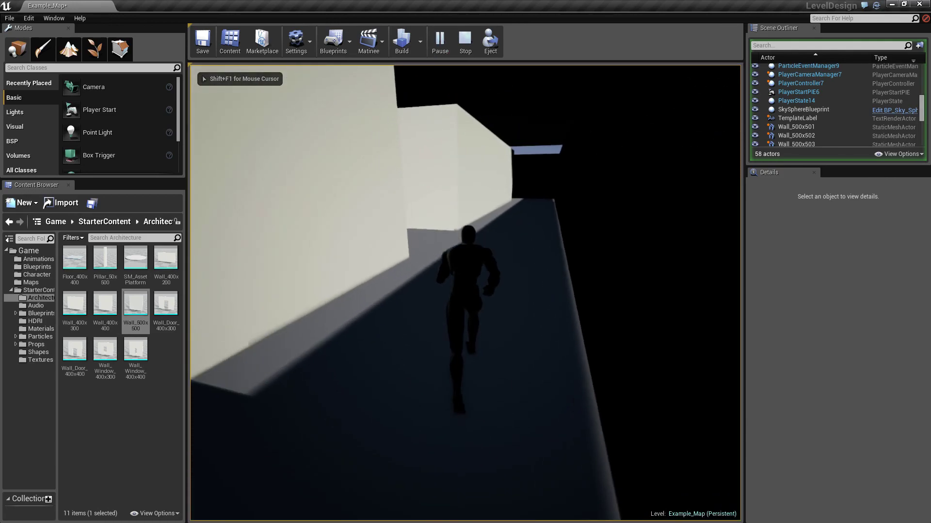
key("d")
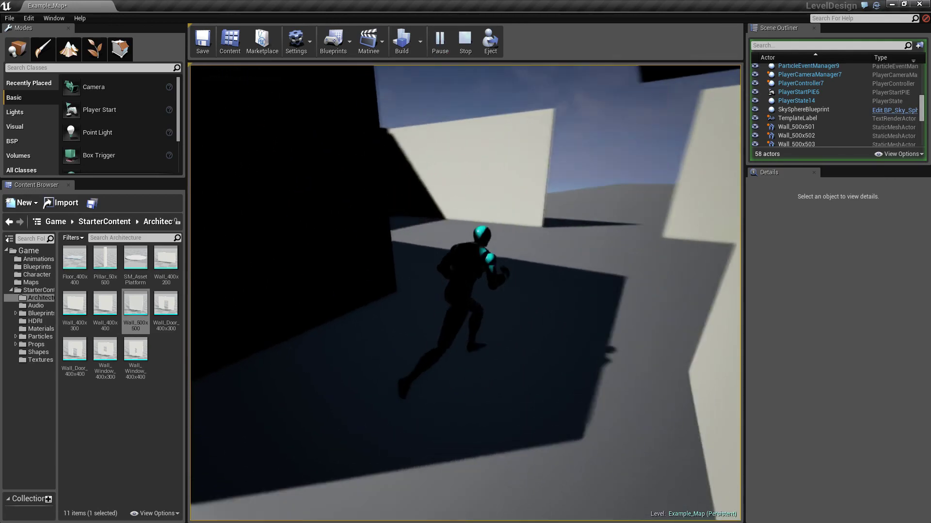
key("s")
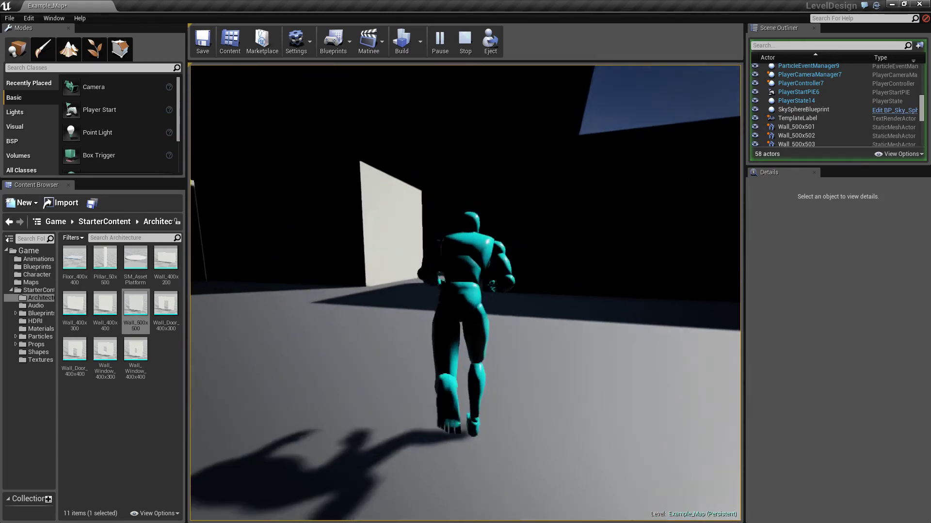
key("w")
key("w")
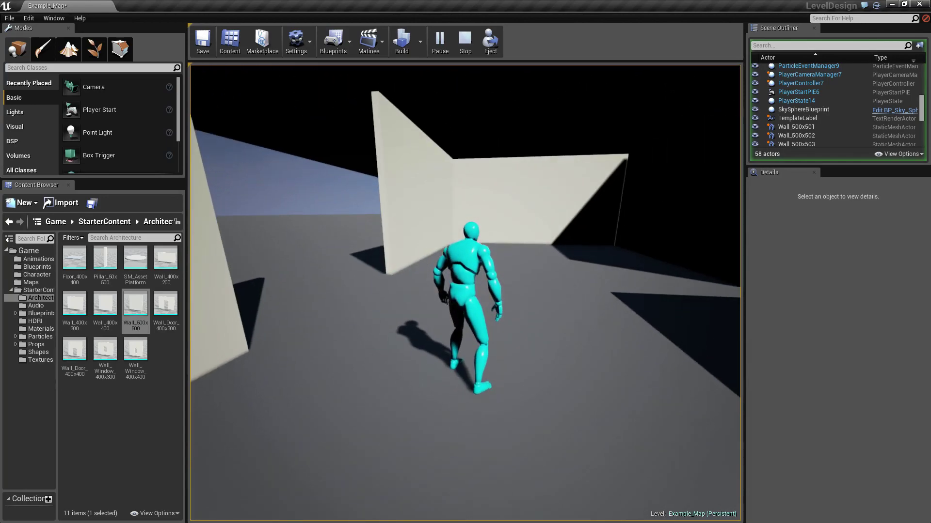
key("Escape")
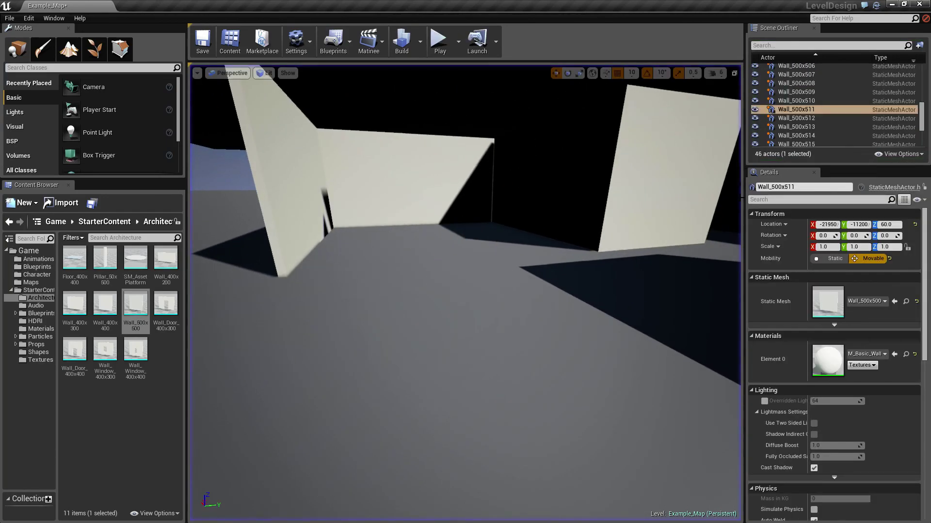
In the top view, select the new room's four far end-wall segments and move them outward to Y -13310
left_click(231, 75)
left_click(240, 106)
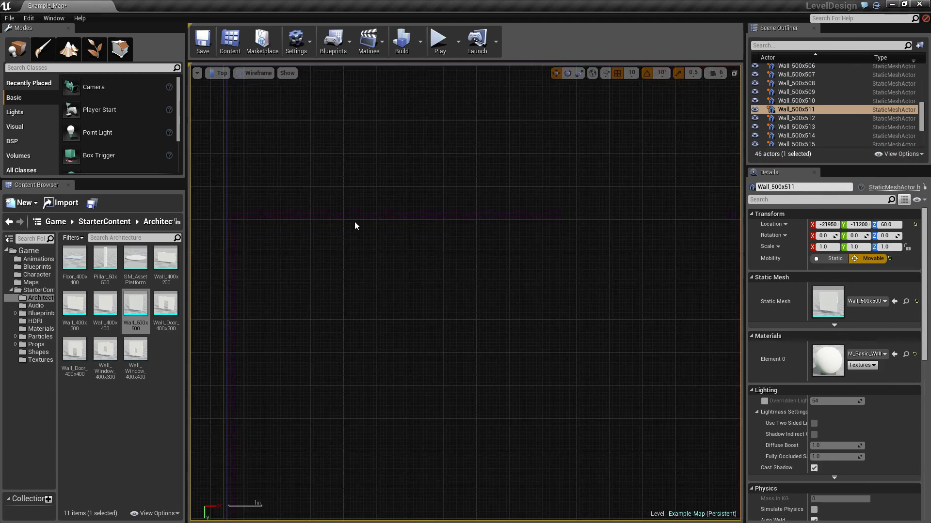
scroll(505, 228, "down", 4)
right_click_drag(577, 265, 494, 250)
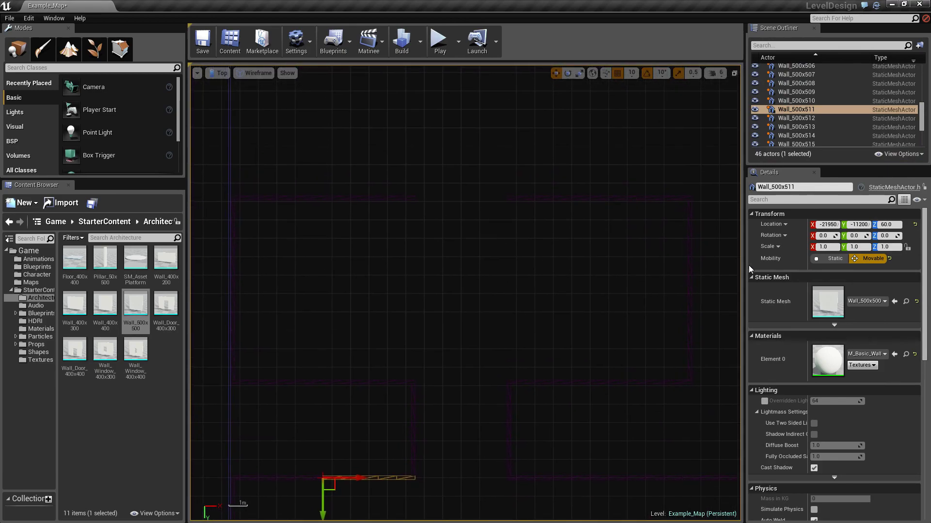
left_click(600, 197)
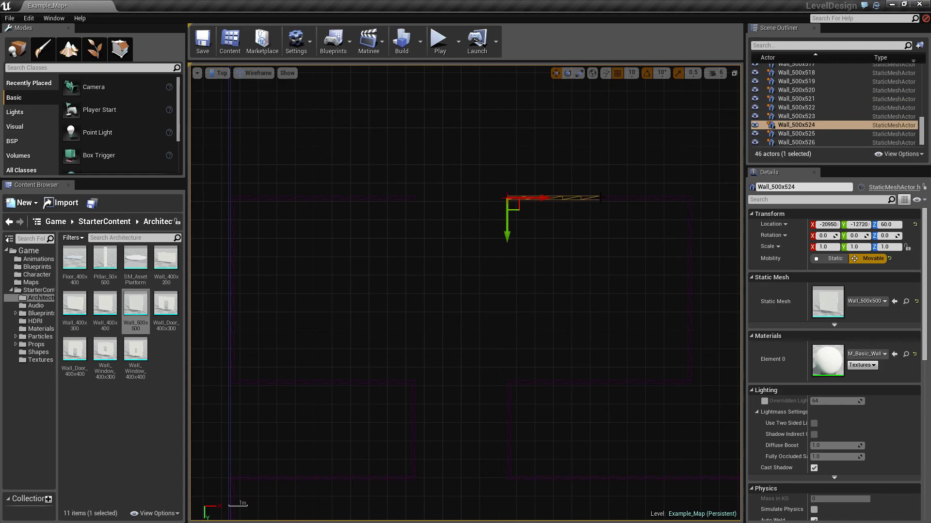
left_click(633, 198, "ctrl")
left_click(328, 198, "ctrl")
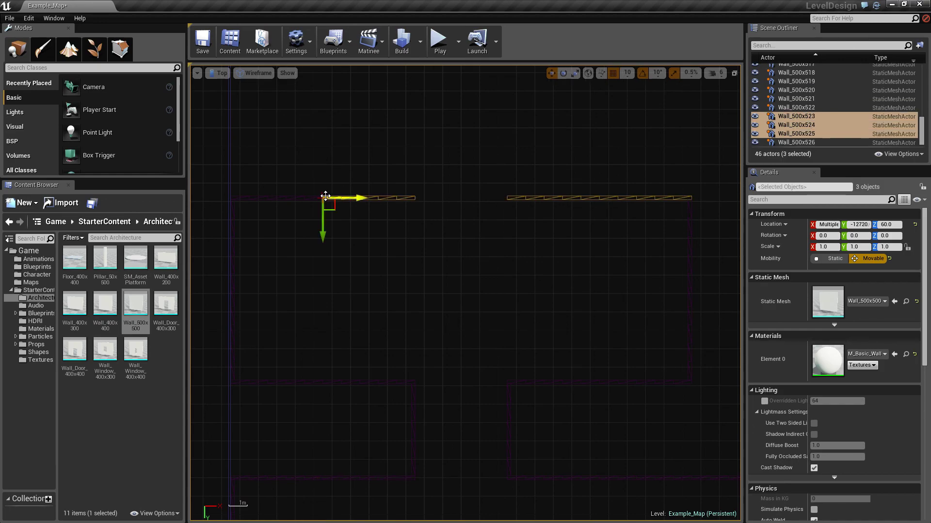
left_click(298, 200, "ctrl")
left_click_drag(231, 235, 246, 124)
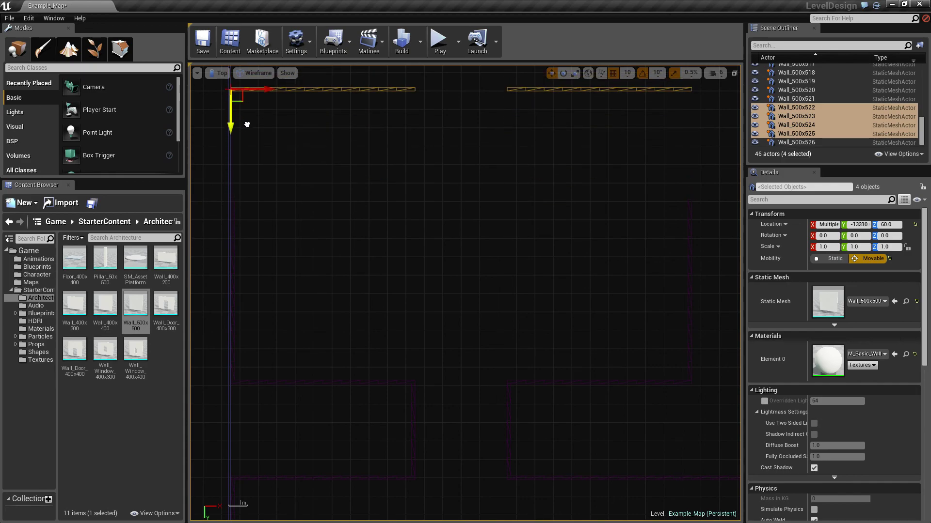
left_click(233, 234, "ctrl")
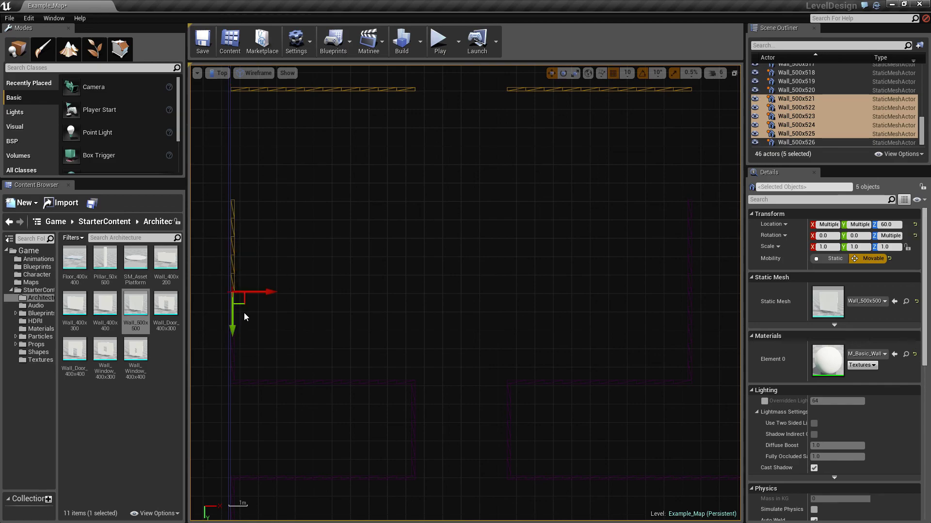
left_click_drag(233, 320, 233, 224, "alt")
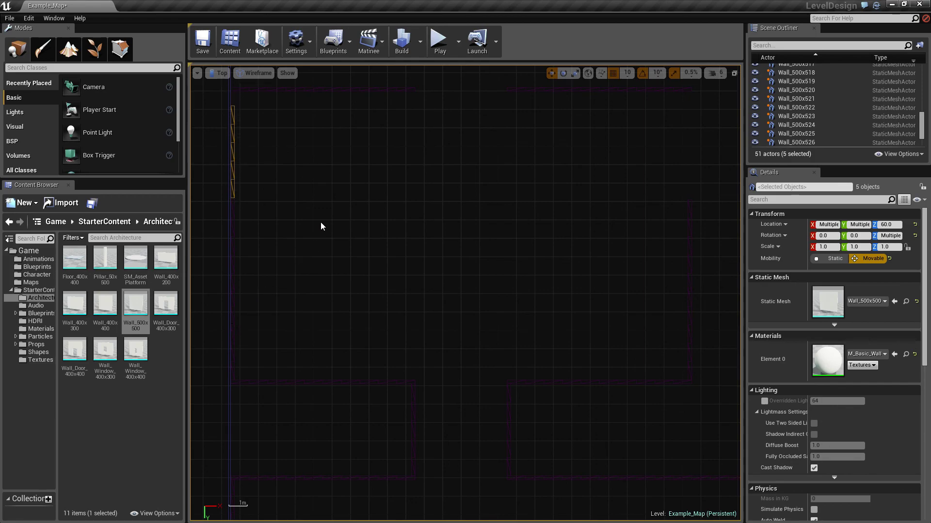
right_click_drag(321, 226, 336, 246)
key("ctrl+z")
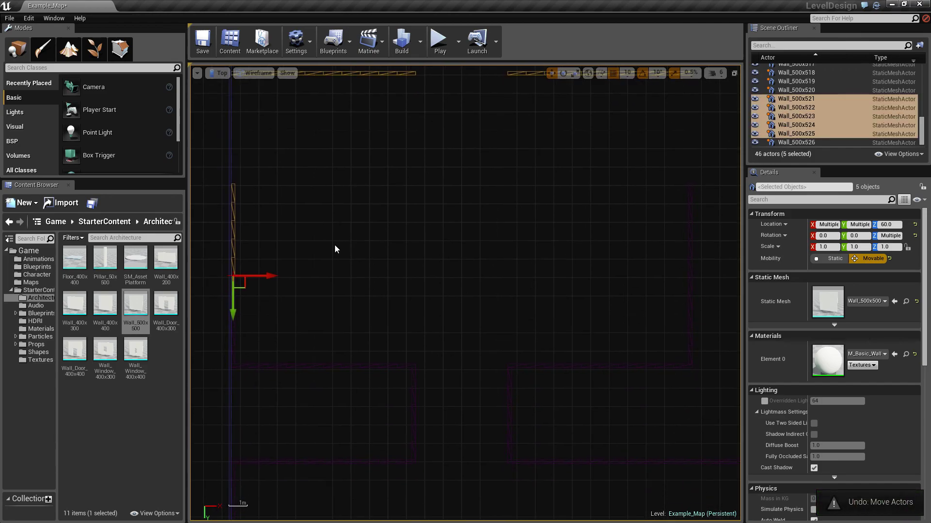
left_click(304, 211)
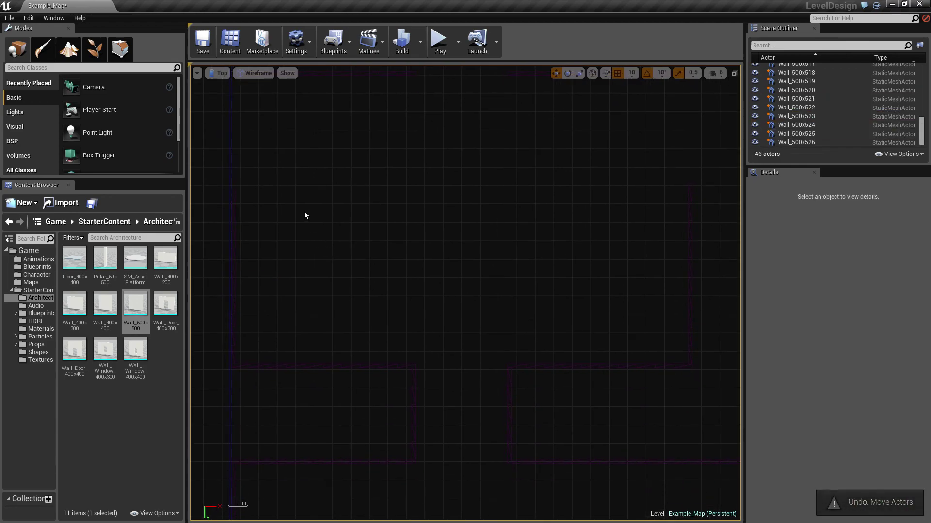
Move the upper segment of the new room's side wall at X -22440 outward to Y -12800, meeting the far end wall
left_click(233, 227)
right_click_drag(260, 212, 270, 282)
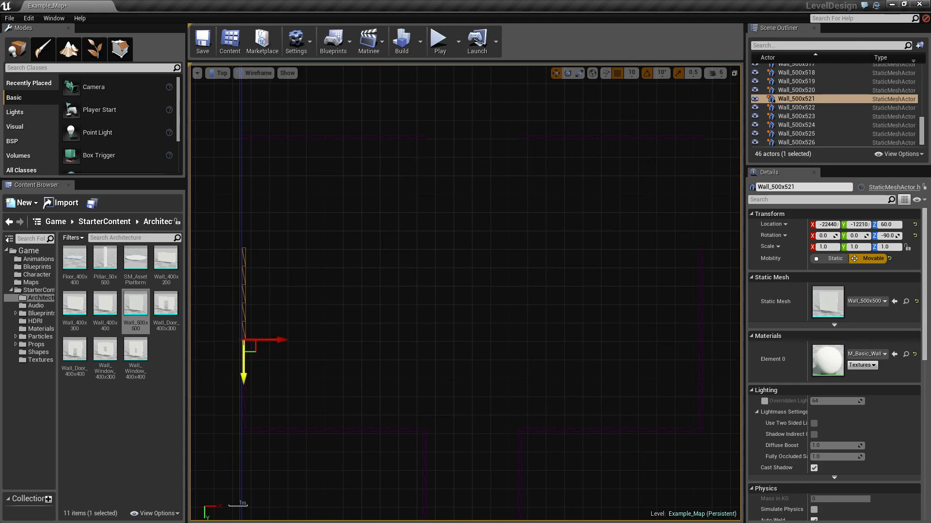
left_click_drag(246, 373, 249, 266)
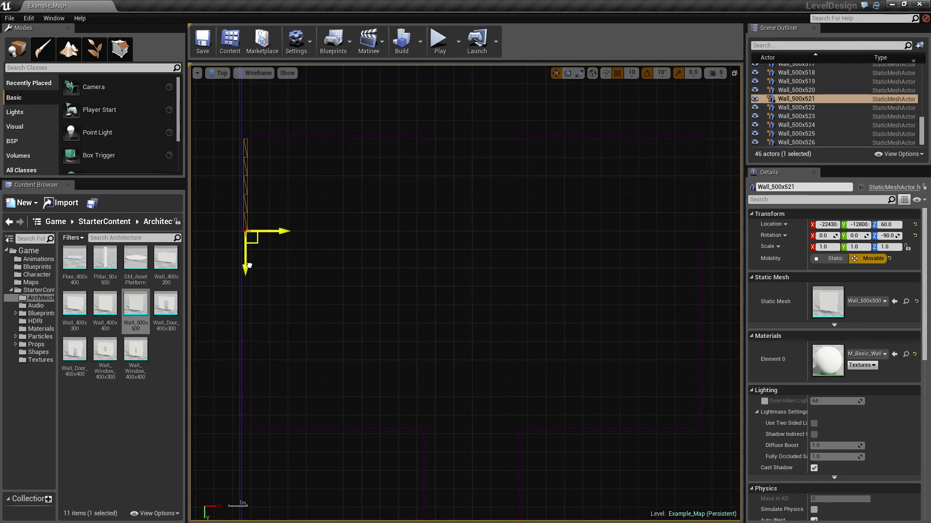
left_click_drag(249, 265, 246, 315)
scroll(231, 190, "up", 5)
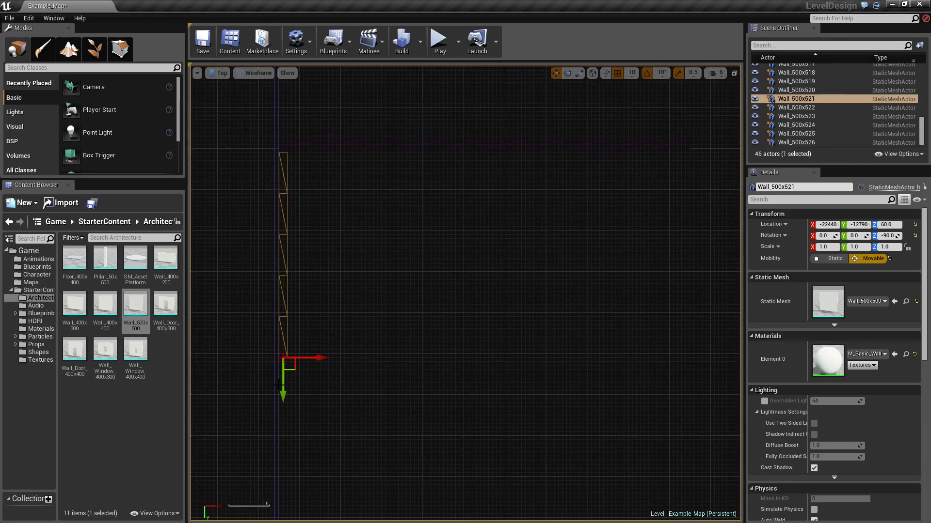
left_click_drag(284, 387, 286, 381)
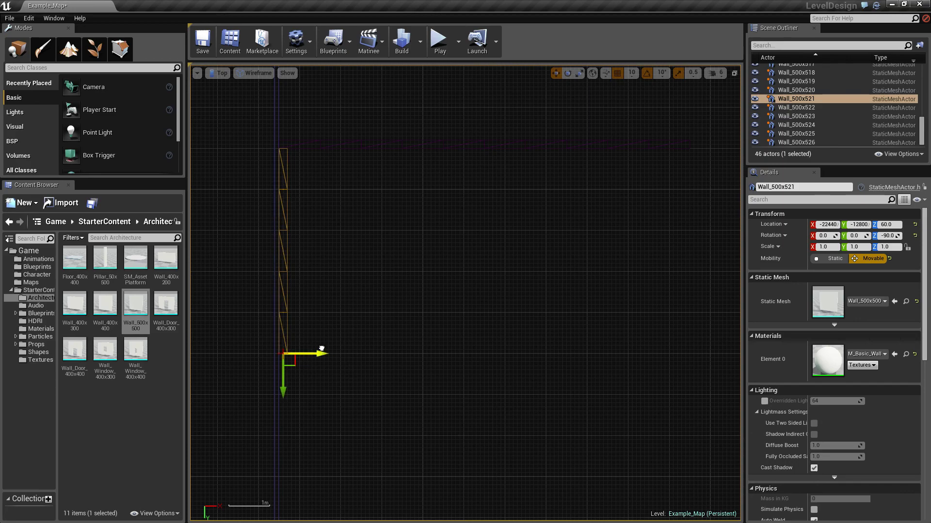
Duplicate the moved side-wall segment toward the corridor to fill the gap in the room's side wall, and deselect the copy
right_click_drag(334, 371, 315, 223)
right_click_drag(354, 279, 380, 120)
right_click_drag(335, 224, 382, 296)
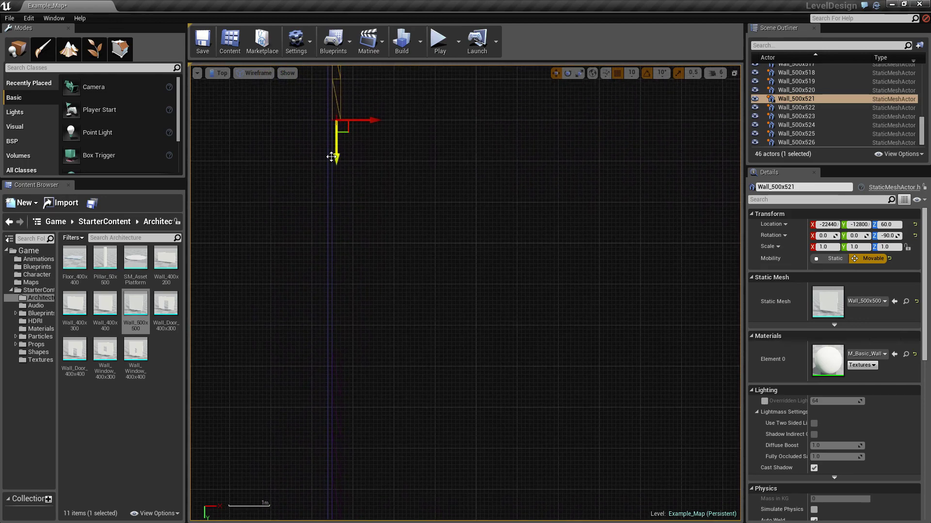
left_click_drag(336, 154, 336, 359, "alt")
left_click(417, 121)
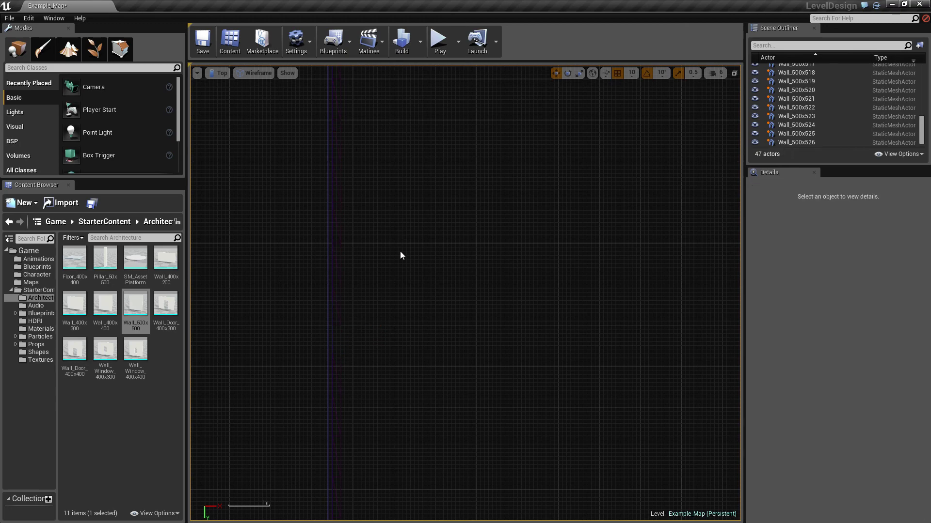
right_click_drag(398, 266, 395, 144)
scroll(364, 192, "up", 4)
scroll(366, 195, "up", 4)
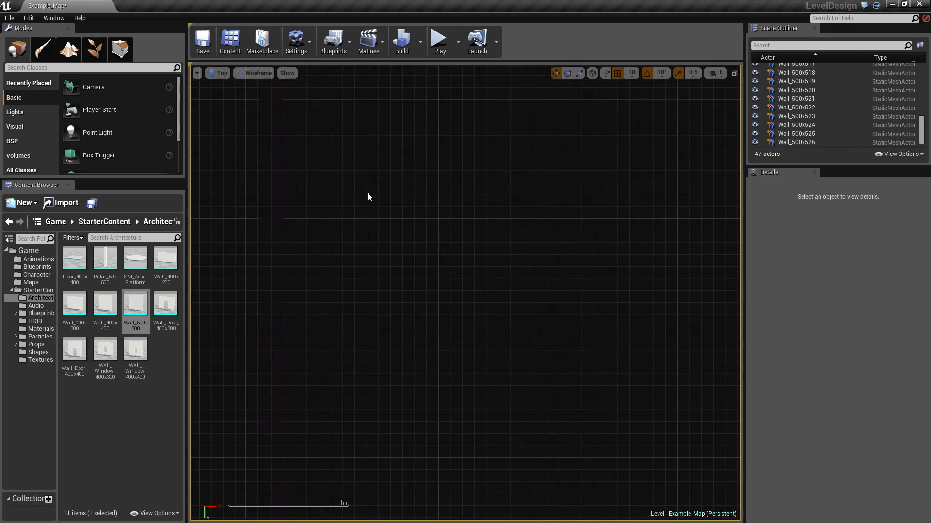
right_click_drag(352, 237, 301, 260)
scroll(305, 290, "down", 4)
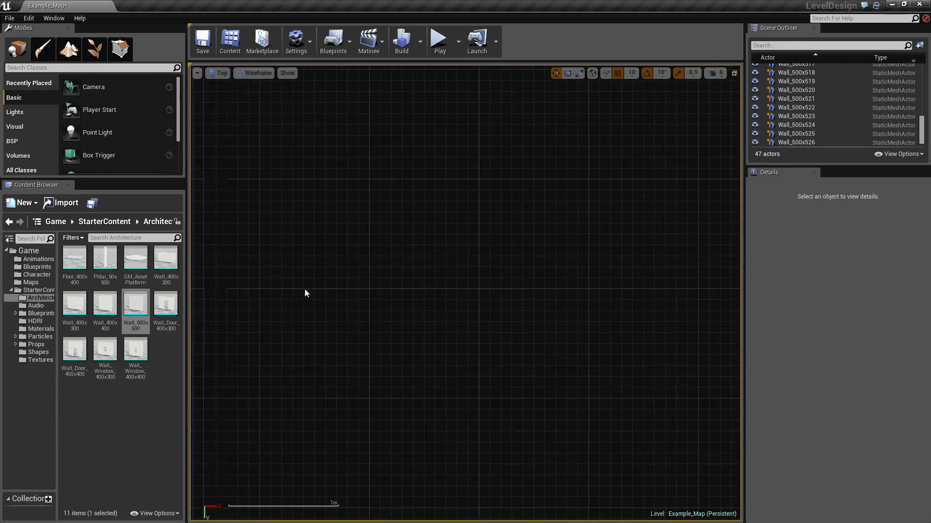
scroll(311, 290, "down", 3)
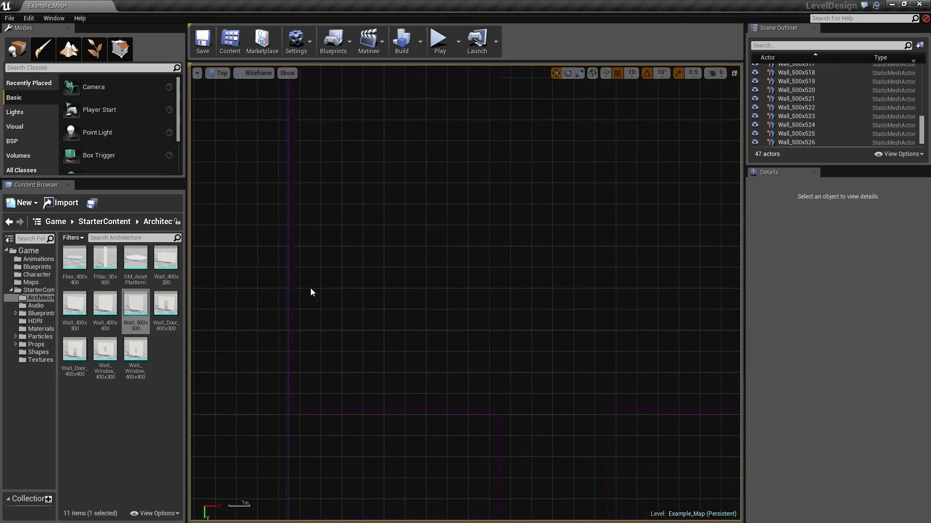
Scale the outer segment of the room's opposite side wall, at X -19960, to 2.5 along its length
right_click_drag(440, 264, 335, 350)
right_click_drag(429, 334, 273, 325)
right_click_drag(637, 277, 568, 266)
scroll(461, 284, "up", 4)
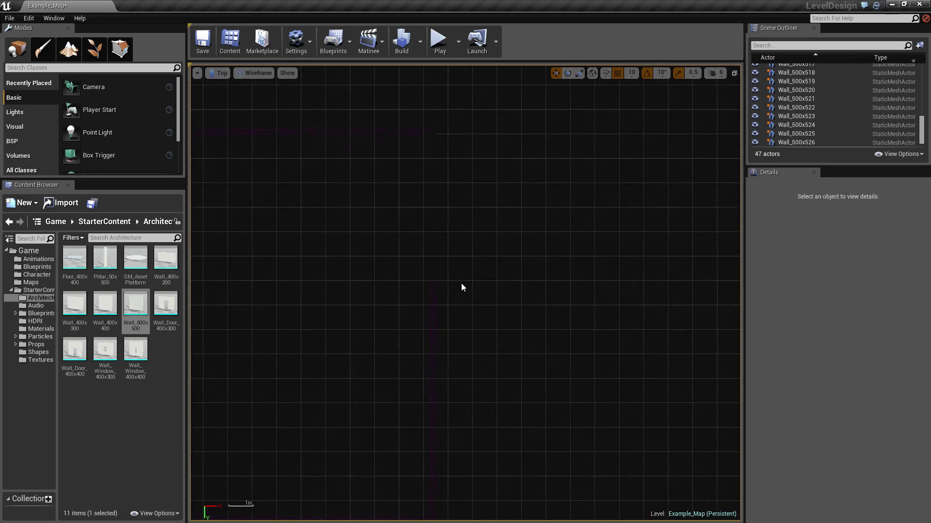
left_click(422, 292)
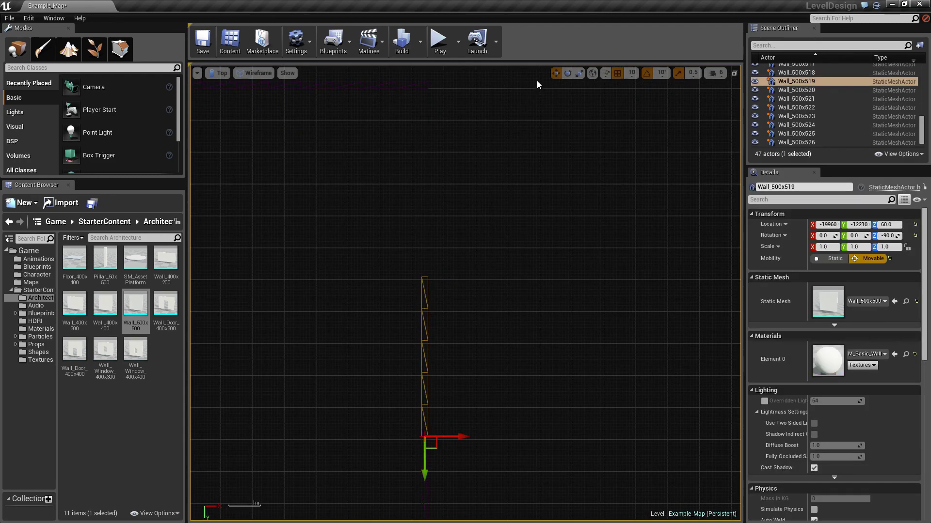
left_click(579, 73)
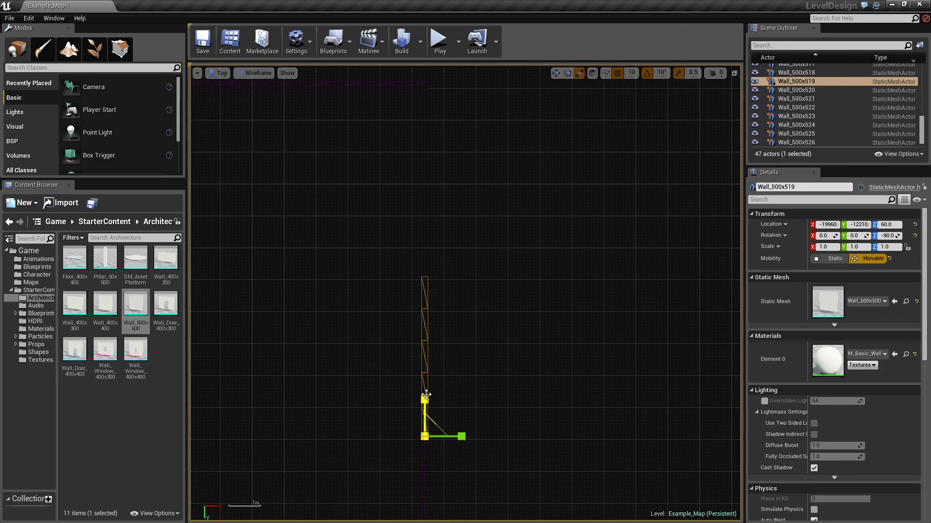
left_click_drag(424, 400, 425, 352)
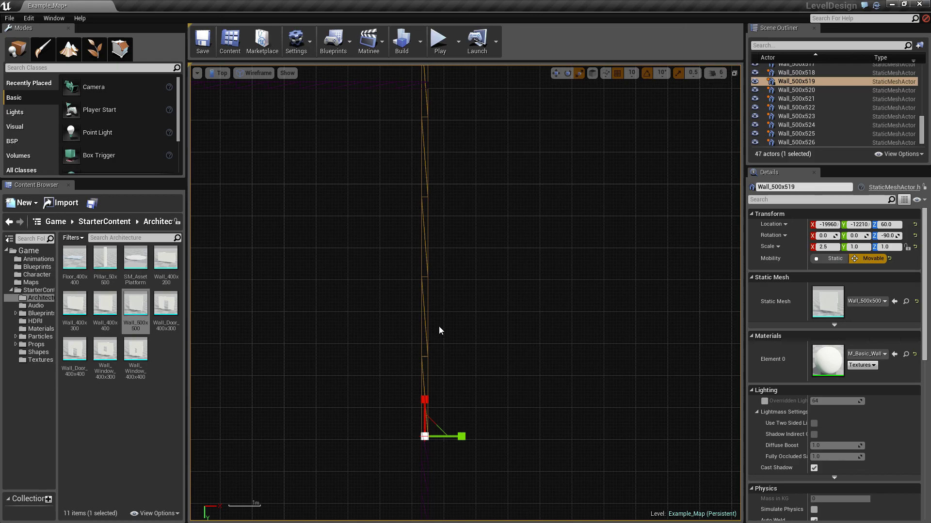
Move the stretched side-wall segment to Y -12070 so its end meets the far end wall, and deselect it
right_click_drag(443, 277, 453, 358)
scroll(454, 342, "down", 1)
right_click_drag(461, 317, 463, 221)
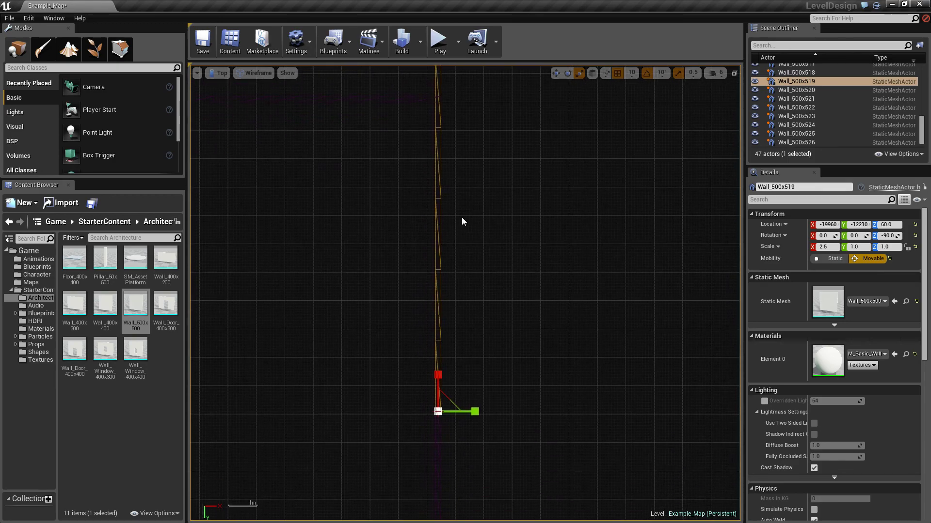
left_click(556, 72)
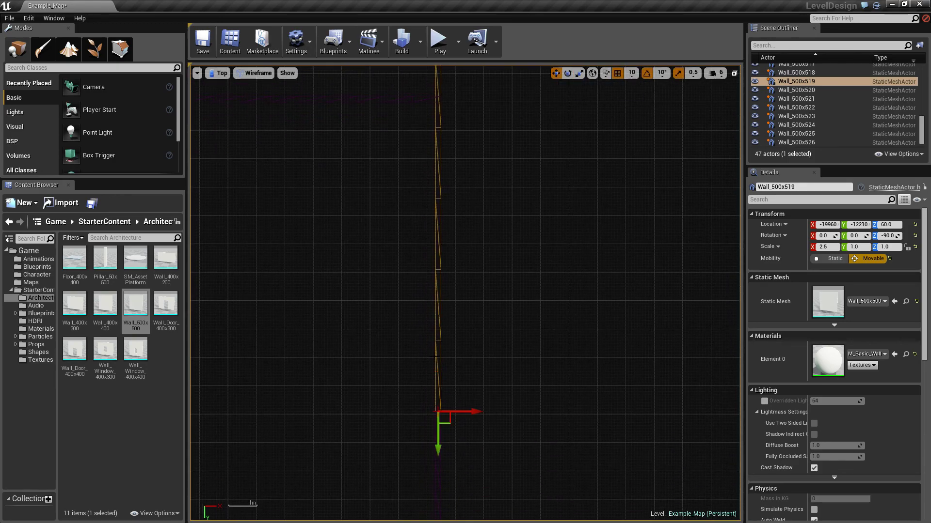
left_click_drag(439, 439, 460, 493)
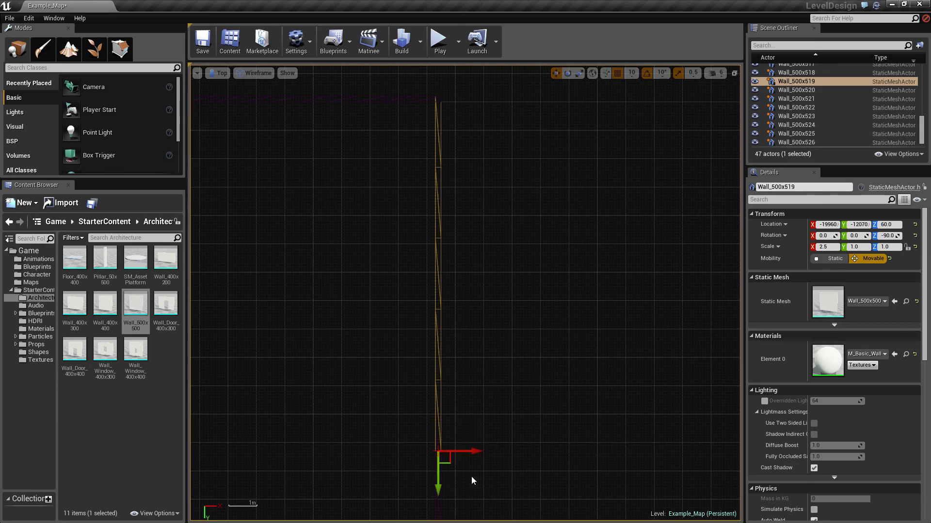
left_click(507, 392)
Review the room's outline from above, then switch to the perspective view and examine the side walls for gaps
scroll(506, 394, "down", 5)
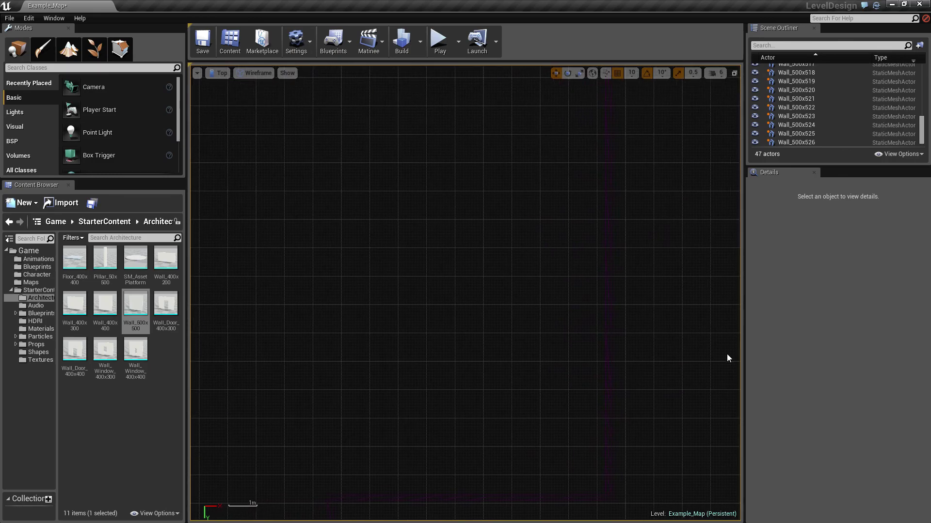
scroll(459, 212, "down", 1)
right_click_drag(457, 257, 548, 268)
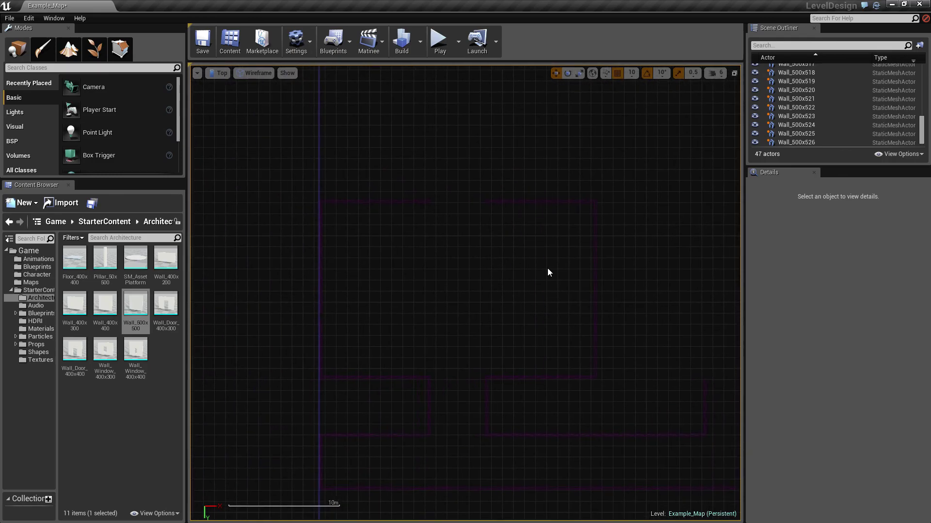
left_click(224, 75)
left_click(234, 103)
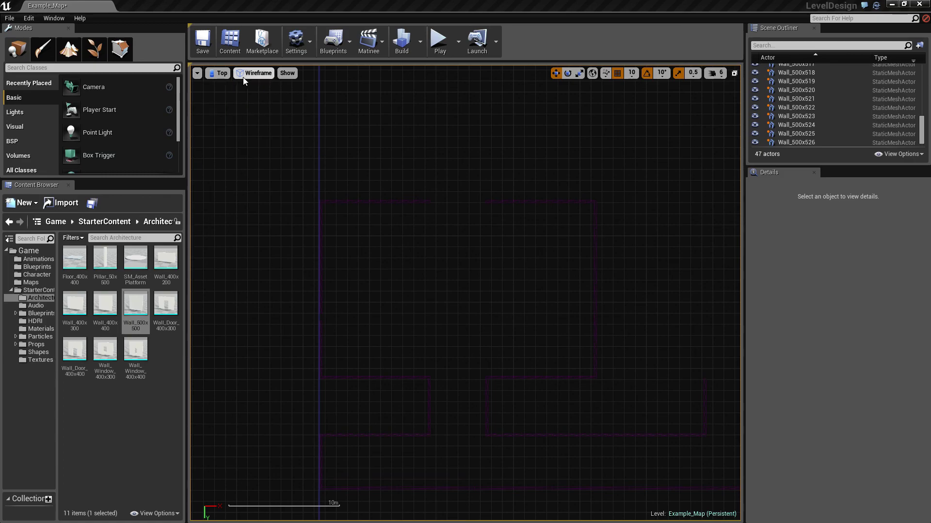
left_click(473, 148)
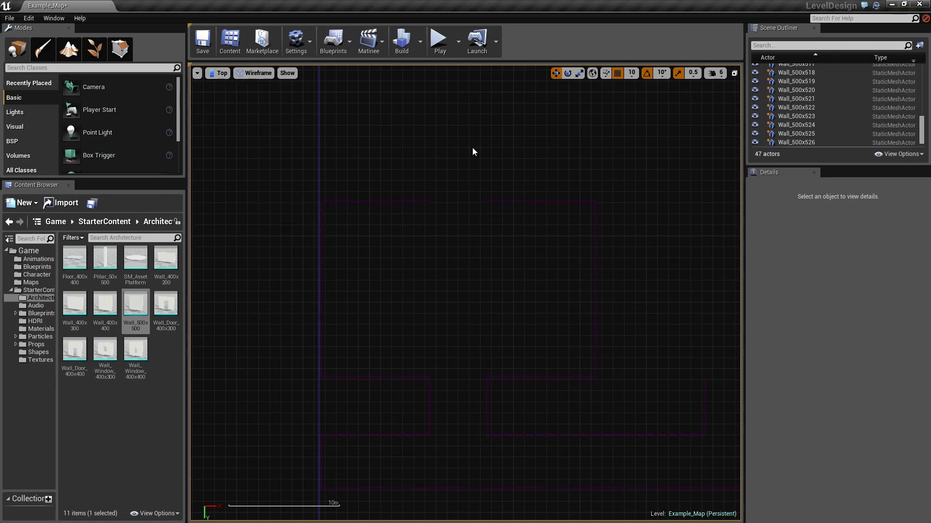
key("alt+g")
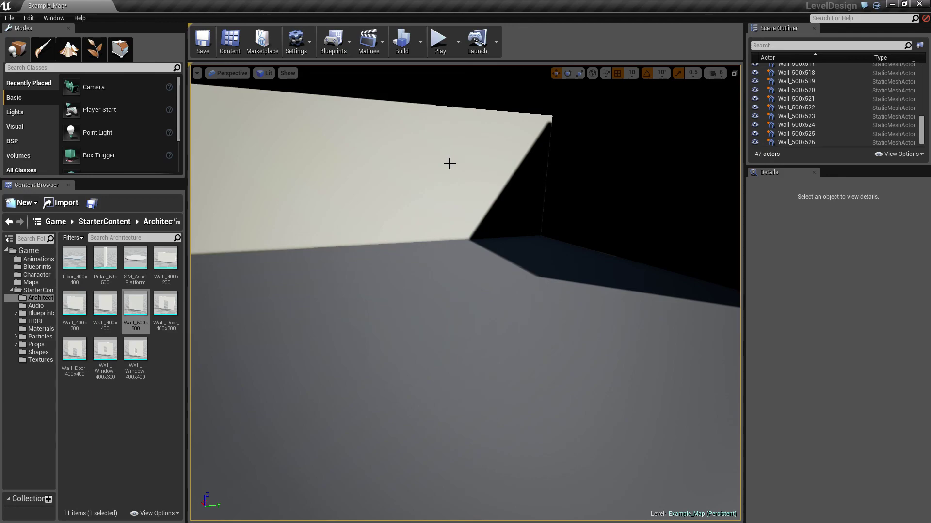
right_click_drag(465, 187, 587, 179)
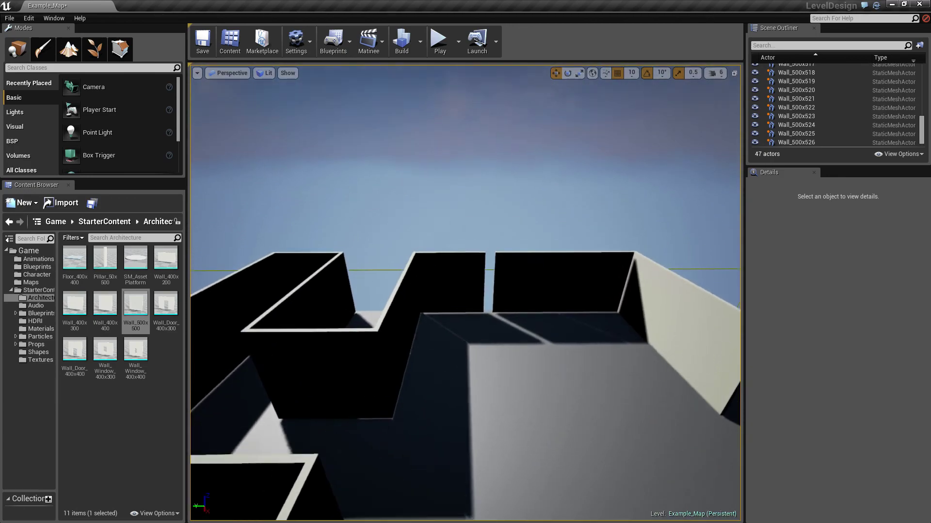
right_click_drag(485, 238, 457, 141)
Duplicate both segments of the side wall at X -19960 and place the copies over the gapped opposite wall at X -22440
left_click(474, 182)
left_click(526, 189)
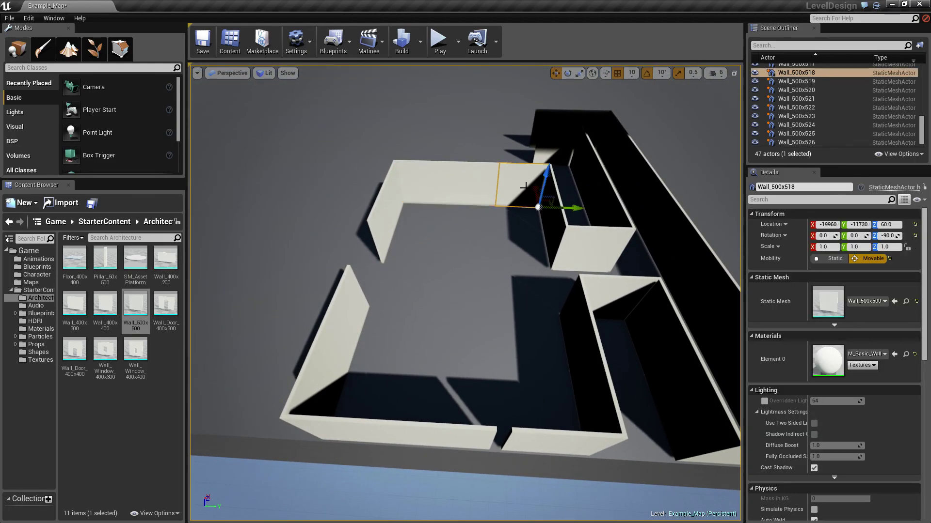
left_click(470, 194, "ctrl")
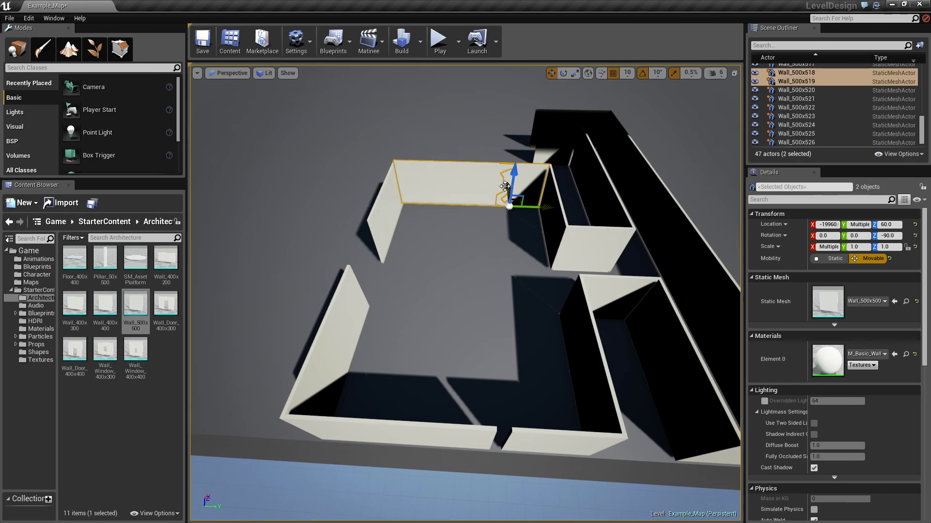
left_click_drag(505, 187, 509, 379, "alt")
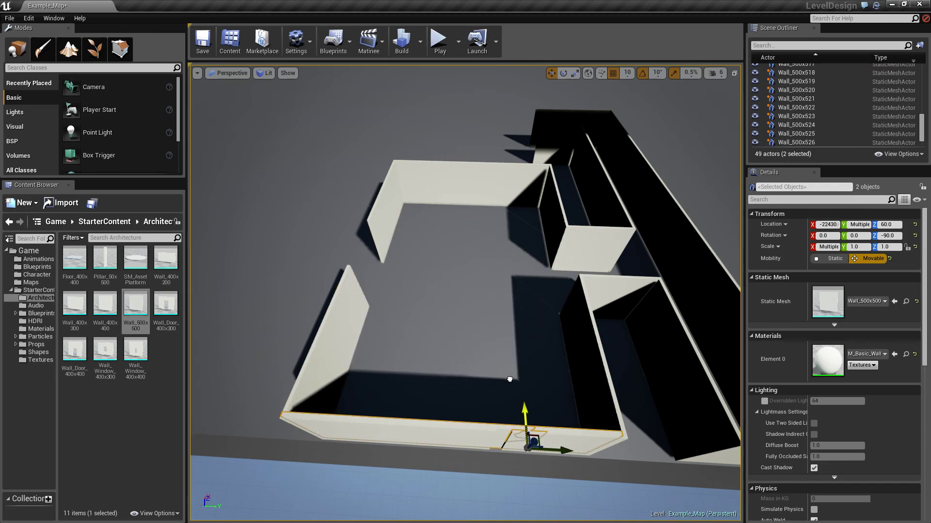
left_click_drag(509, 379, 509, 380, "alt")
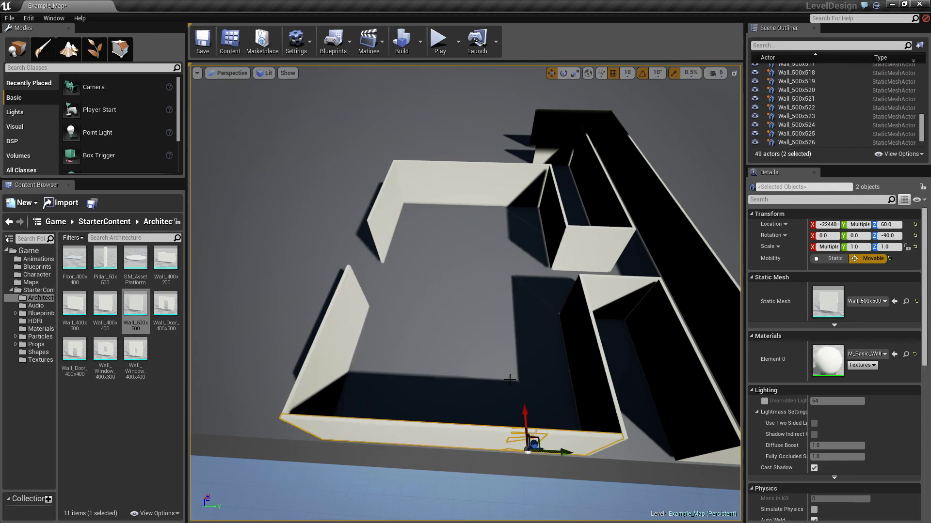
left_click(499, 324)
Examine the enlarged room and adjoining corridors from several angles in the perspective view
mouse_move(482, 339)
right_mouse_down()
mouse_move(596, 291)
mouse_move(615, 264)
mouse_move(722, 334)
mouse_move(730, 322)
mouse_move(810, 359)
mouse_move(897, 378)
mouse_move(868, 370)
right_mouse_up()
key("w")
key("s")
key("a")
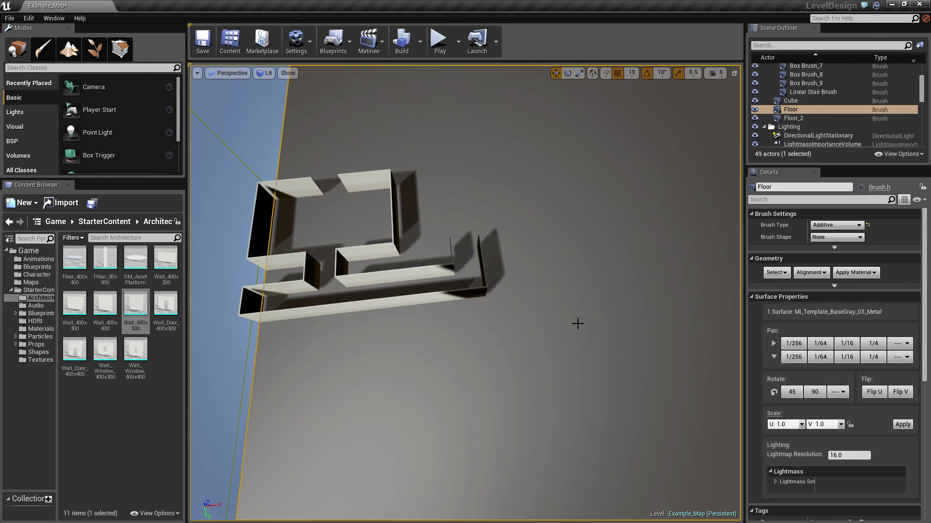
right_click_drag(563, 309, 544, 318)
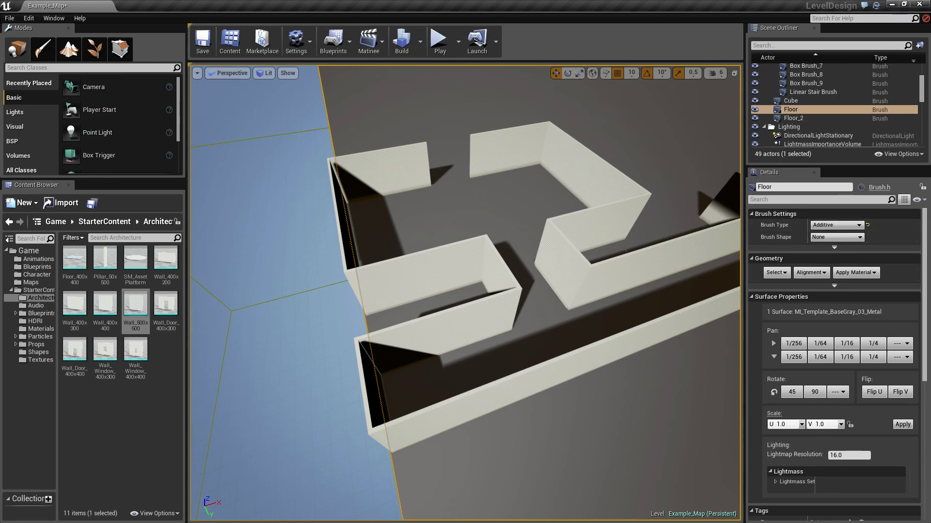
right_click_drag(564, 272, 714, 281)
key("s")
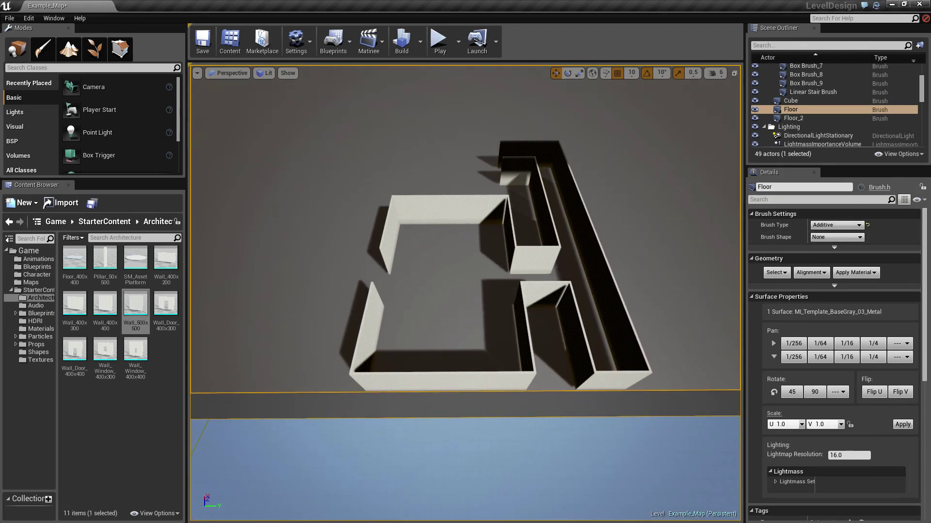